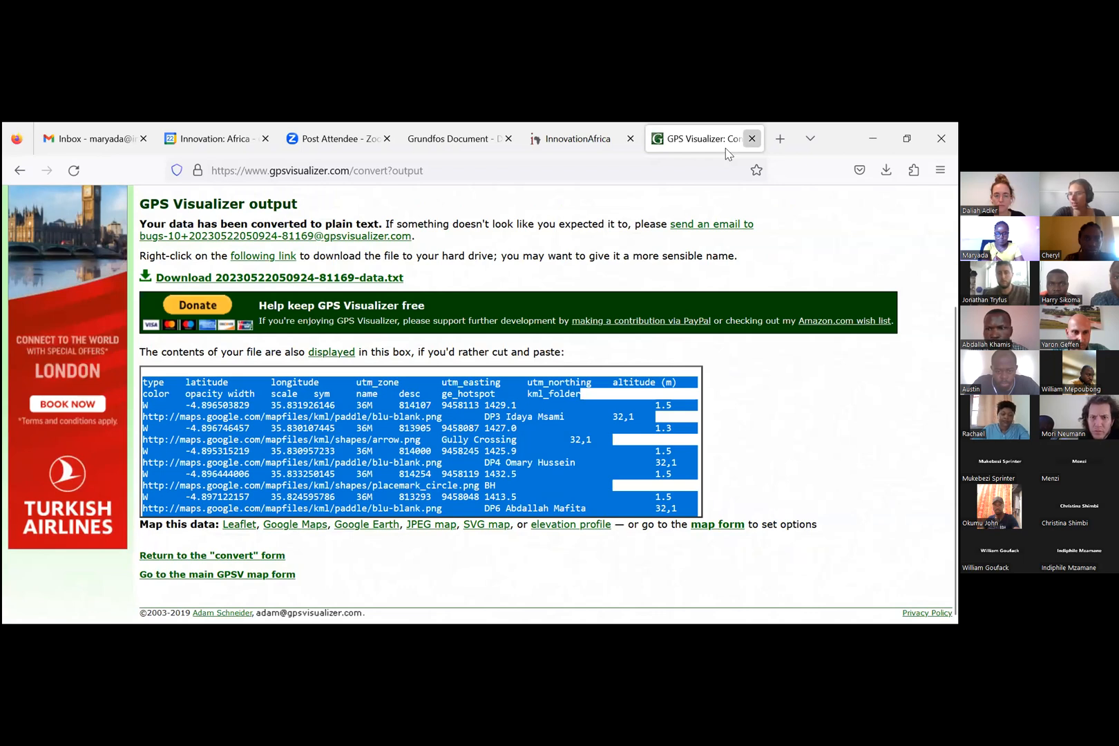
Step: Close the old conversion output and the InnovationAfrica projects page, and open the GPS Visualizer site in a new tab
left_click(751, 138)
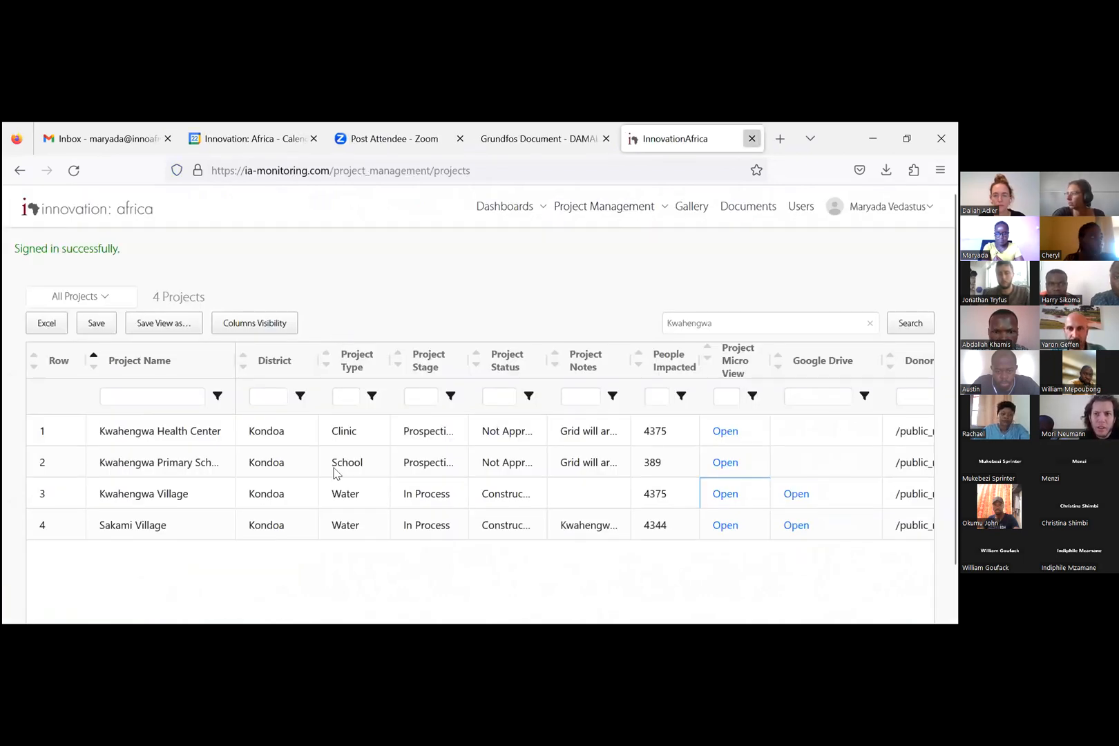
key("ctrl+w")
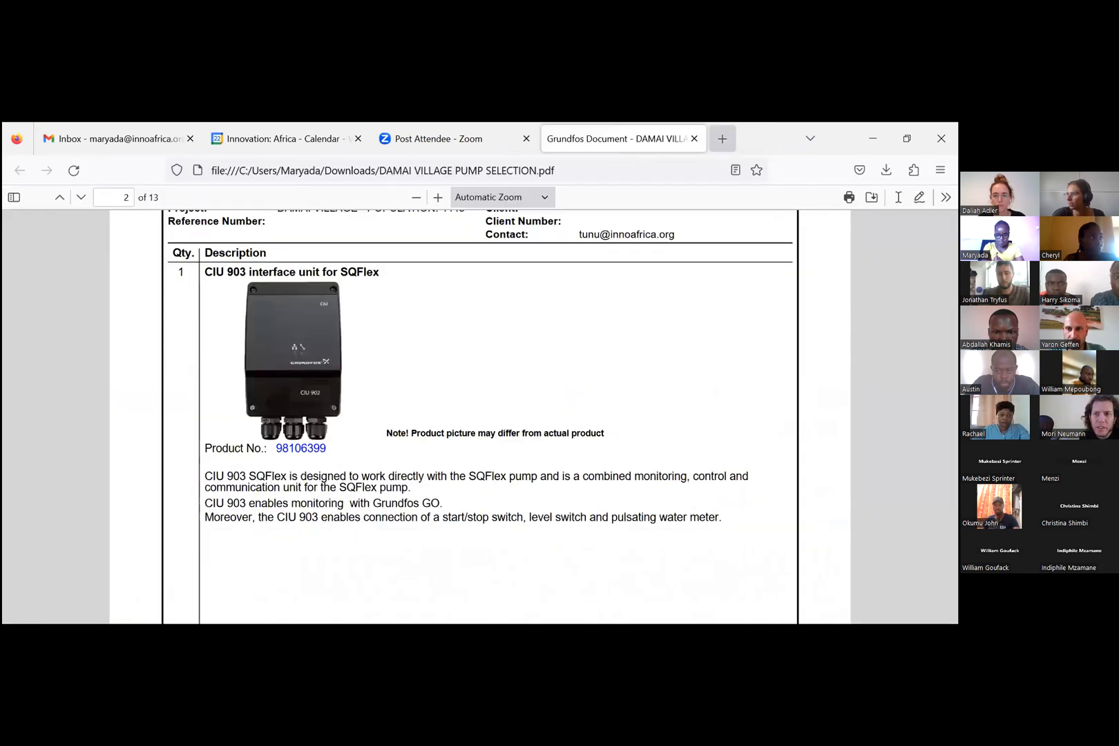
key("ctrl+t")
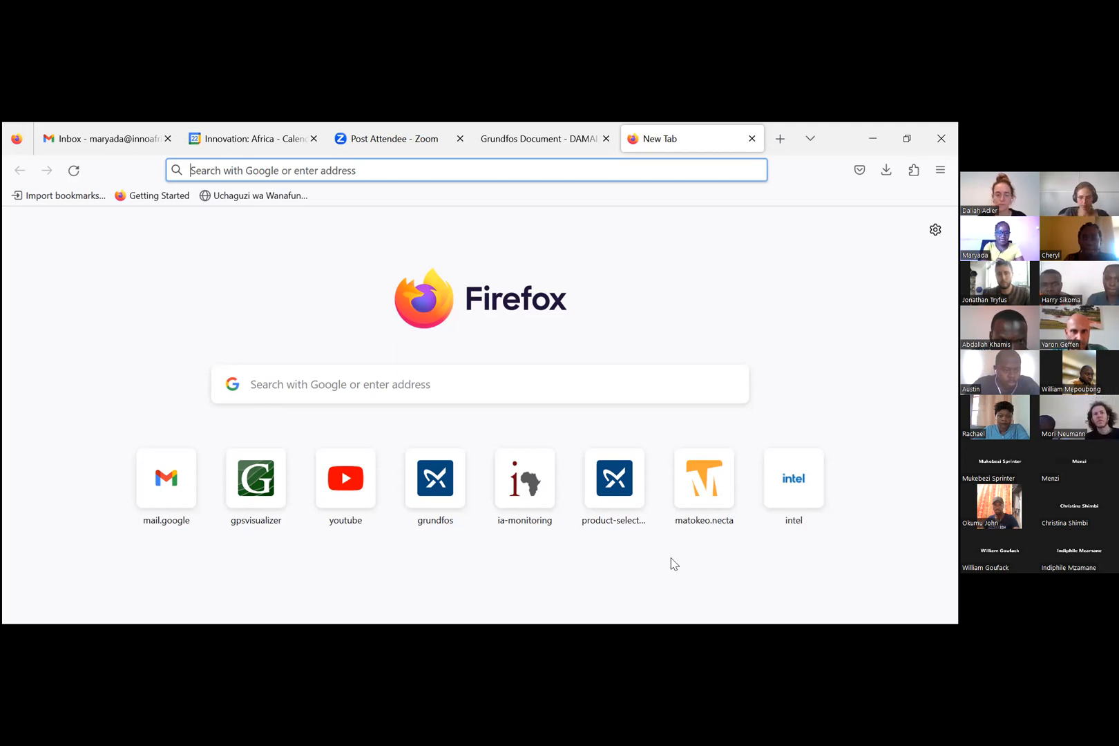
left_click(266, 487)
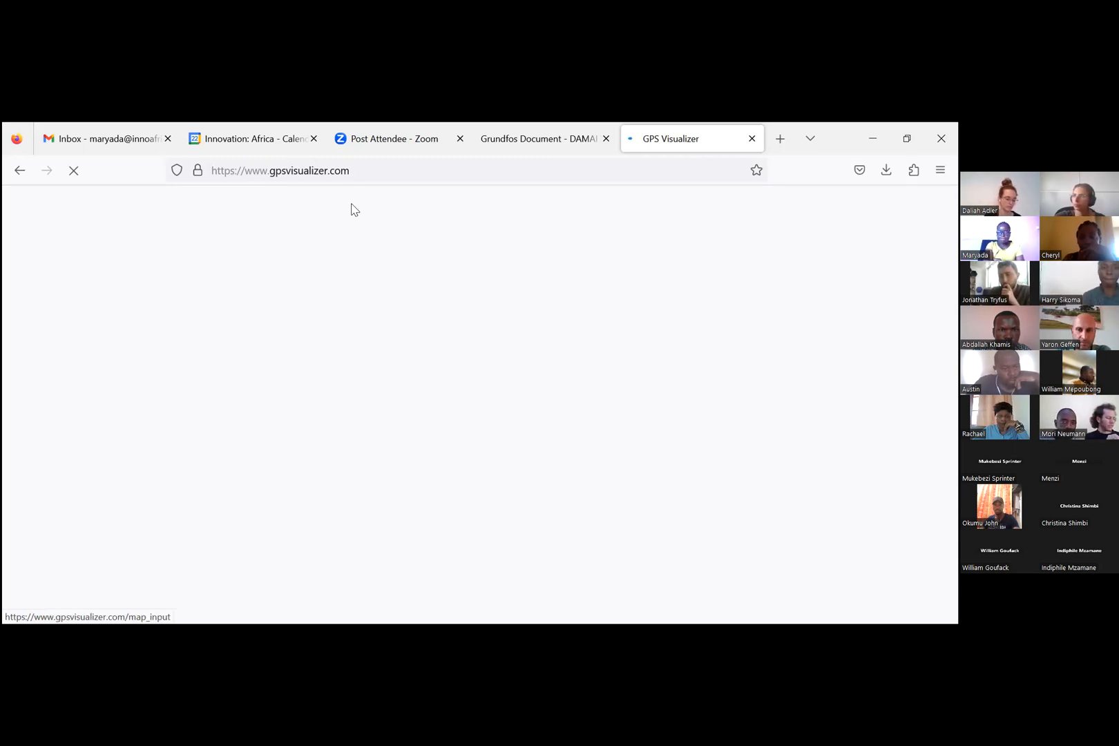
Step: Open gpsvisualizer.com in a second tab and close the Innovation: Africa calendar page
key("ctrl+t")
type("gpsvisualizer.com/")
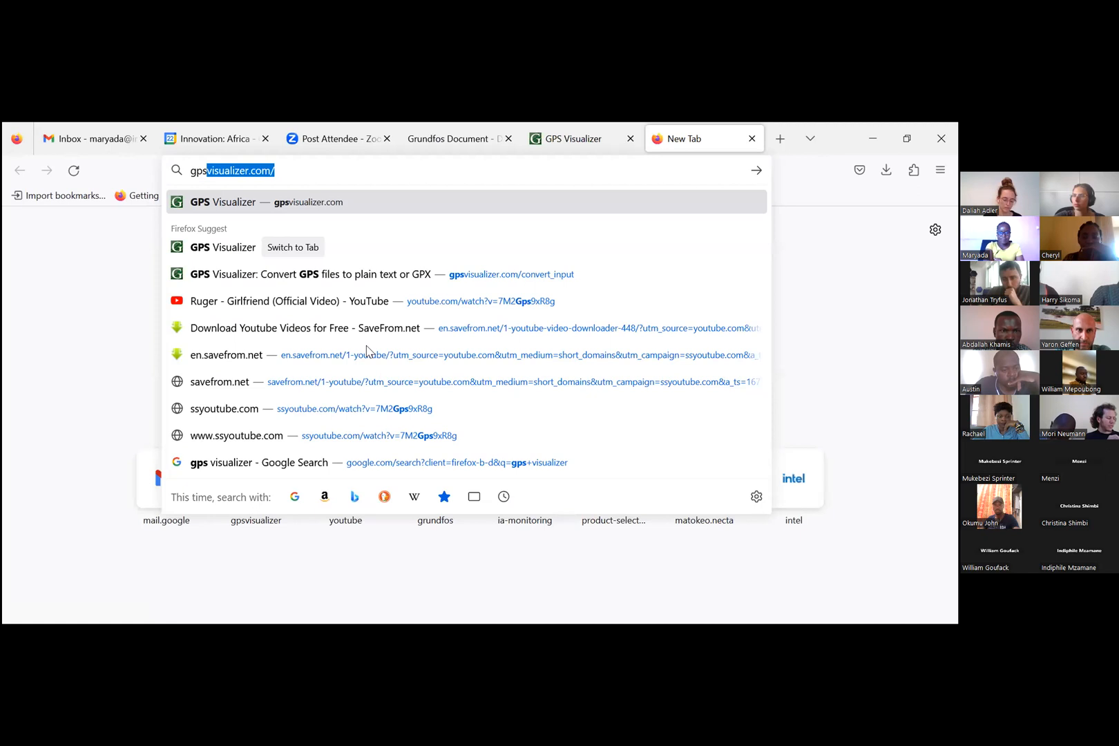
key("Return")
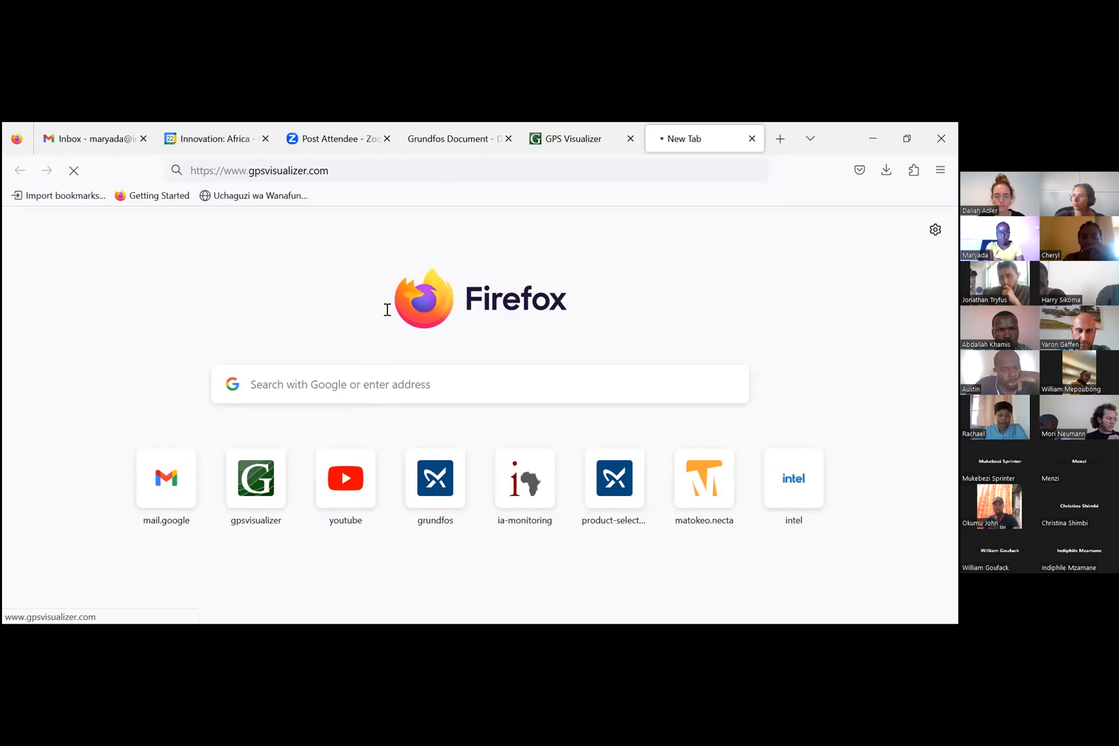
left_click(265, 138)
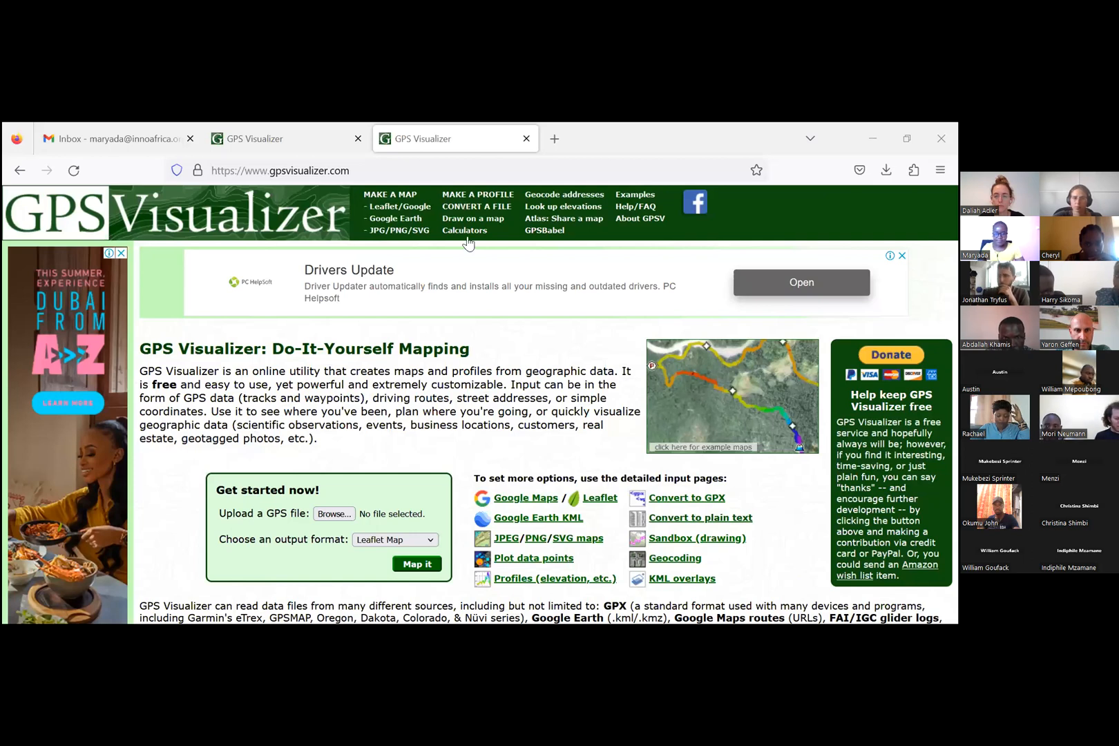
Step: Bring up the form for converting a GPS file to plain text in the other tab and examine its upload and output options
left_click(464, 170)
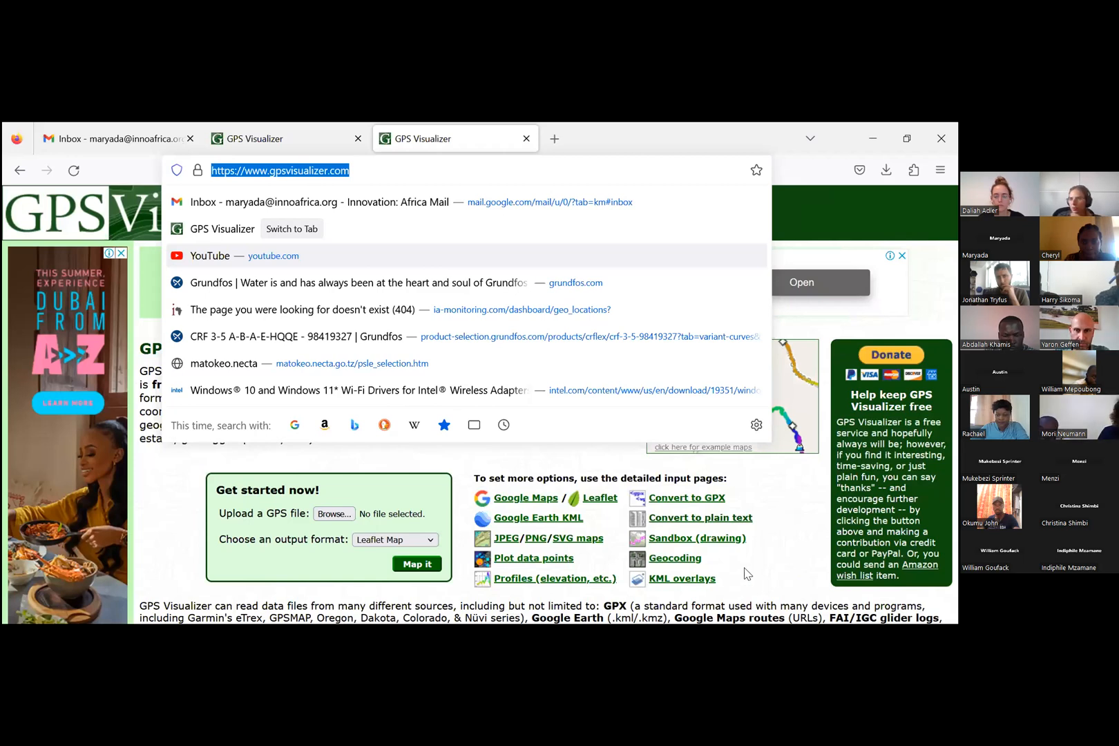
key("ctrl+Page_Up")
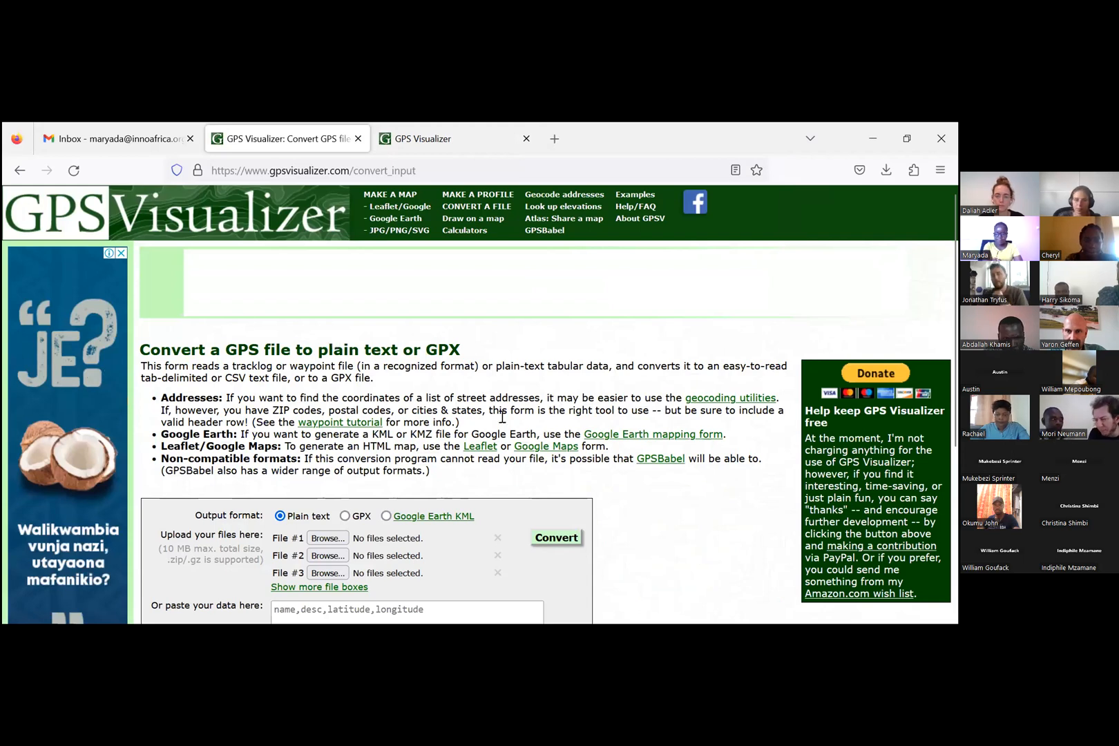
scroll(436, 385, "down", 2)
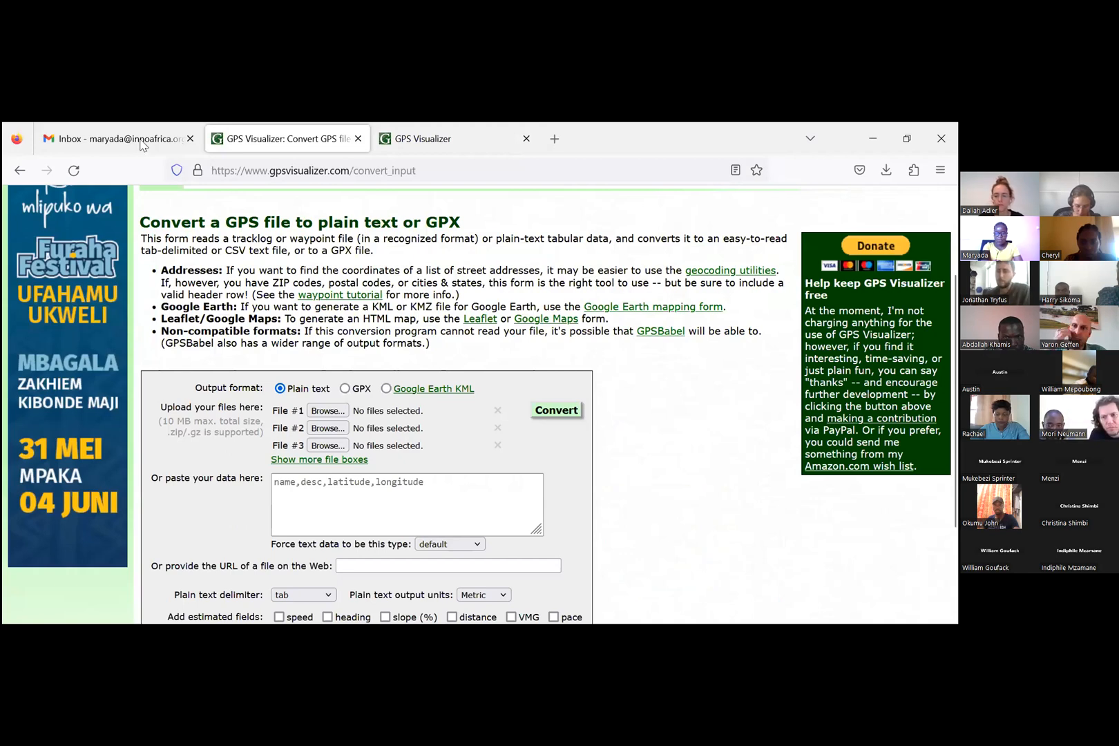
scroll(142, 145, "down", 1)
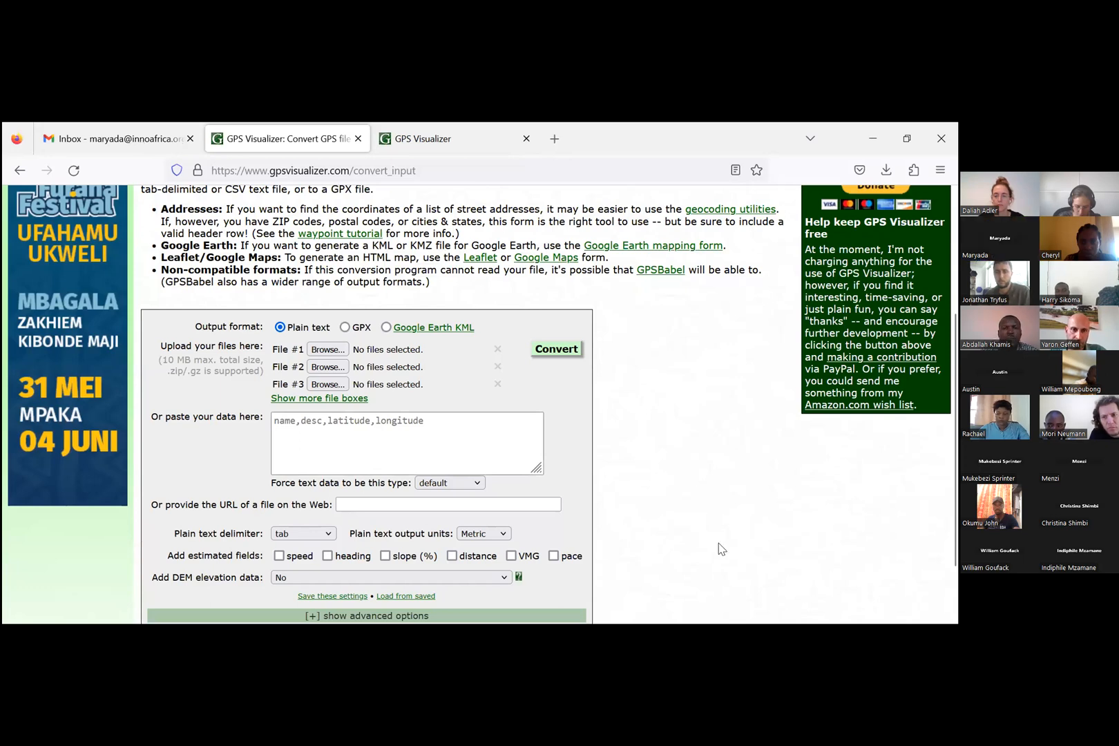
scroll(721, 549, "down", 2)
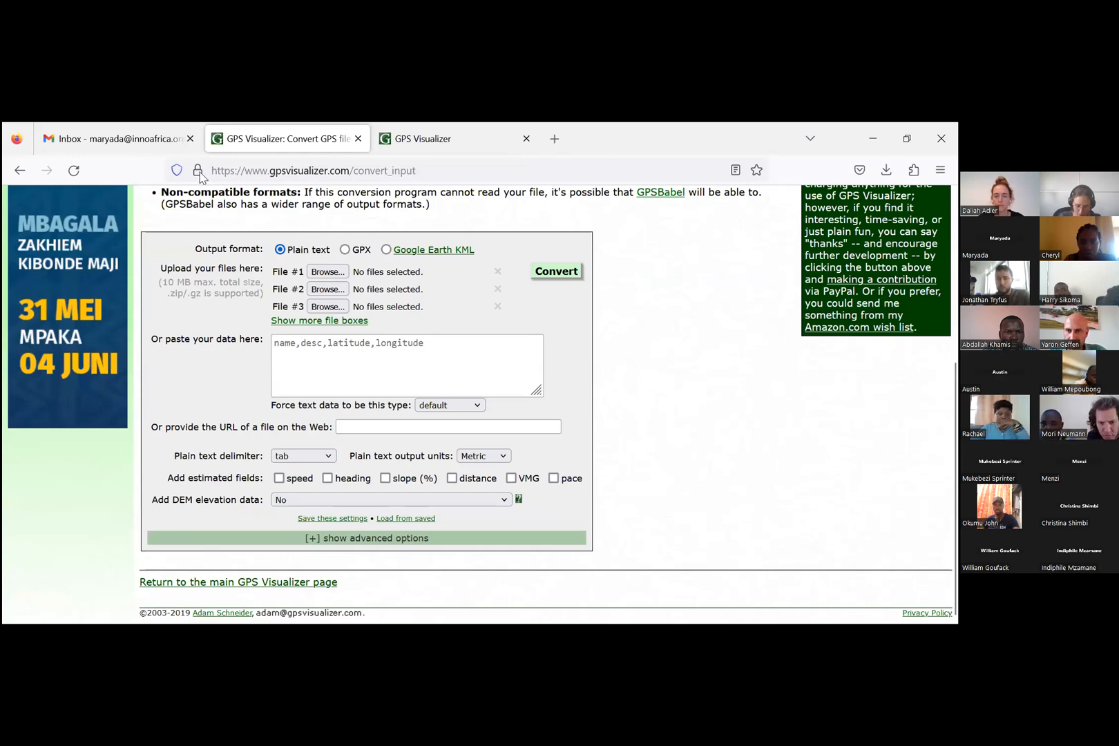
scroll(228, 228, "up", 4)
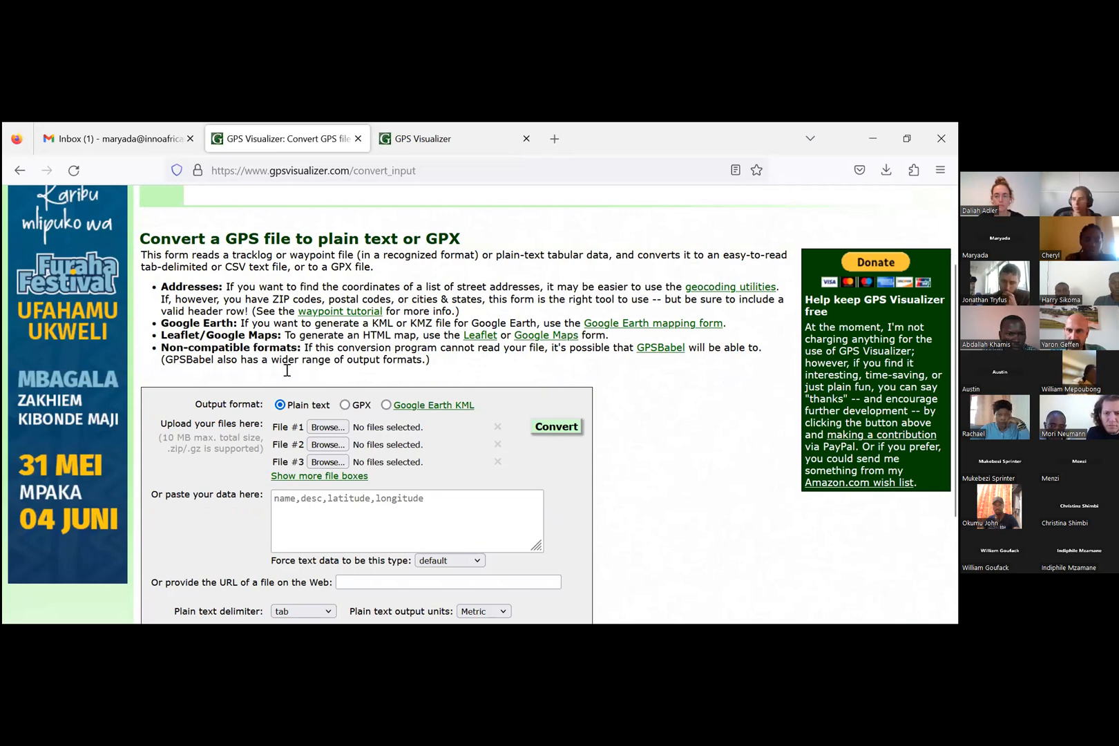
scroll(388, 546, "down", 1)
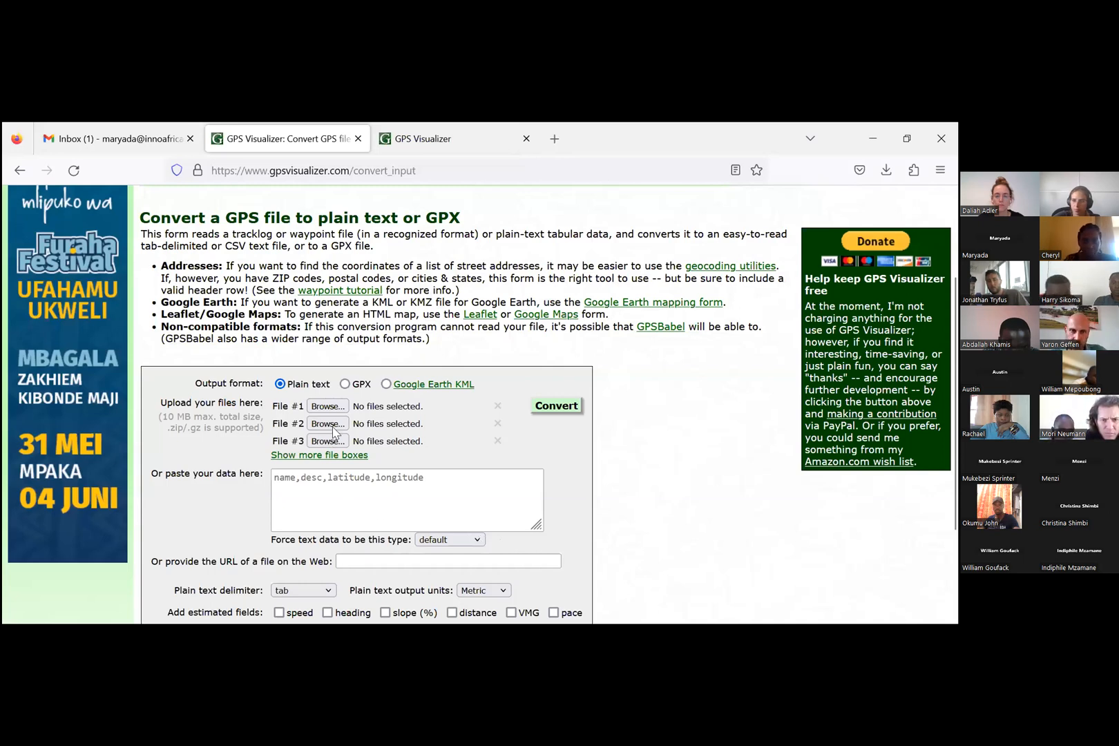
scroll(333, 432, "down", 3)
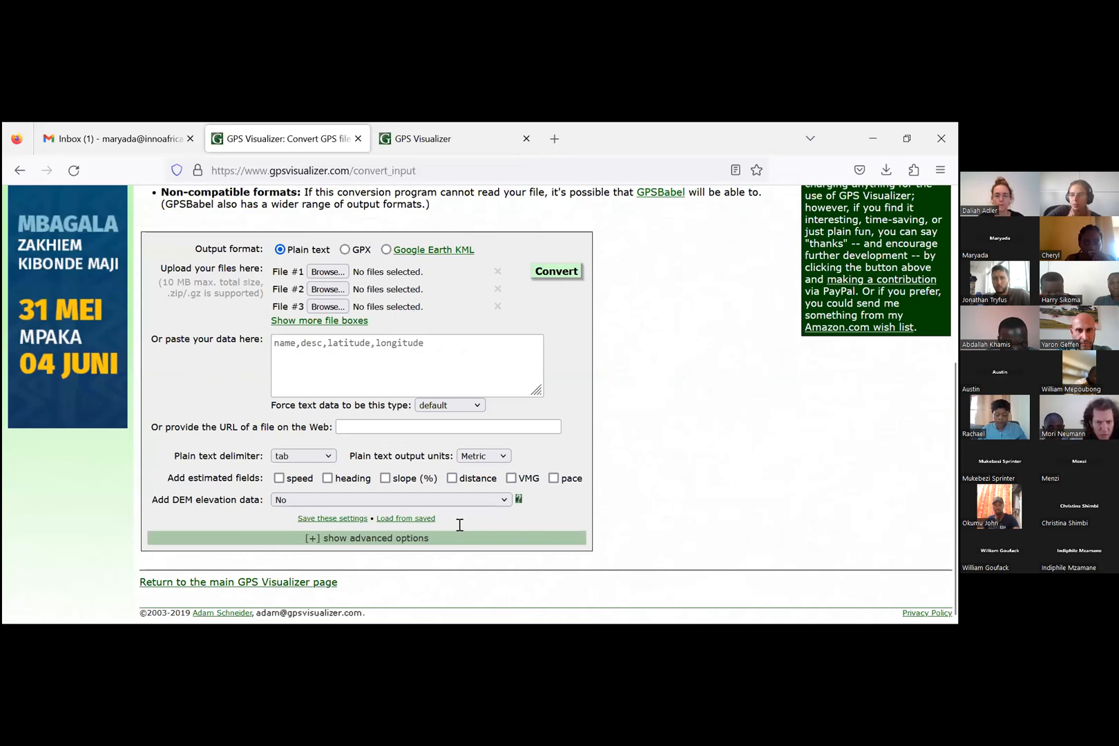
scroll(334, 472, "up", 3)
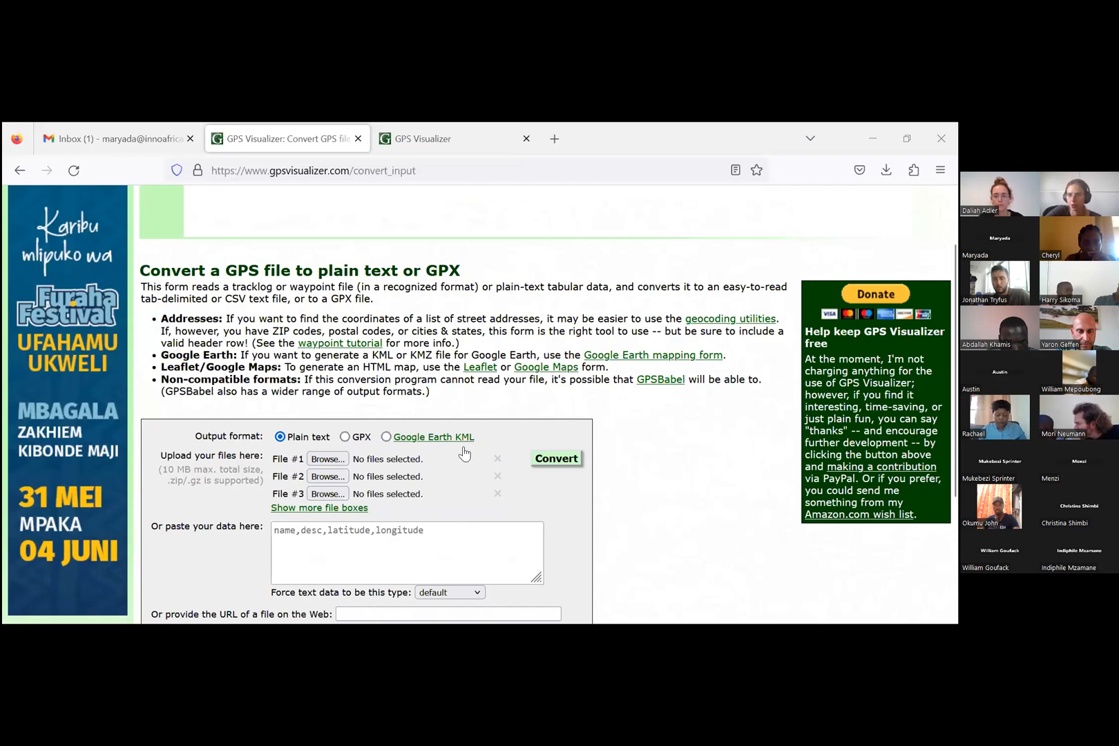
Step: Set the DEM elevation data to best available source and, among the advanced options, turn on output of UTM coordinates
scroll(465, 453, "down", 2)
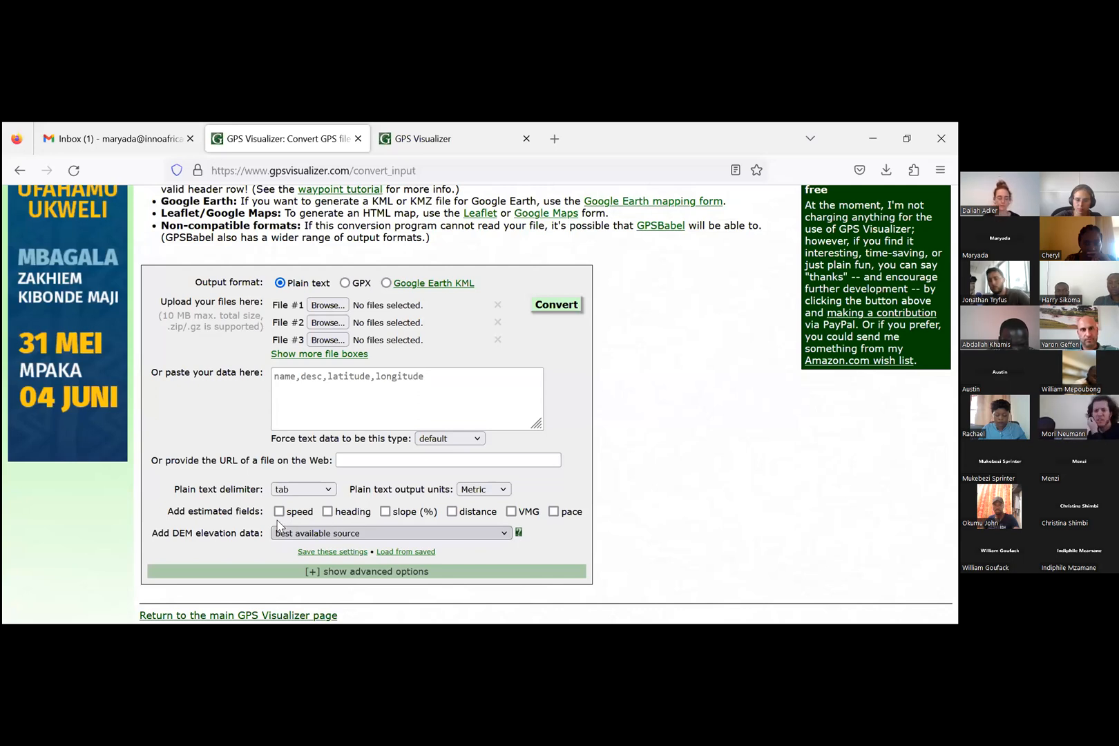
left_click(280, 571)
scroll(278, 523, "down", 10)
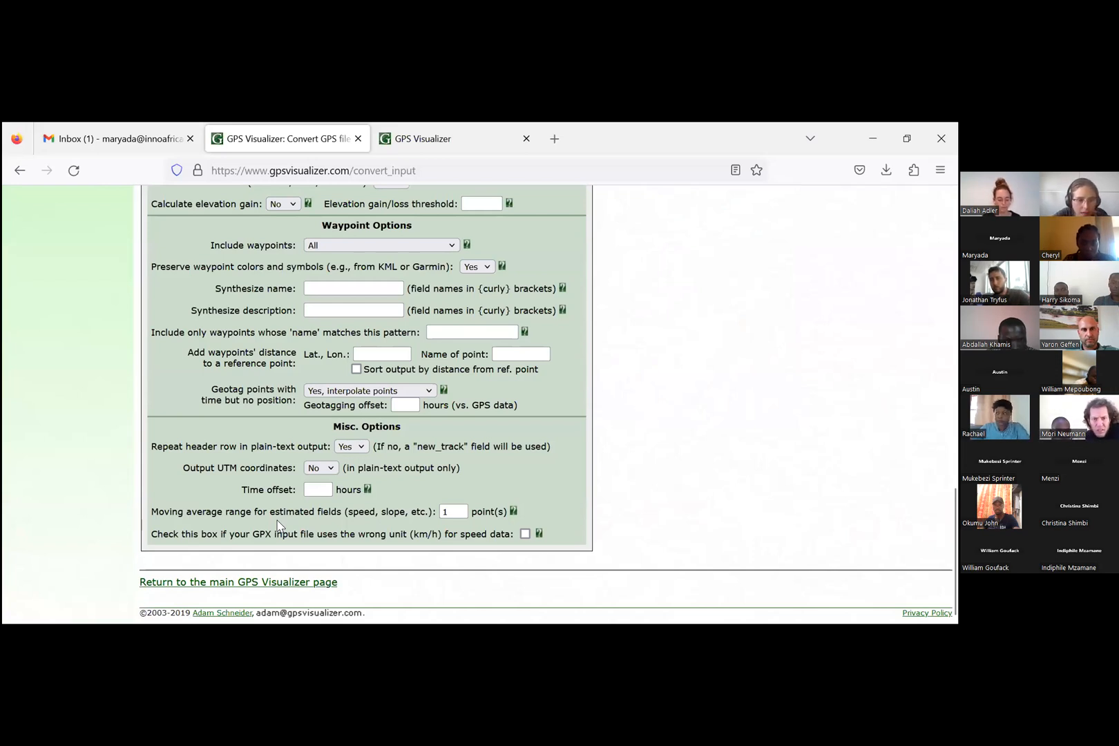
key("Down")
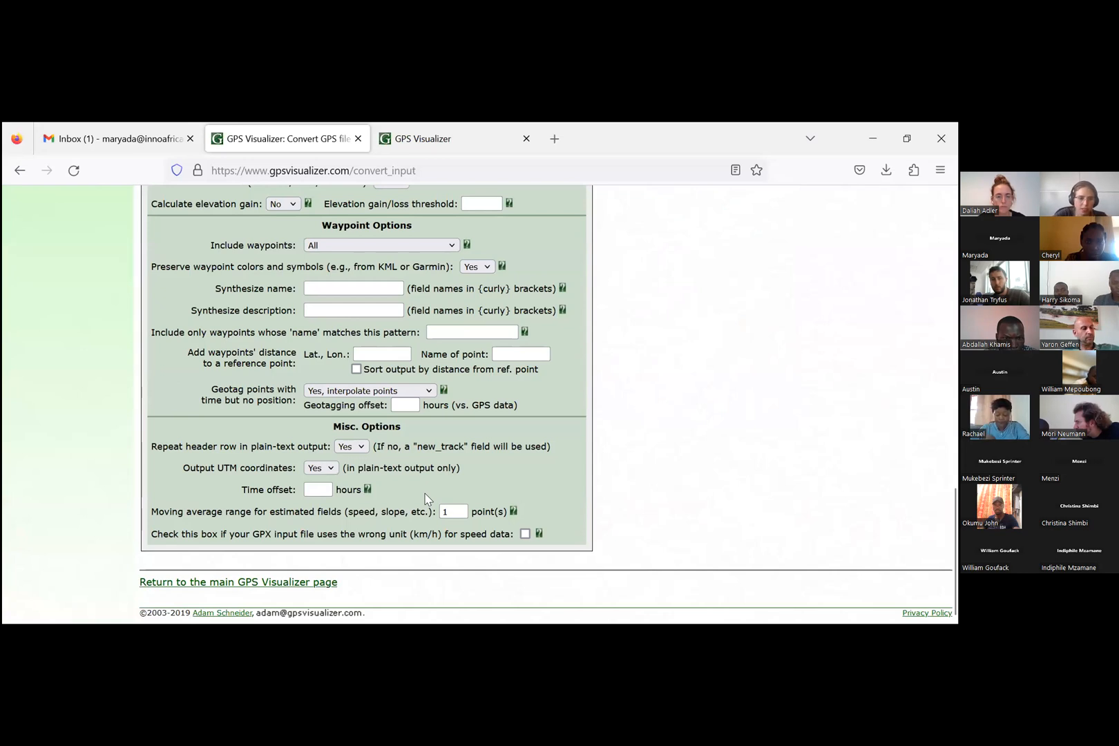
Step: Check the available DEM elevation sources and review the advanced track, waypoint and miscellaneous settings
scroll(324, 473, "up", 2)
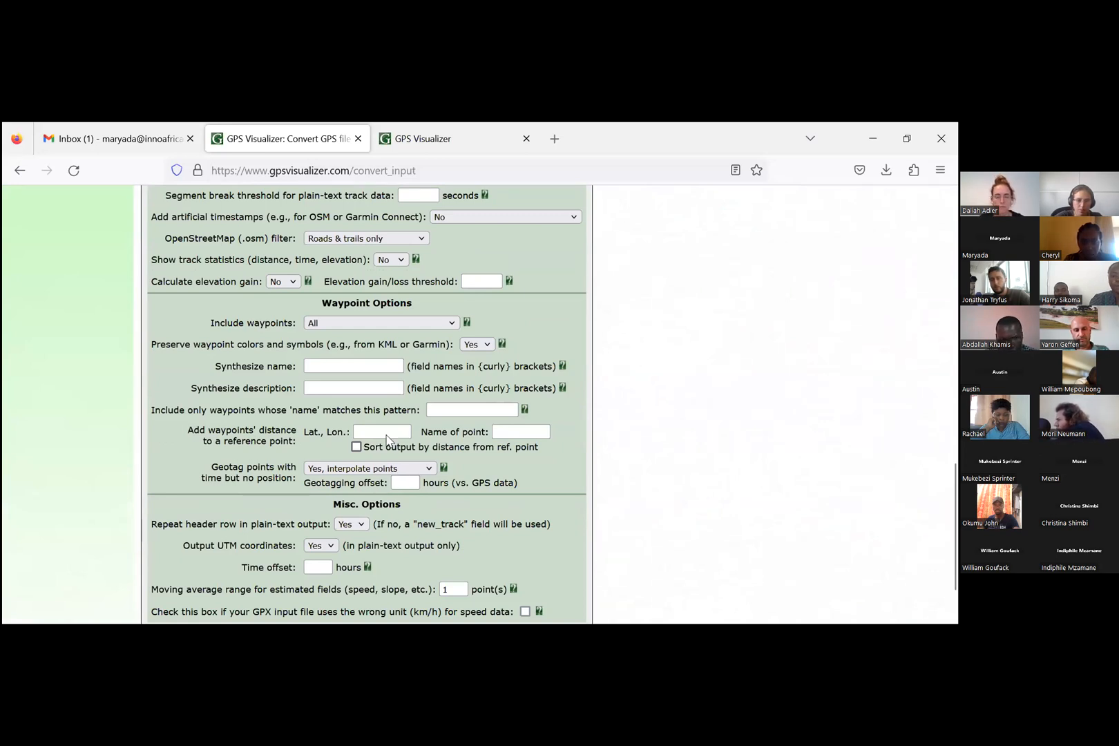
scroll(290, 482, "up", 8)
left_click(290, 464)
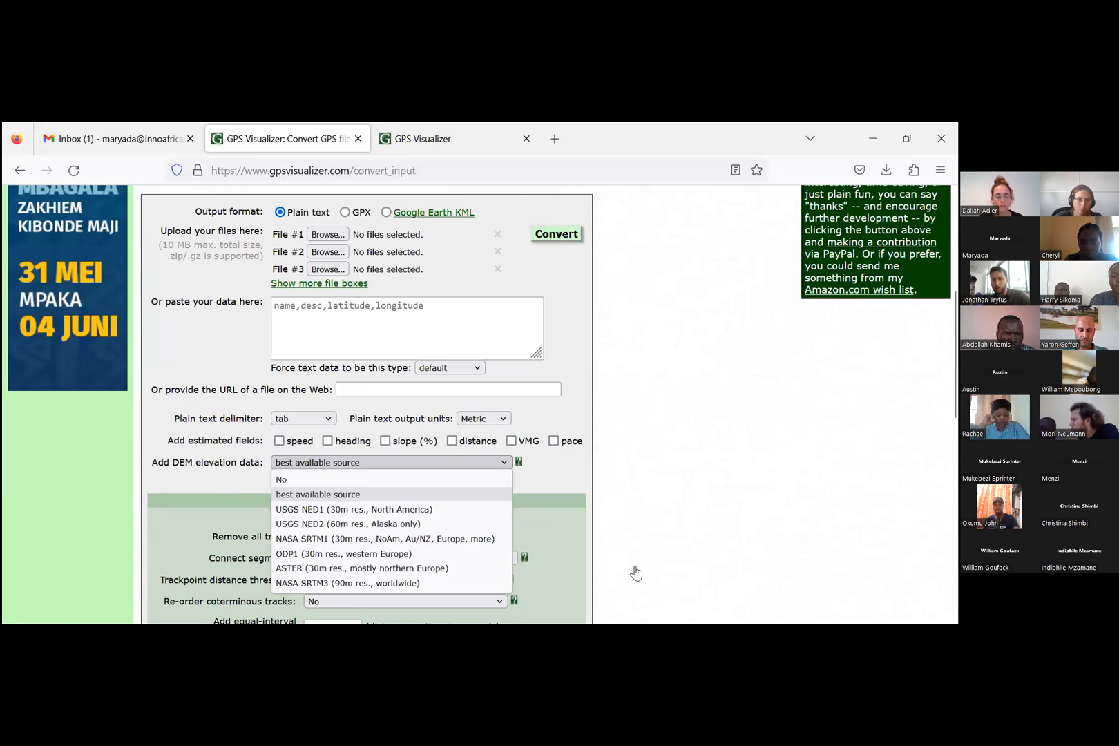
scroll(656, 567, "down", 3)
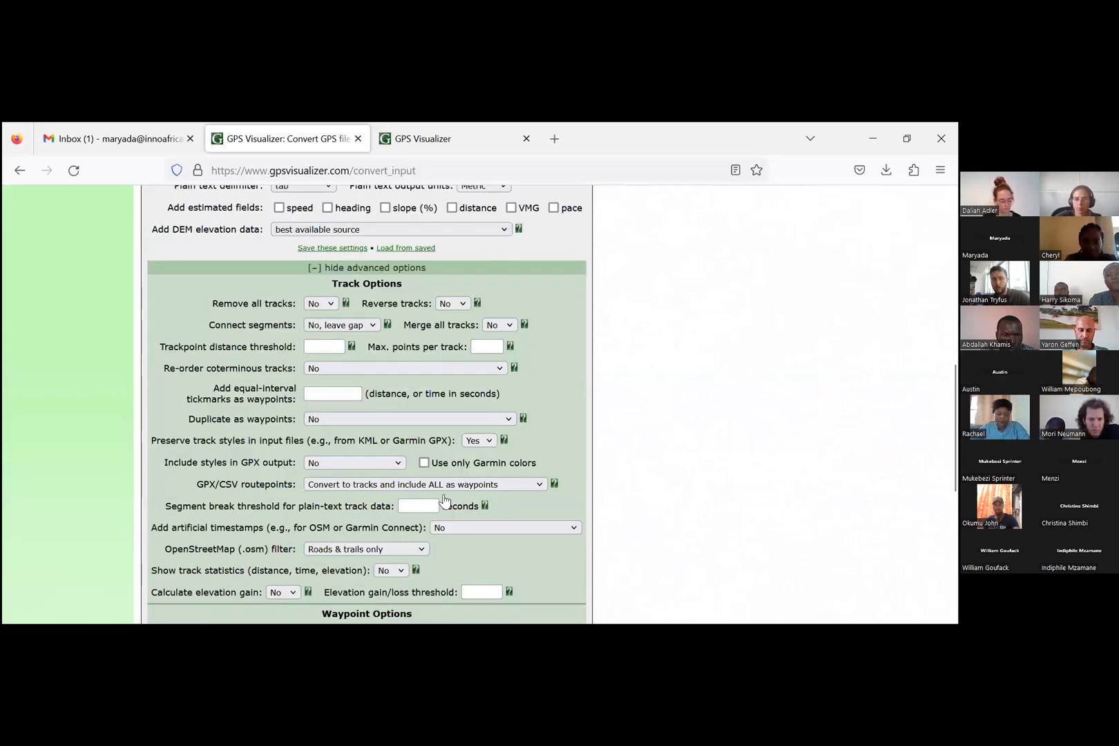
scroll(444, 499, "down", 5)
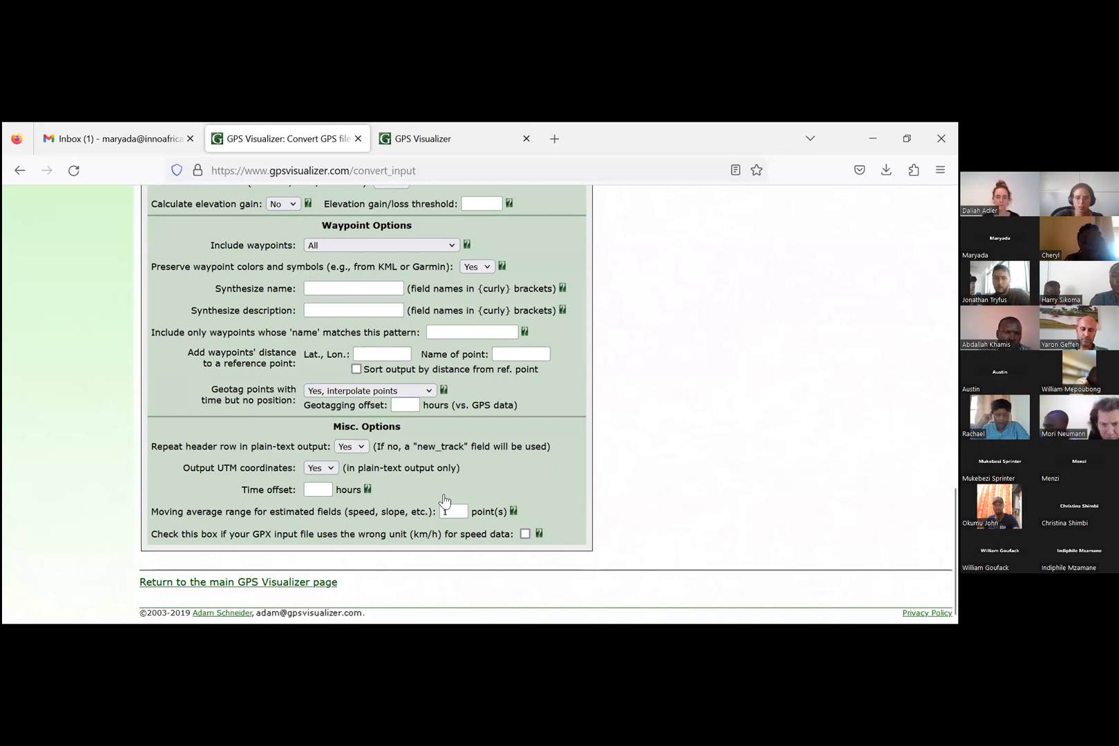
Step: Convert the village's GPS file to plain text and look through the resulting coordinate and altitude data
scroll(444, 499, "up", 10)
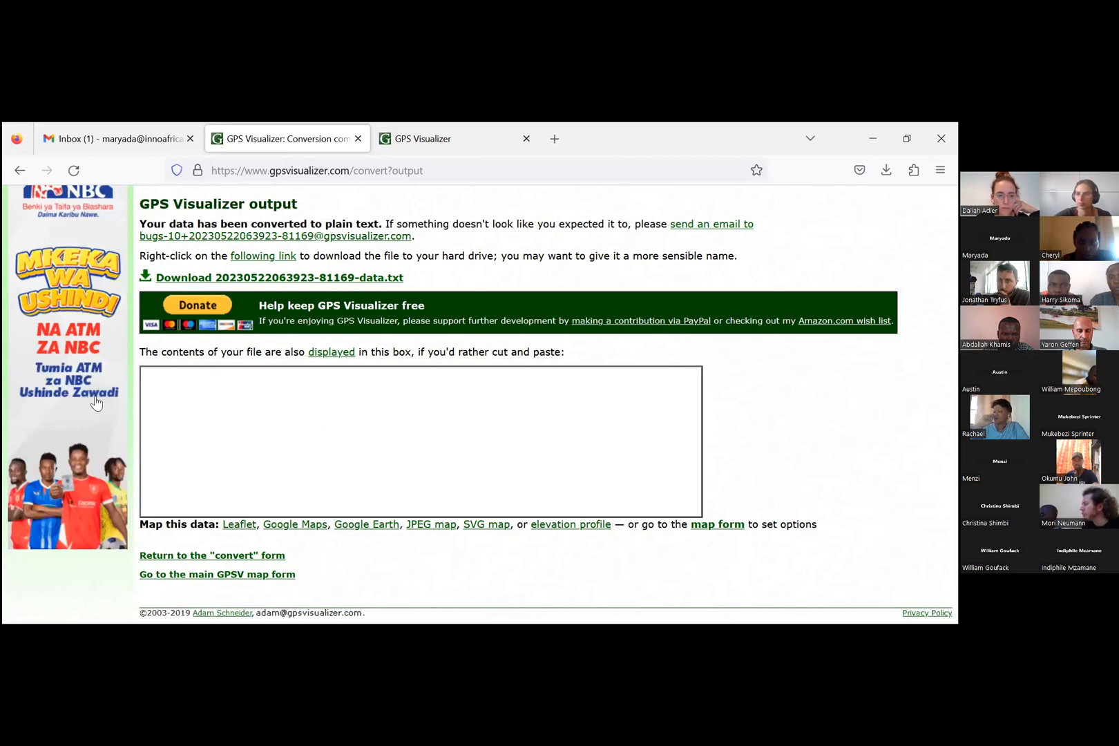
scroll(139, 421, "up", 2)
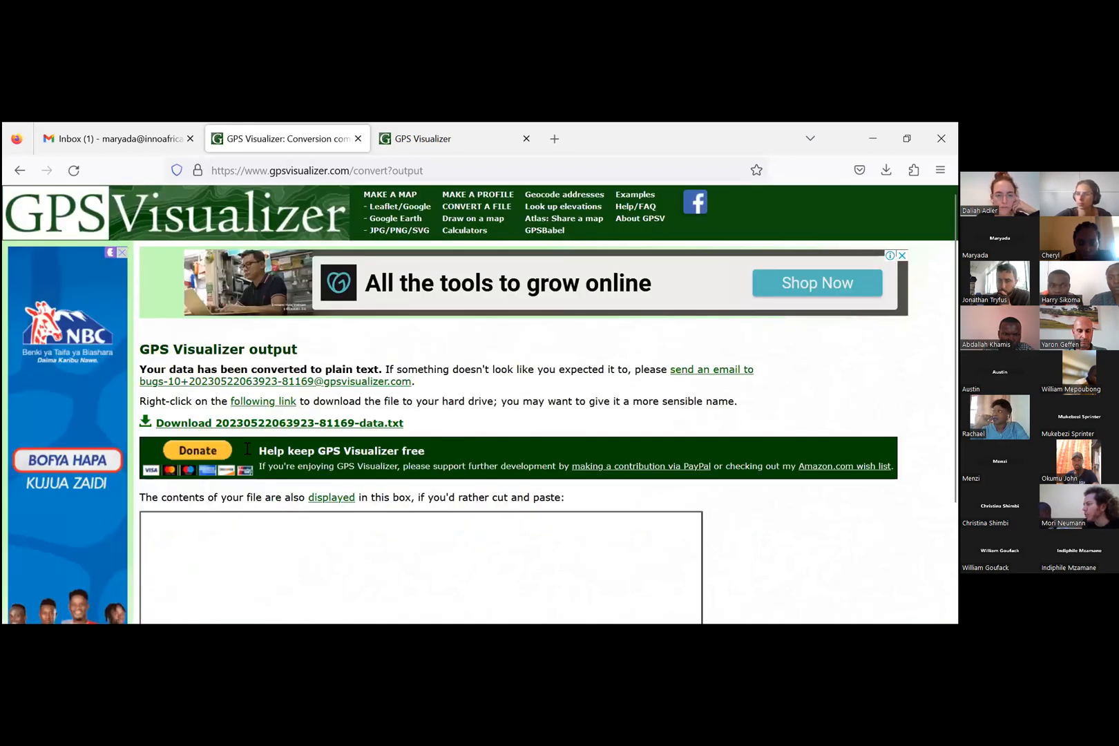
scroll(247, 449, "down", 2)
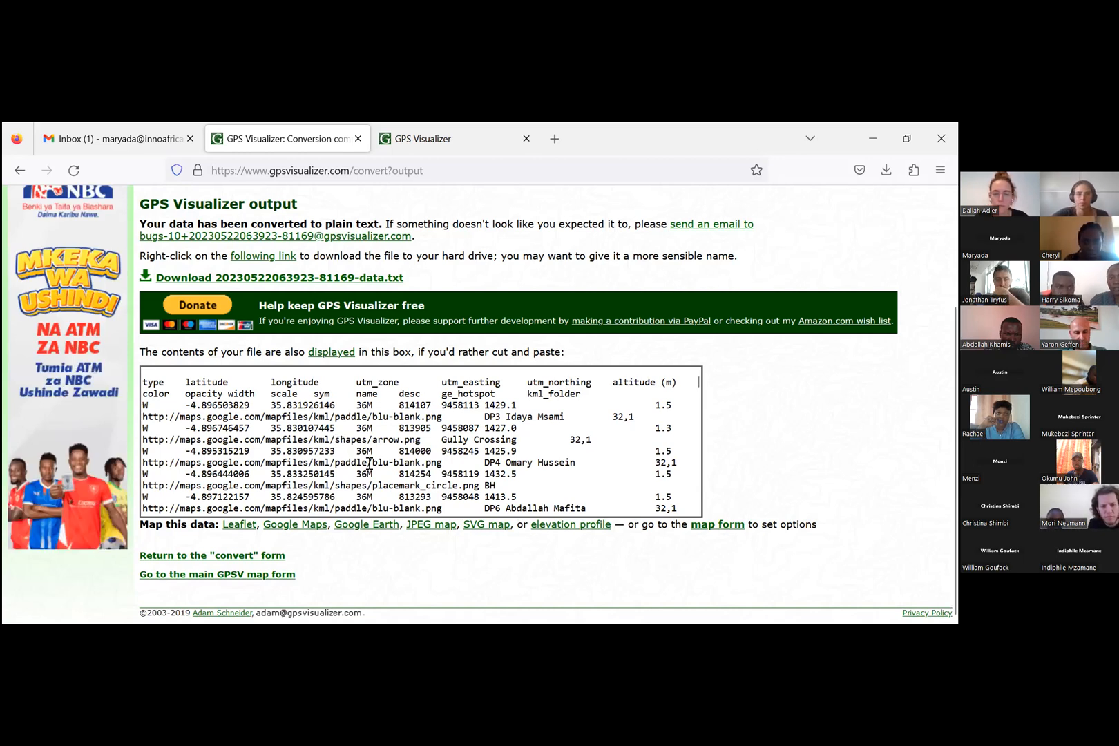
scroll(371, 468, "down", 2)
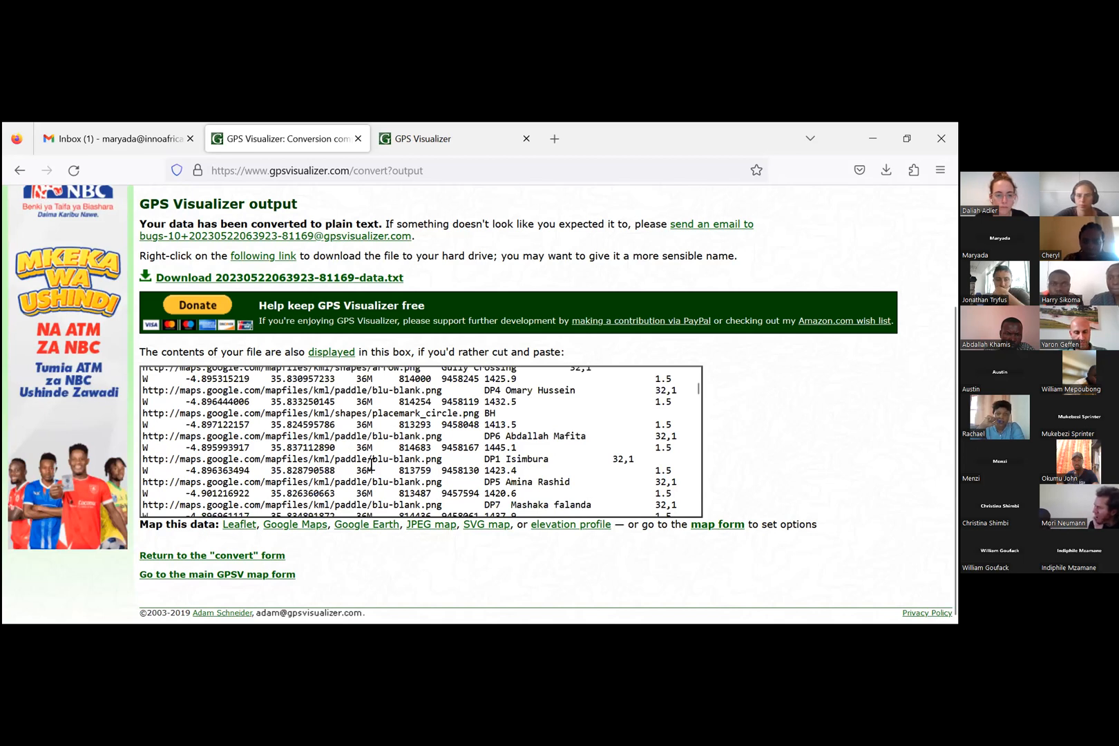
scroll(371, 469, "down", 10)
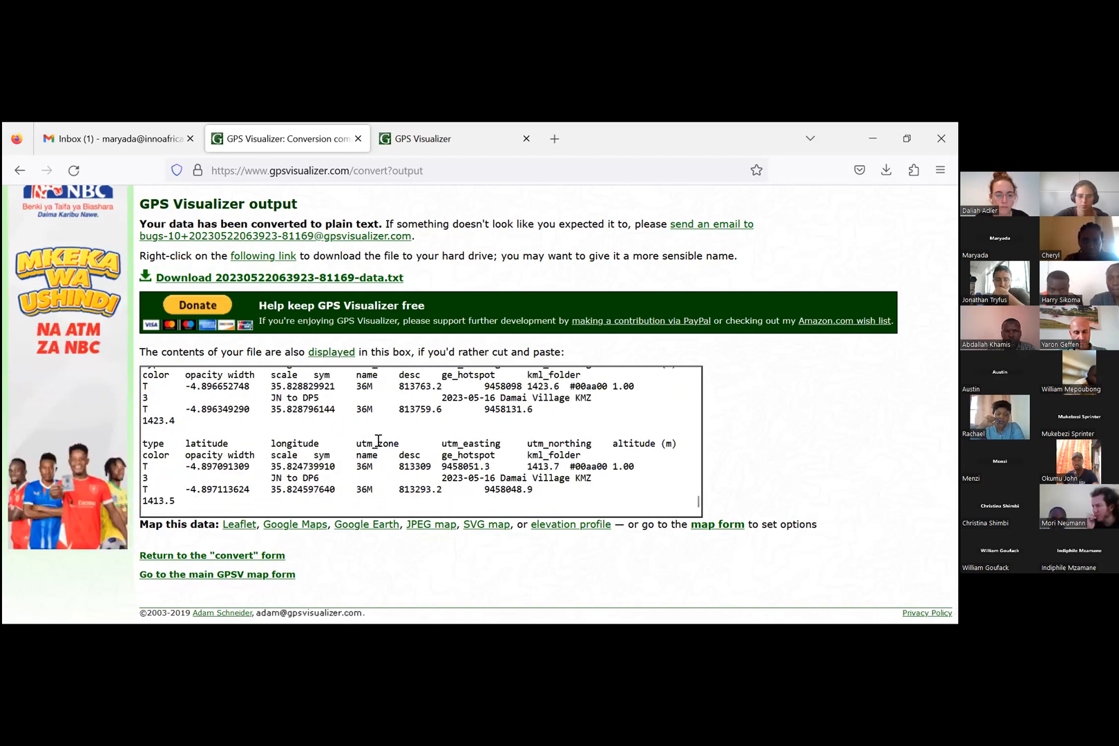
scroll(379, 443, "up", 10)
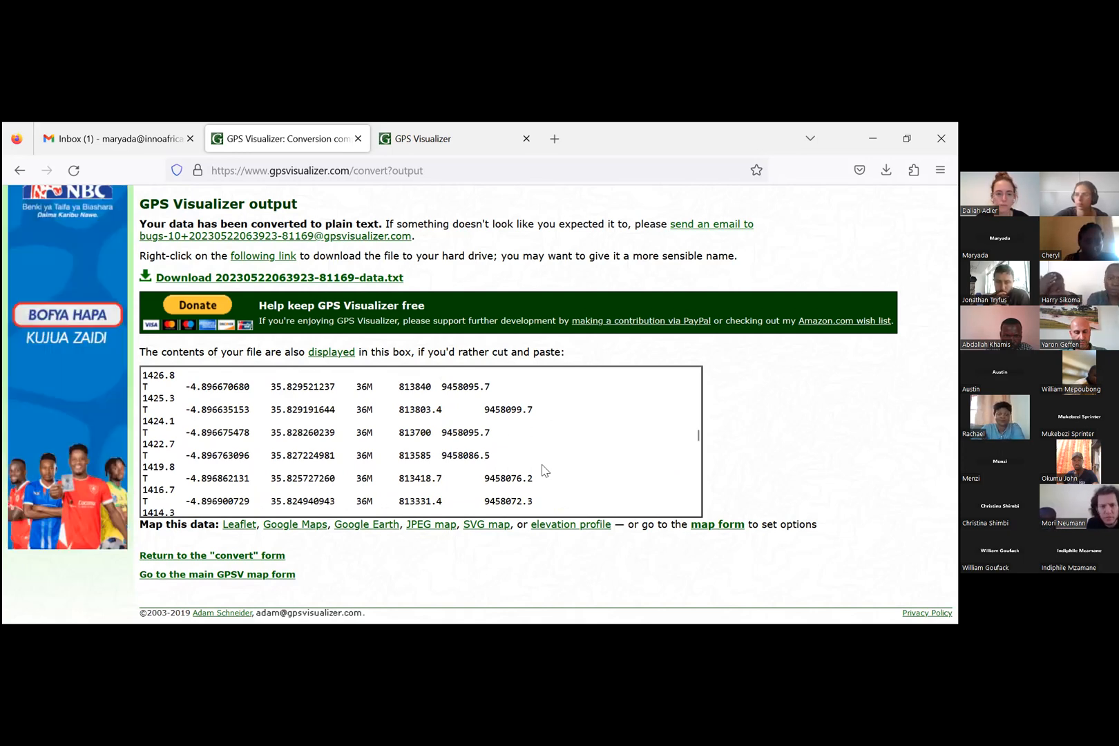
Step: Copy all of the converted plain-text data from the output box and look over the copied track entries
key("ctrl+a")
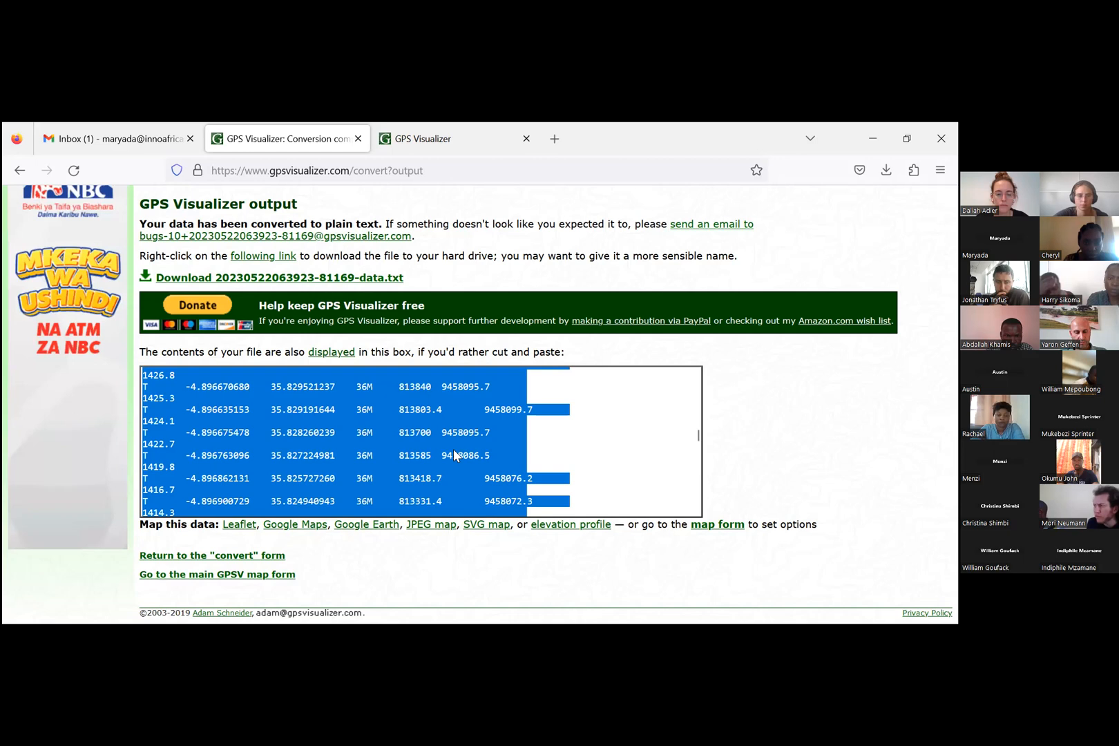
right_click(453, 449)
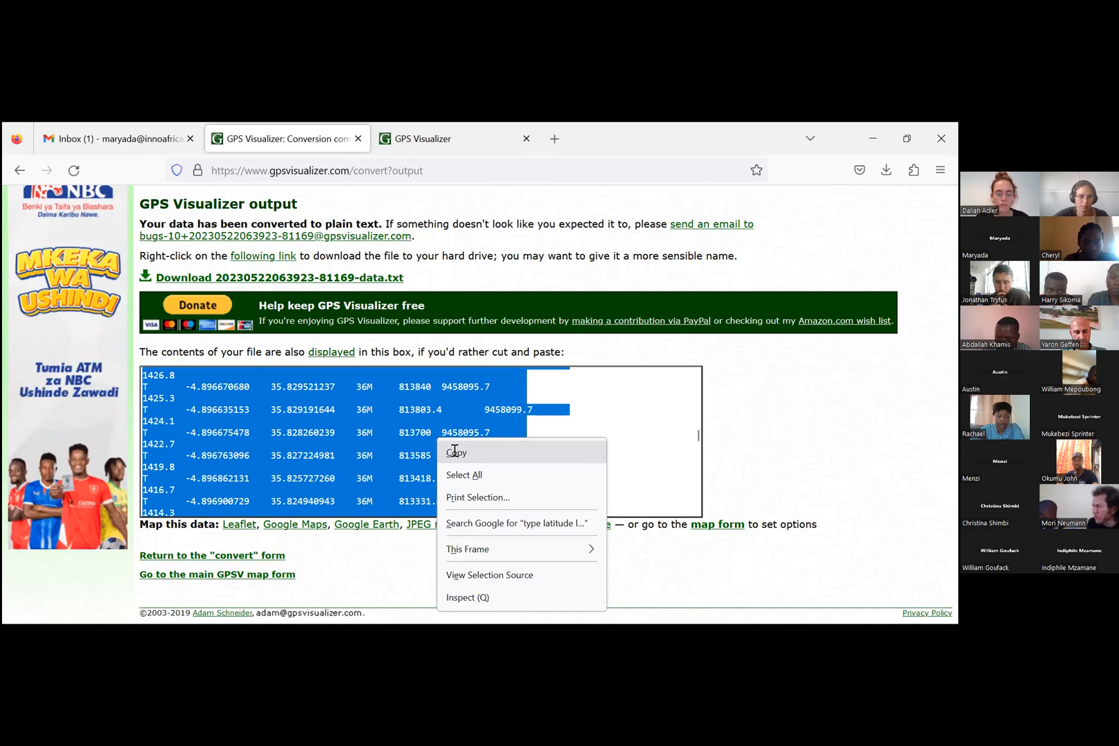
left_click(454, 453)
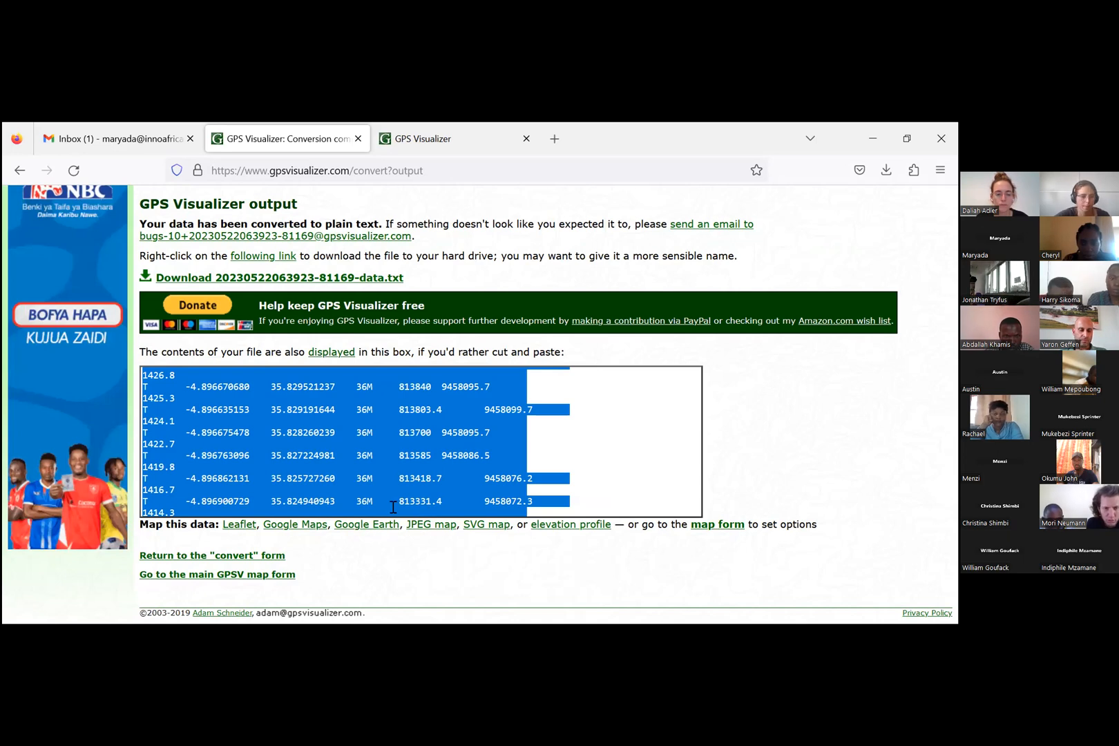
scroll(348, 502, "down", 5)
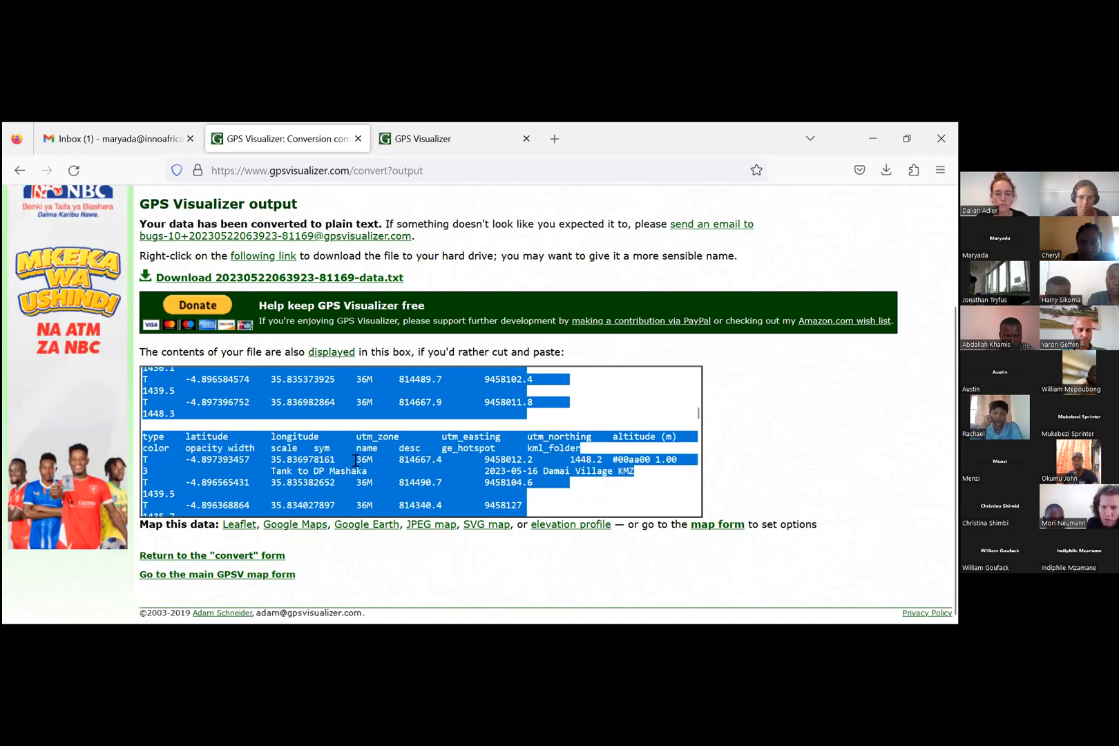
scroll(354, 460, "down", 3)
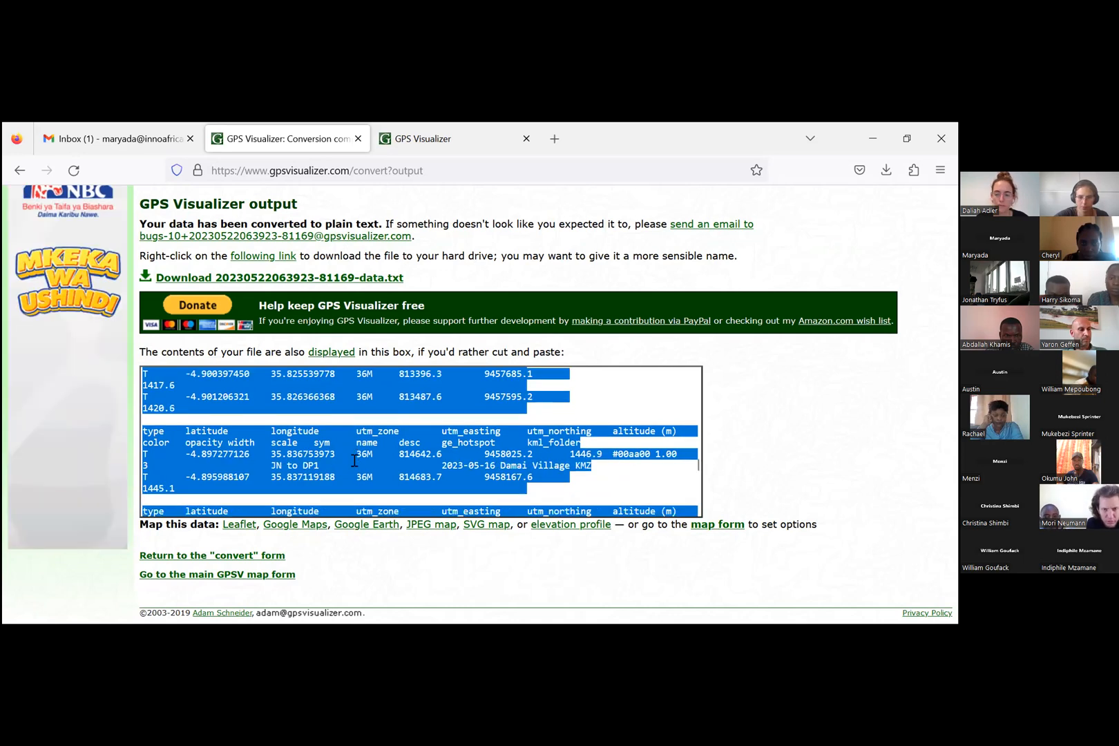
scroll(354, 461, "down", 3)
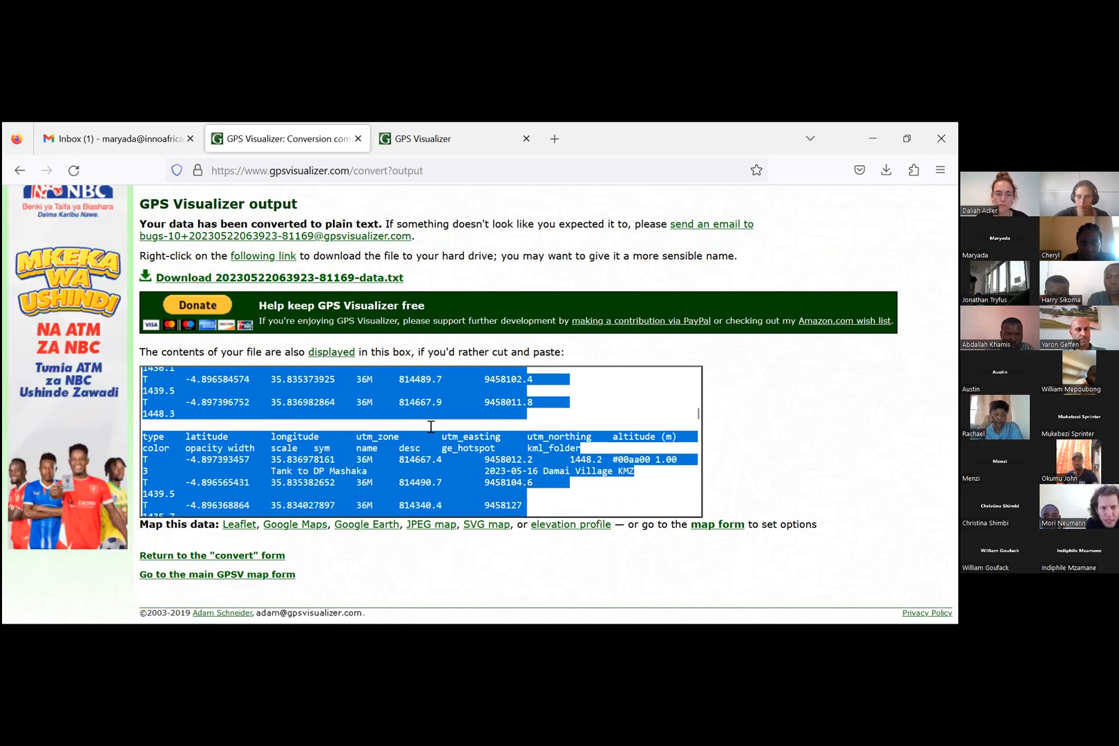
Step: Switch to the EXCEL TOOL (EPANET) workbook, add a new sheet and paste the converted data into cell A1 as unformatted text
scroll(325, 461, "up", 5)
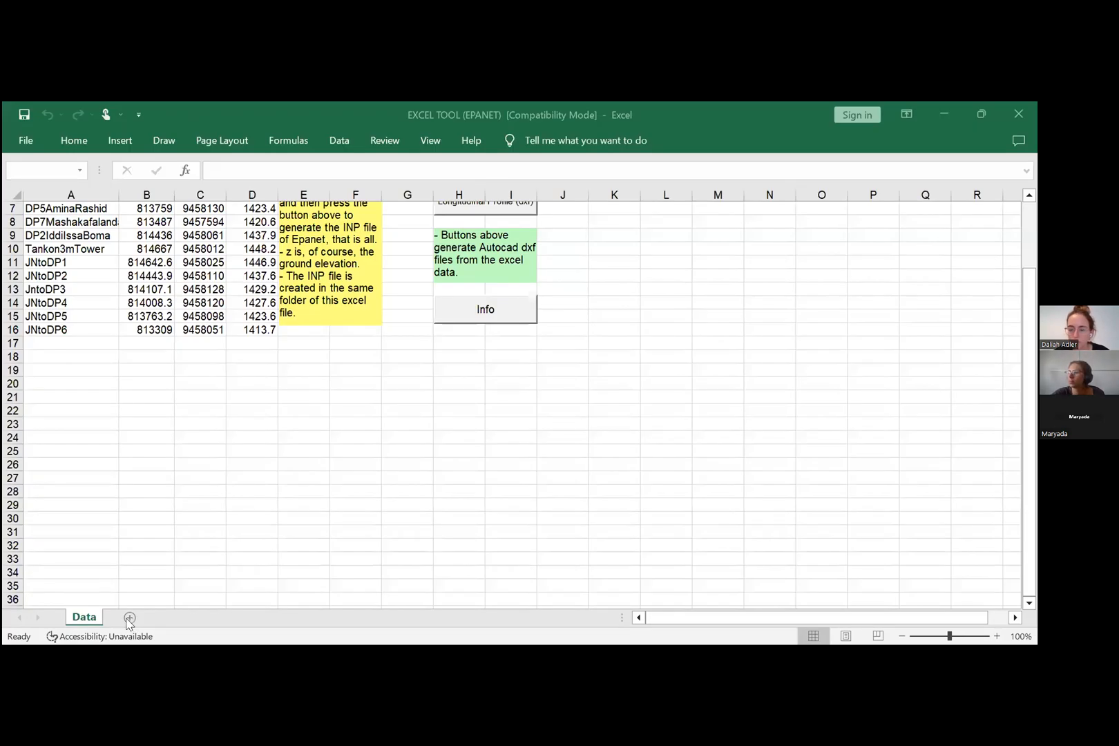
scroll(97, 393, "up", 2)
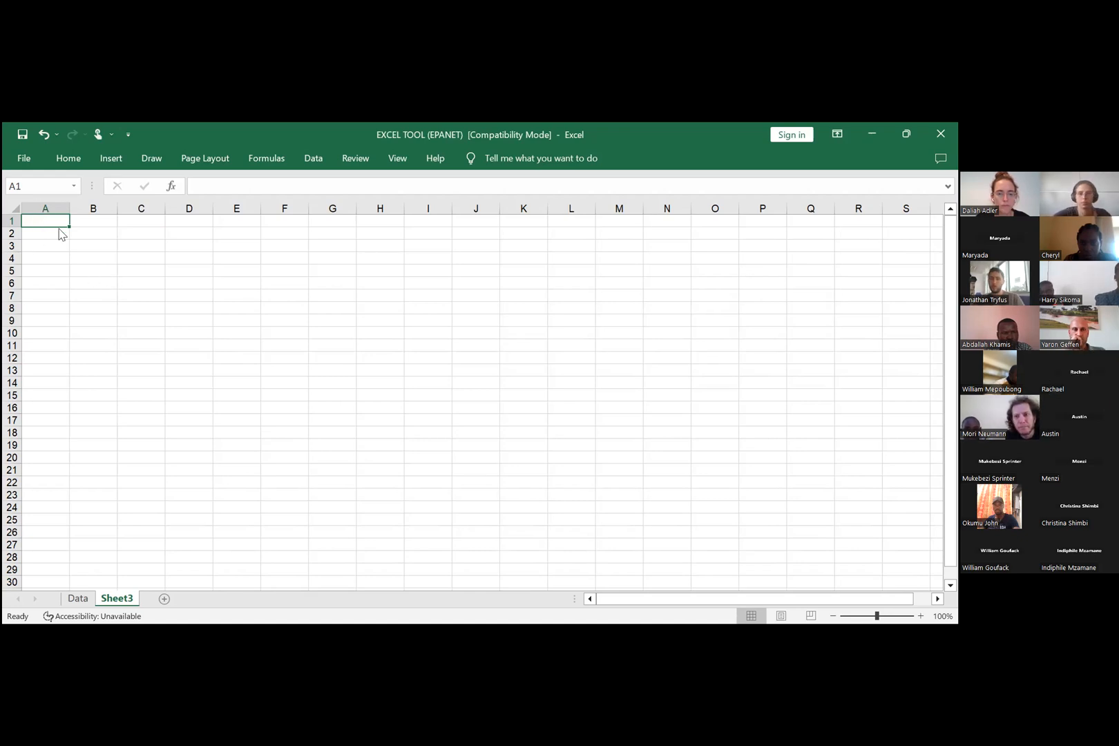
right_click(41, 223)
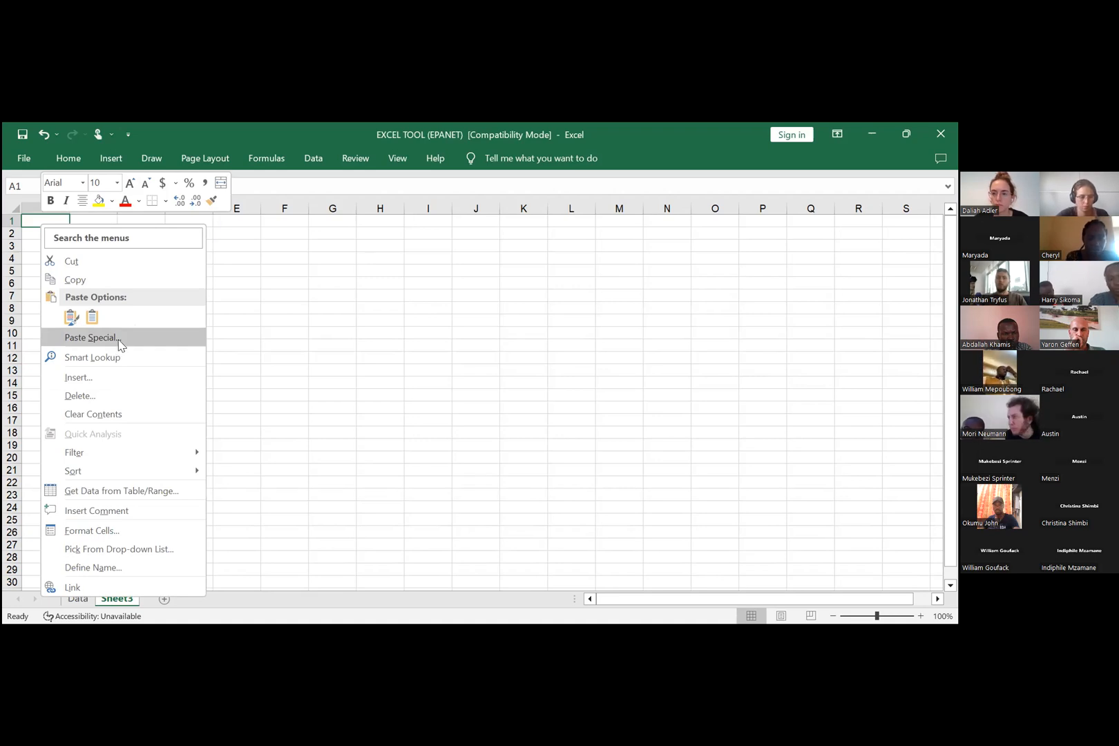
left_click(120, 345)
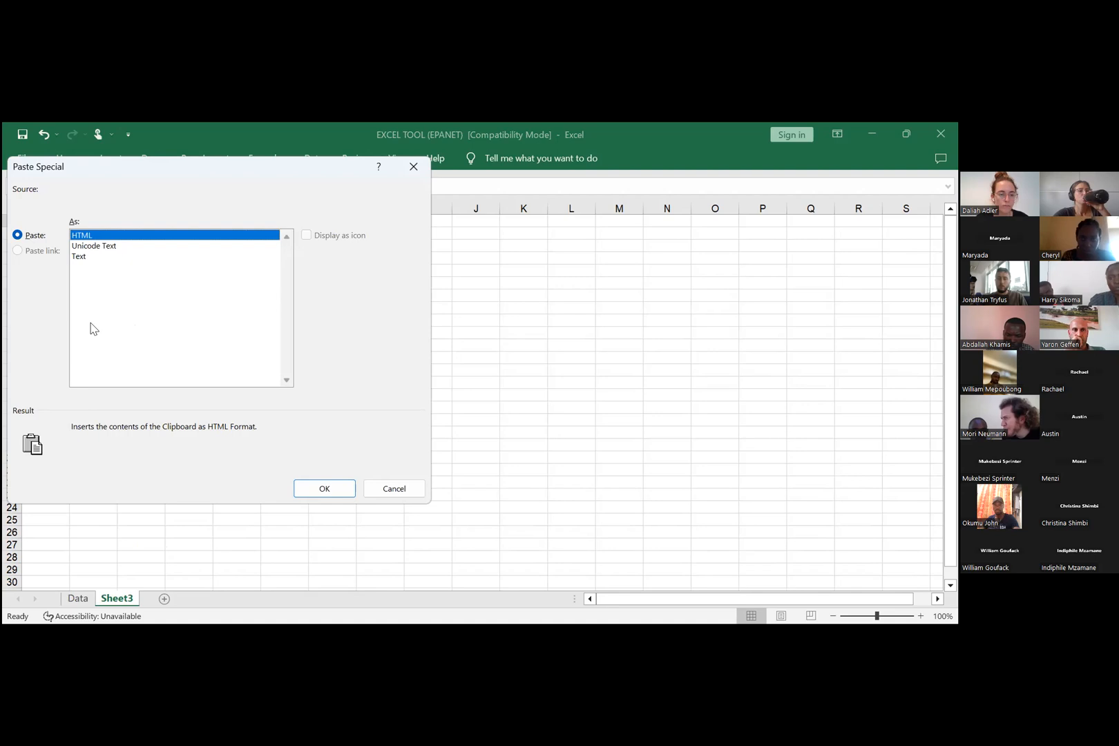
left_click(82, 259)
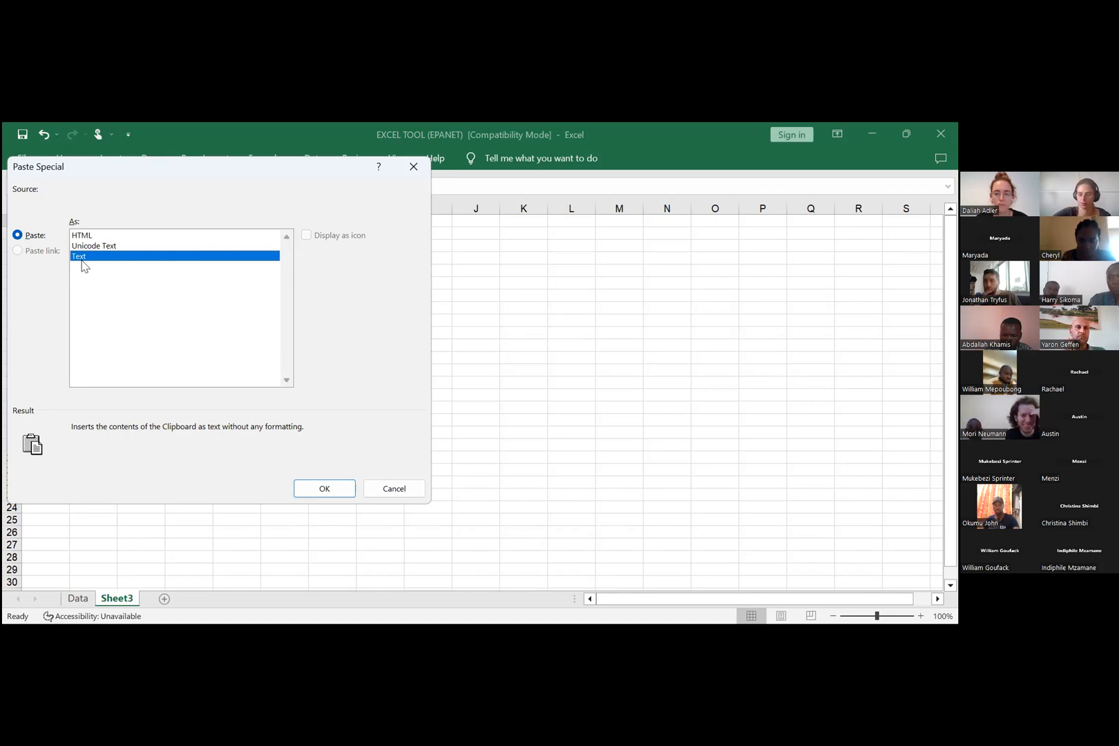
left_click(331, 490)
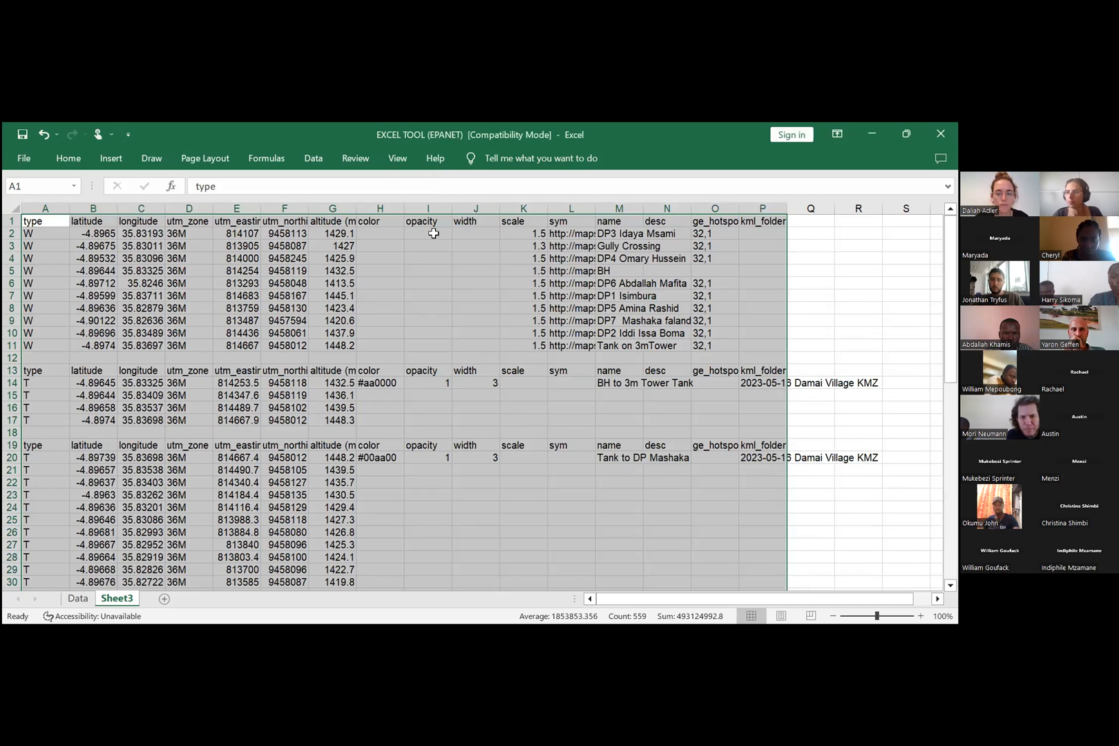
Step: Delete the color, opacity, width, scale, sym, desc, ge_hotspot and kml_folder columns and widen the name column to fit its entries
right_click(380, 209)
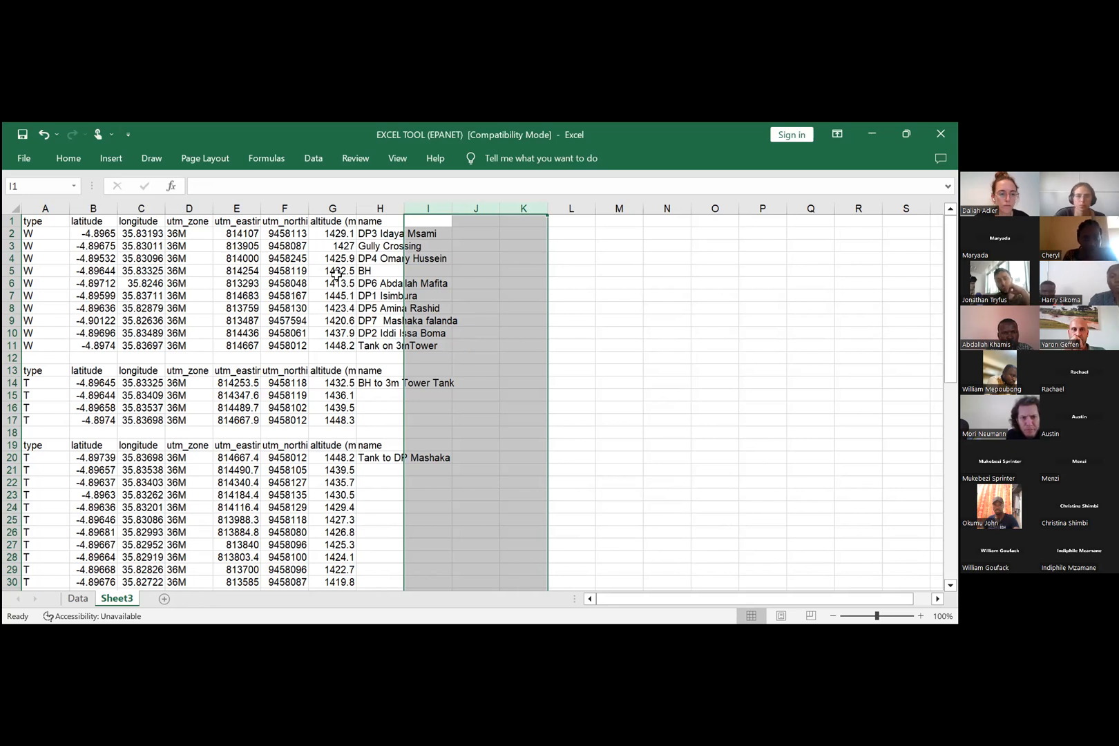
left_click_drag(404, 209, 462, 208)
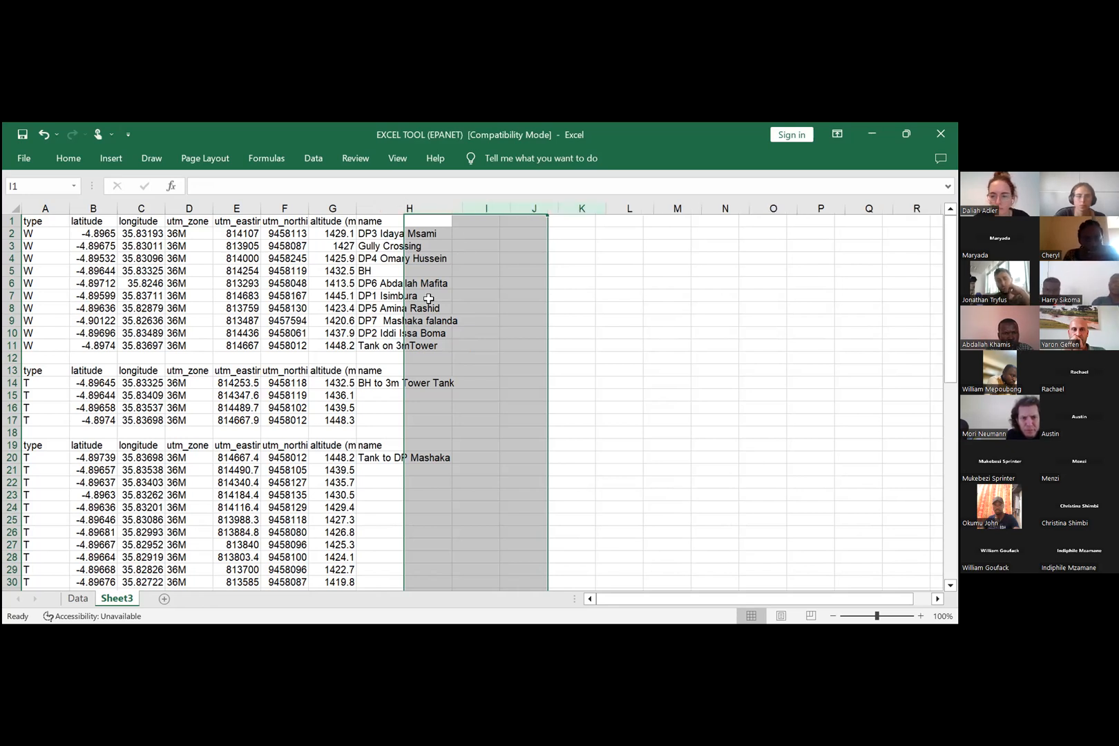
left_click(623, 287)
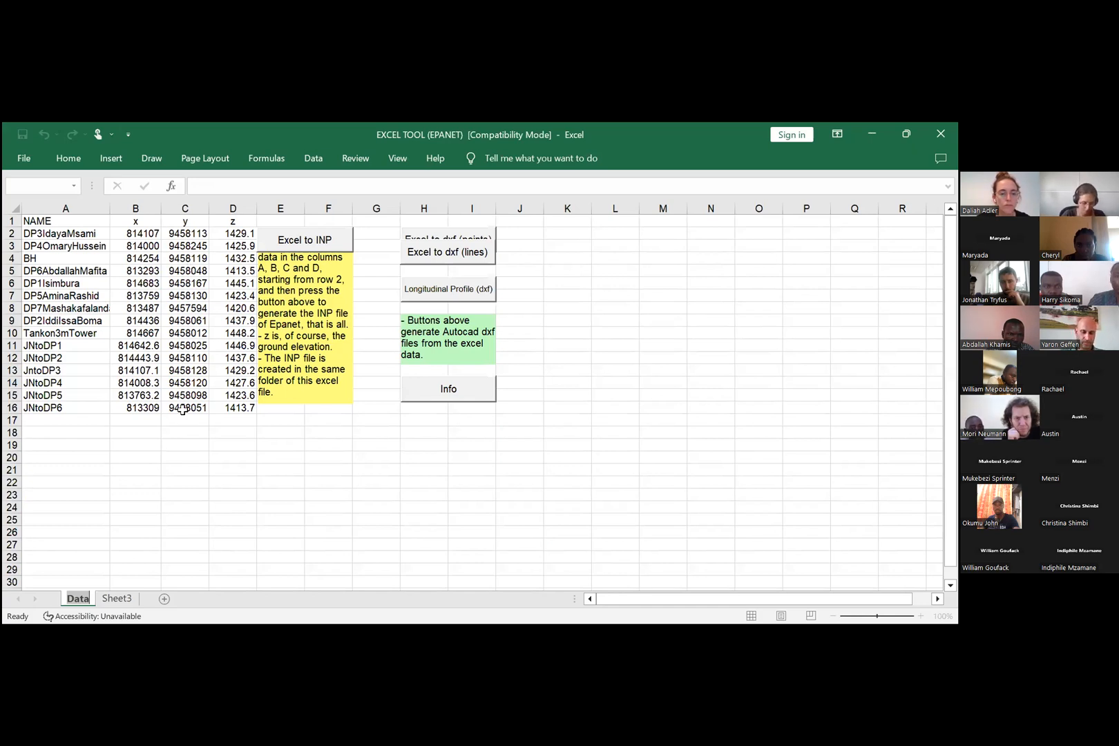
Step: Compare the pasted waypoint and track rows with the name, x, y and z layout of the Data sheet
key("ctrl+Page_Down")
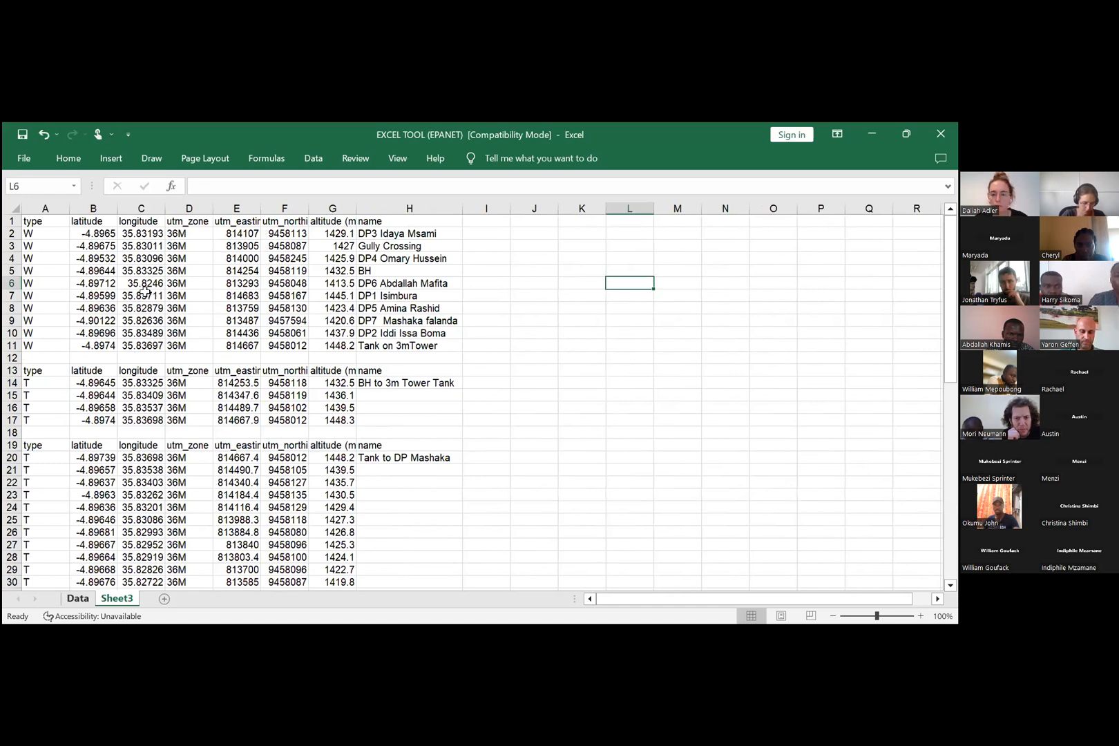
left_click(85, 598)
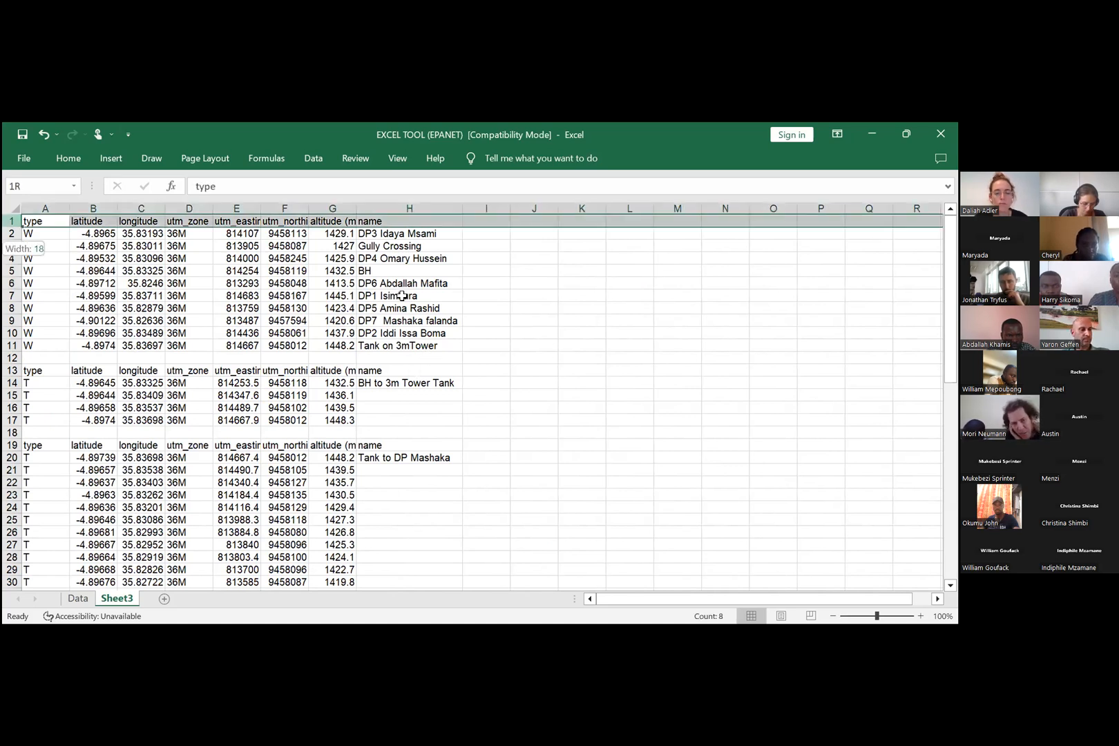
left_click_drag(399, 318, 391, 328)
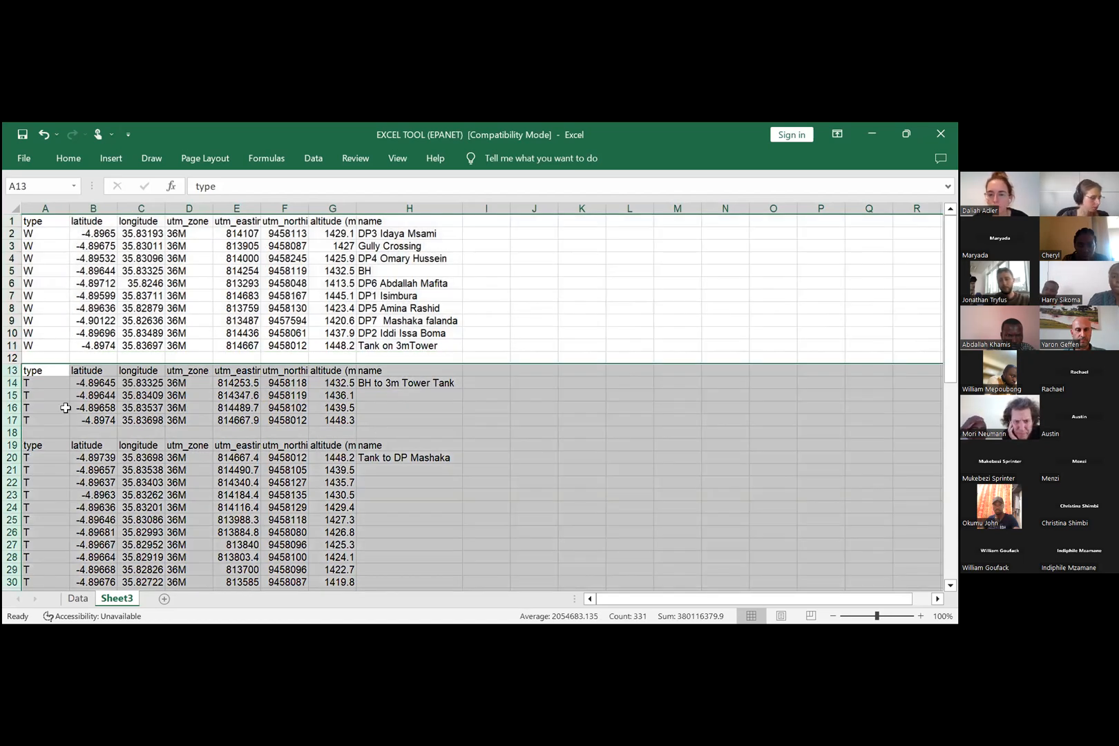
left_click(534, 308)
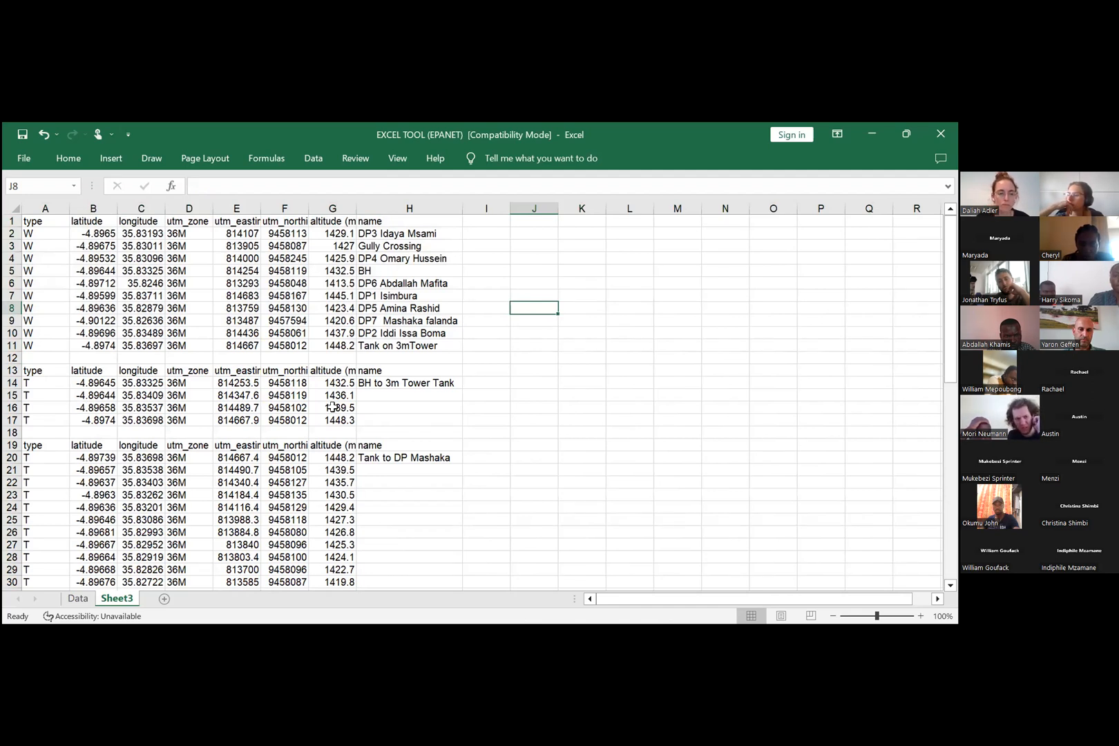
scroll(416, 571, "down", 2)
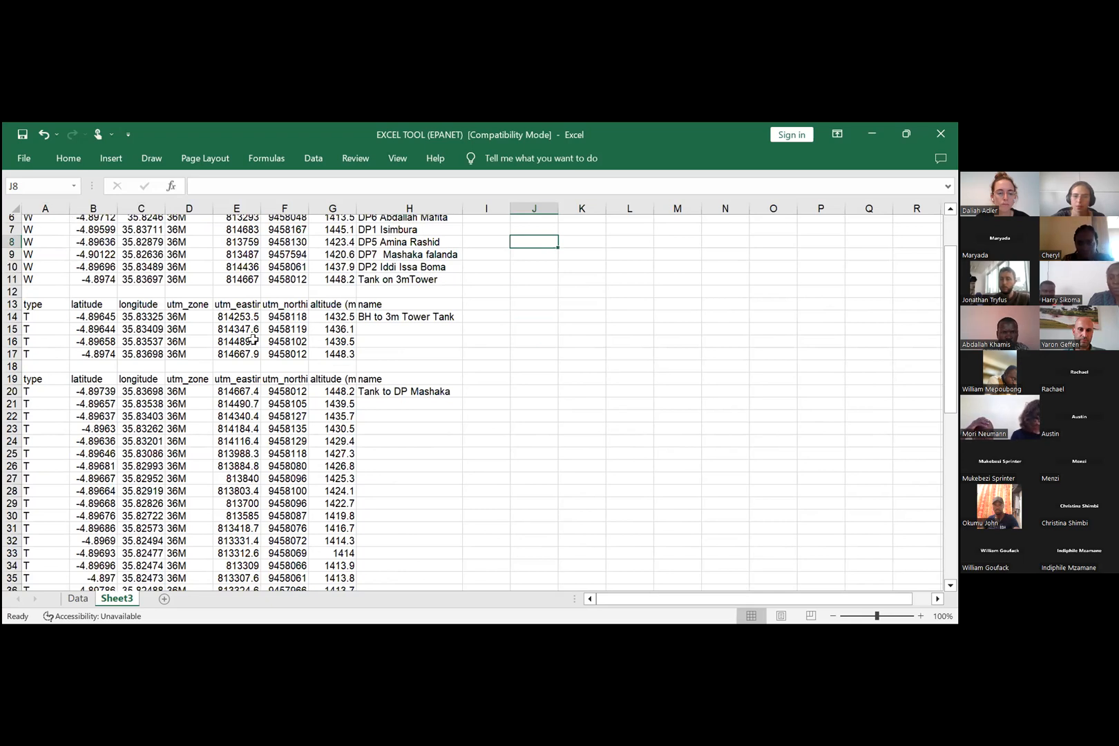
scroll(138, 529, "down", 2)
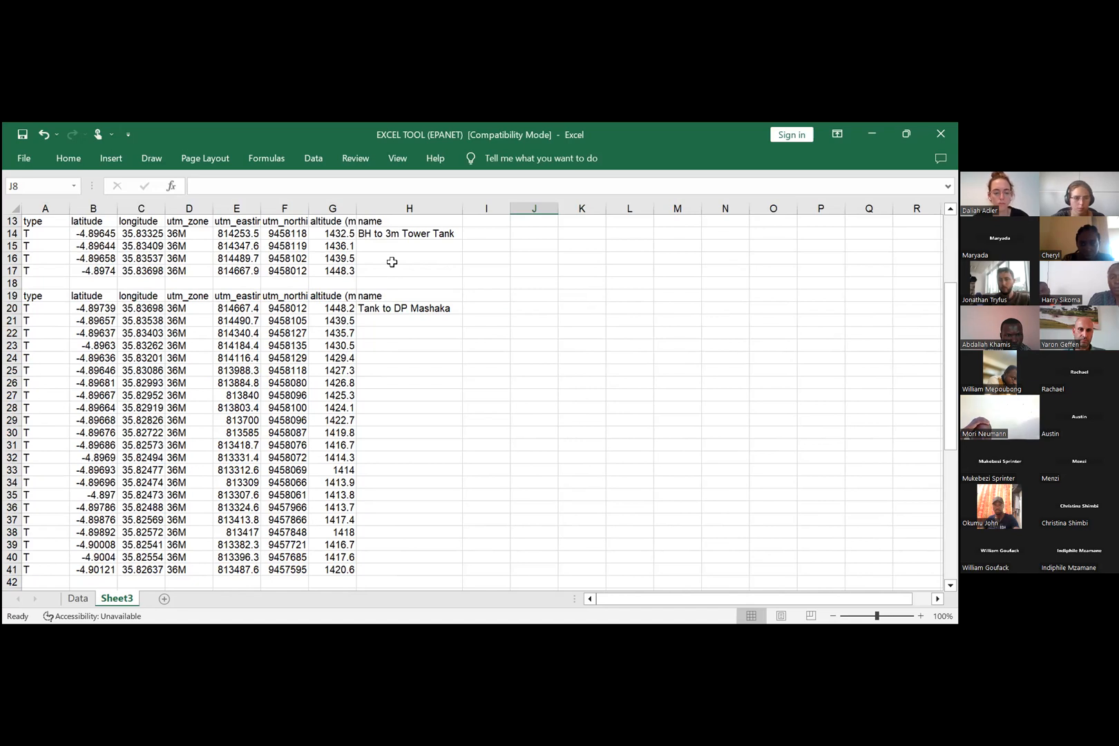
scroll(412, 410, "up", 4)
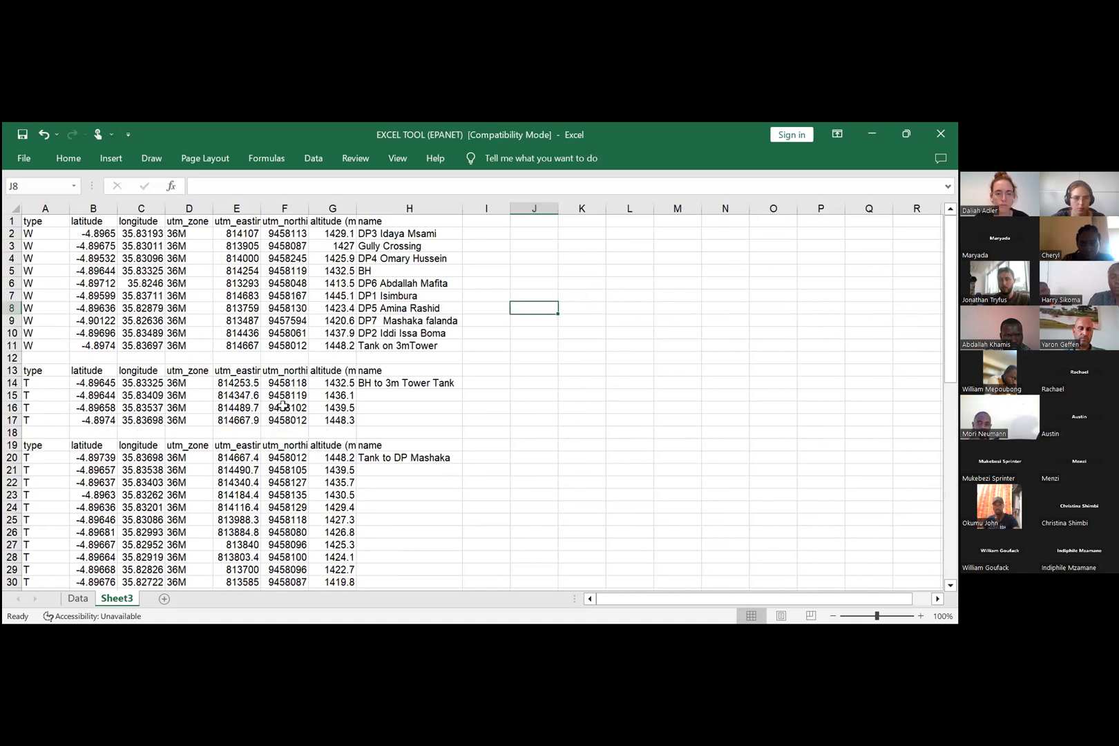
left_click(77, 598)
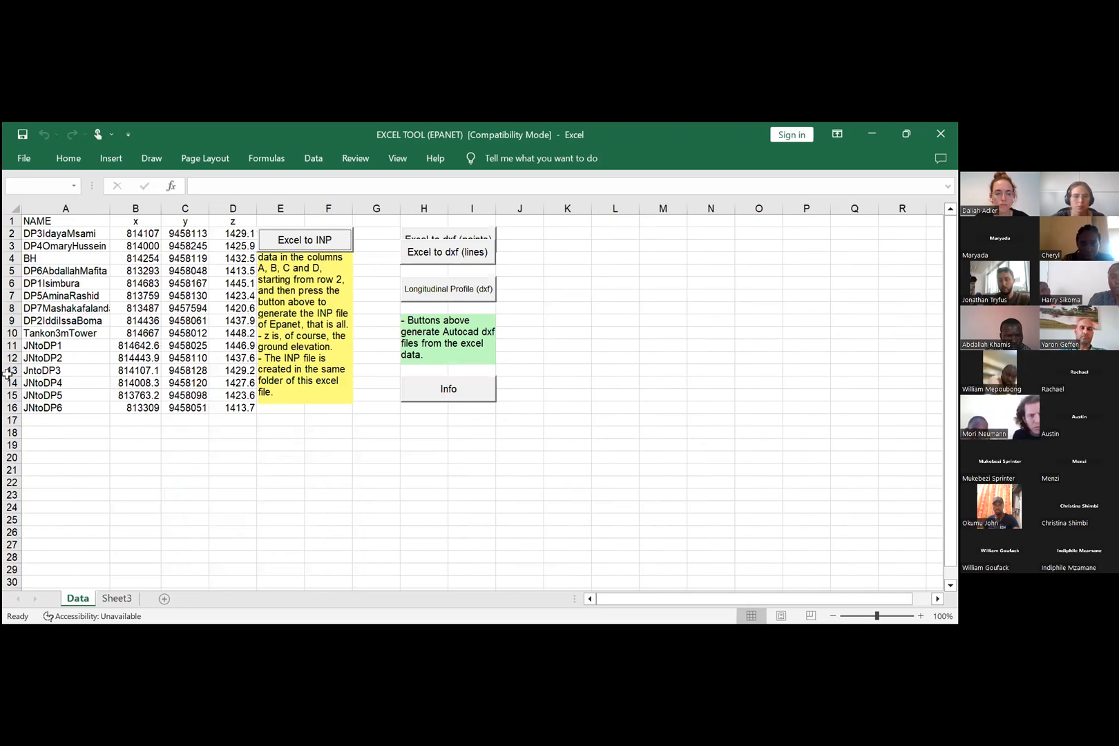
key("ctrl+Page_Down")
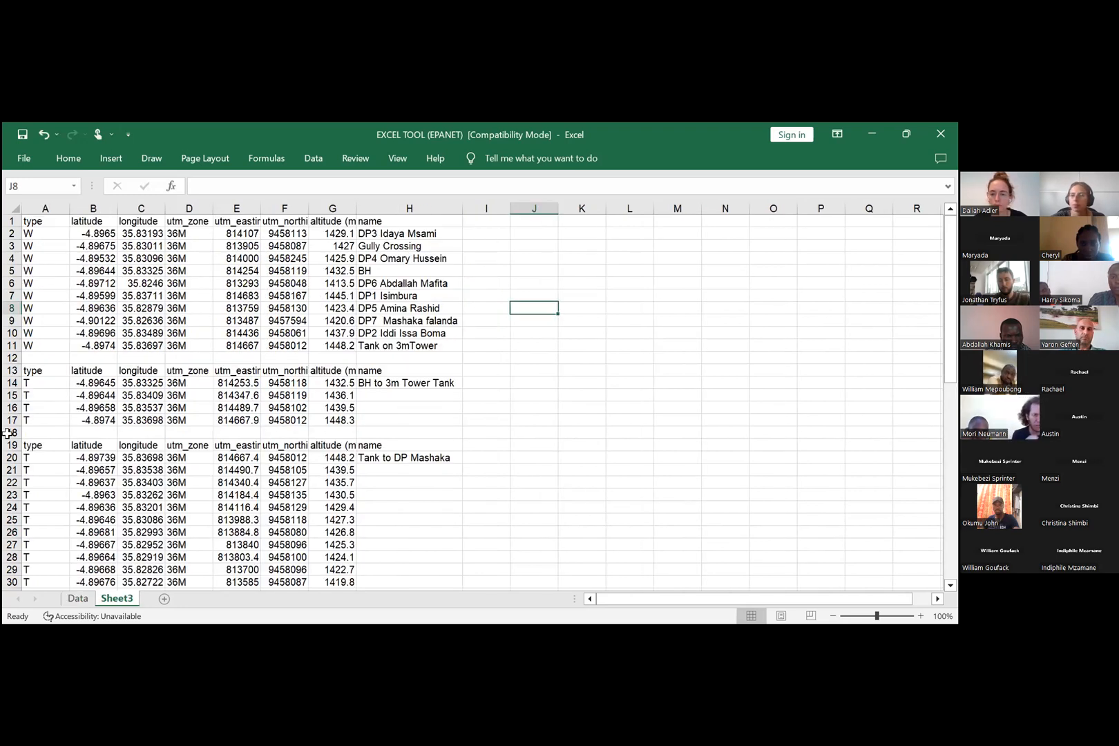
Step: Delete the Gully Crossing waypoint row and insert twelve blank rows above the BH to 3m Tower Tank track block
right_click(11, 246)
left_click(49, 397)
left_click(534, 296)
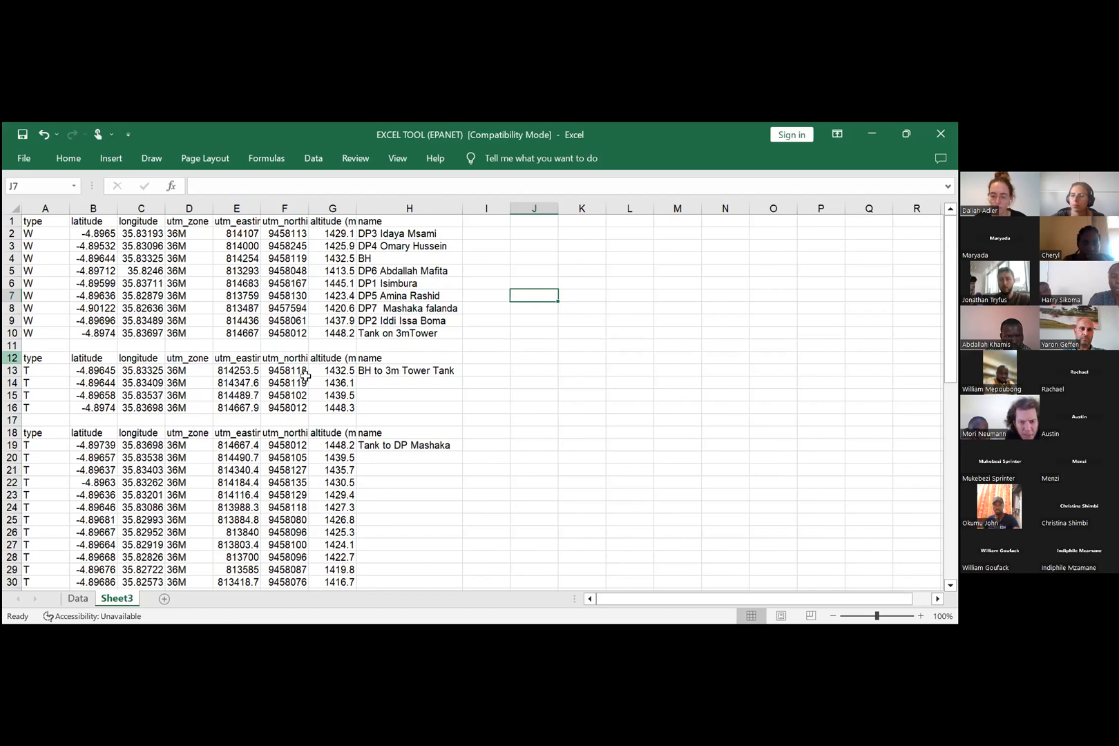
key("ctrl+shift+plus")
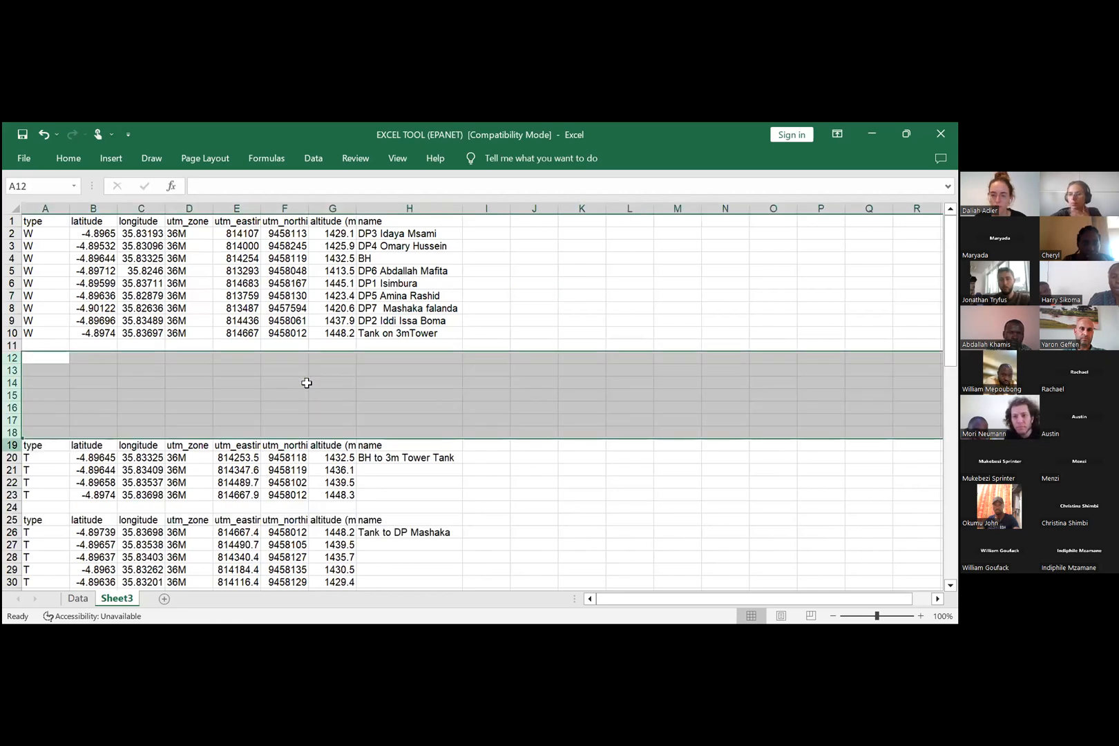
key("ctrl+shift+plus")
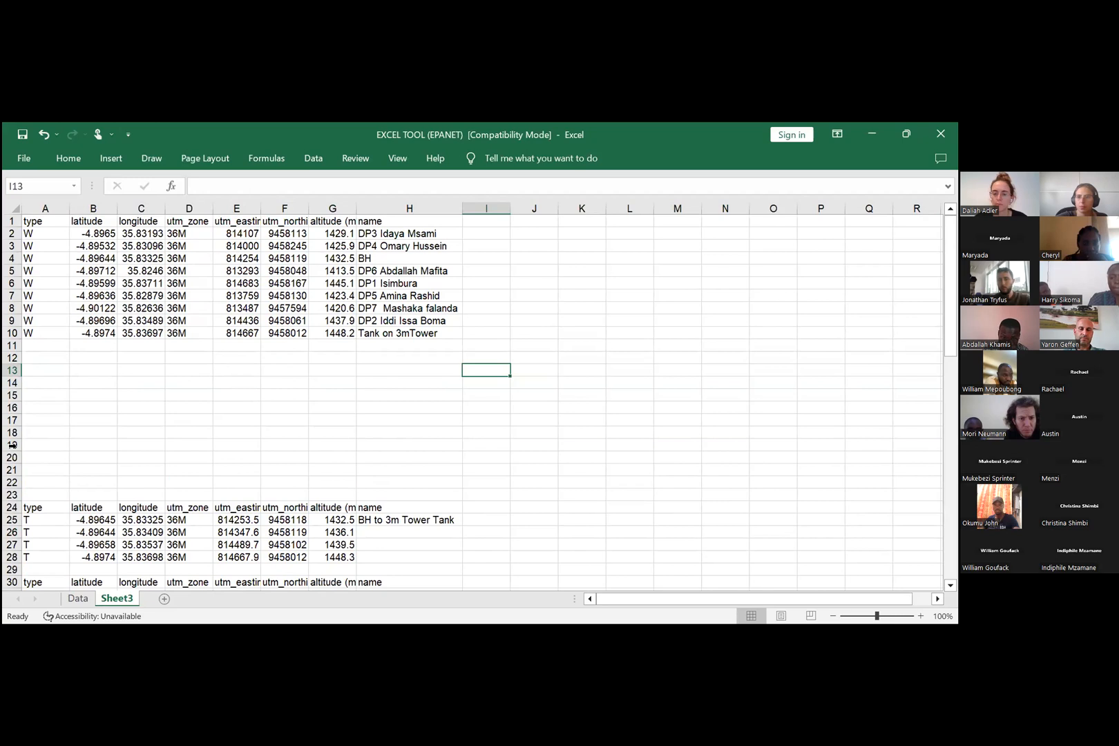
Step: Copy the first coordinate row of each junction track, JN to DP1 through JN to DP6, all together
scroll(150, 478, "down", 12)
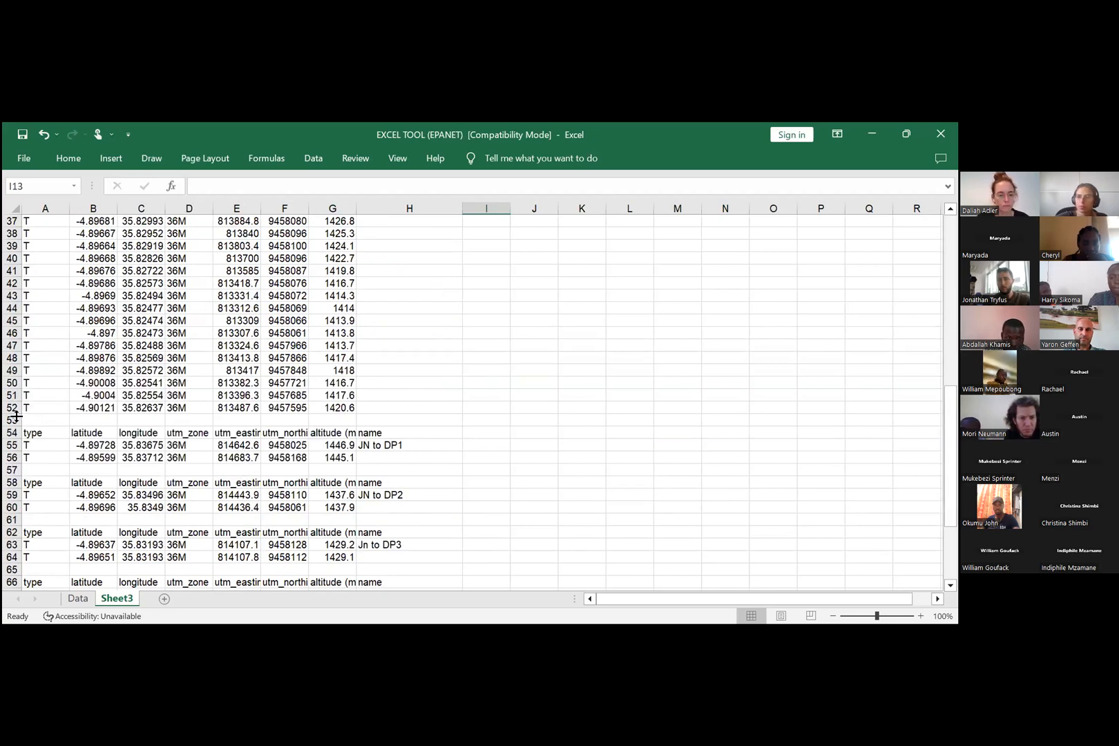
scroll(16, 417, "down", 2)
left_click(11, 370)
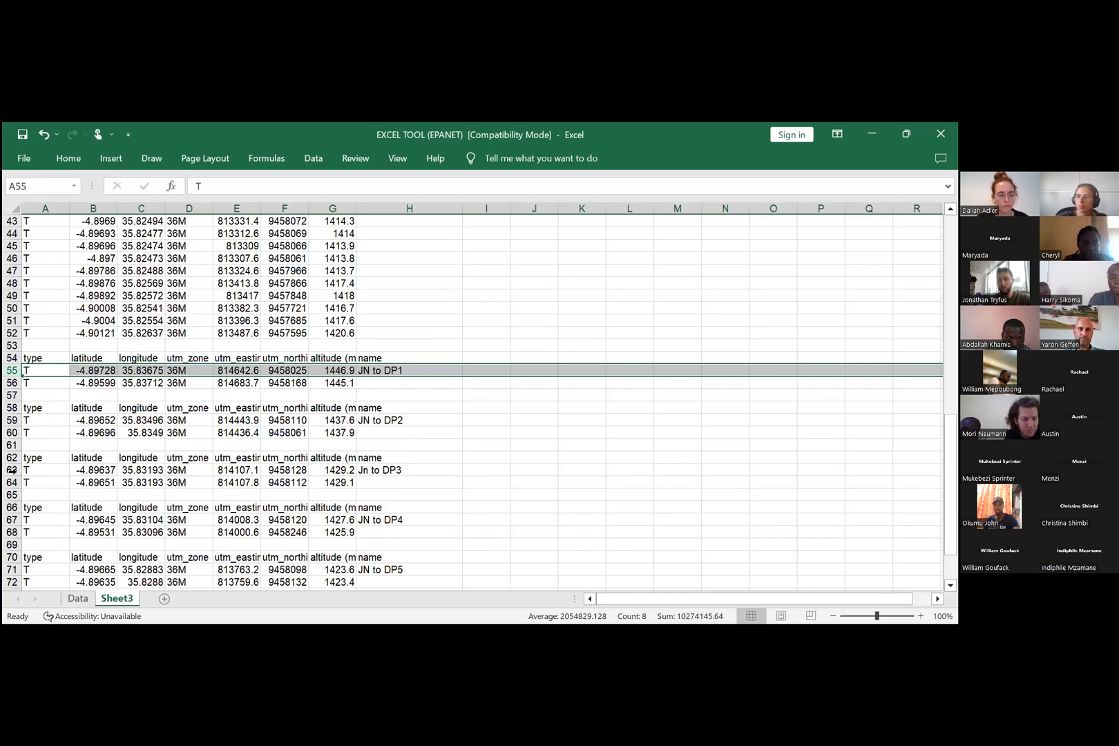
left_click(12, 420)
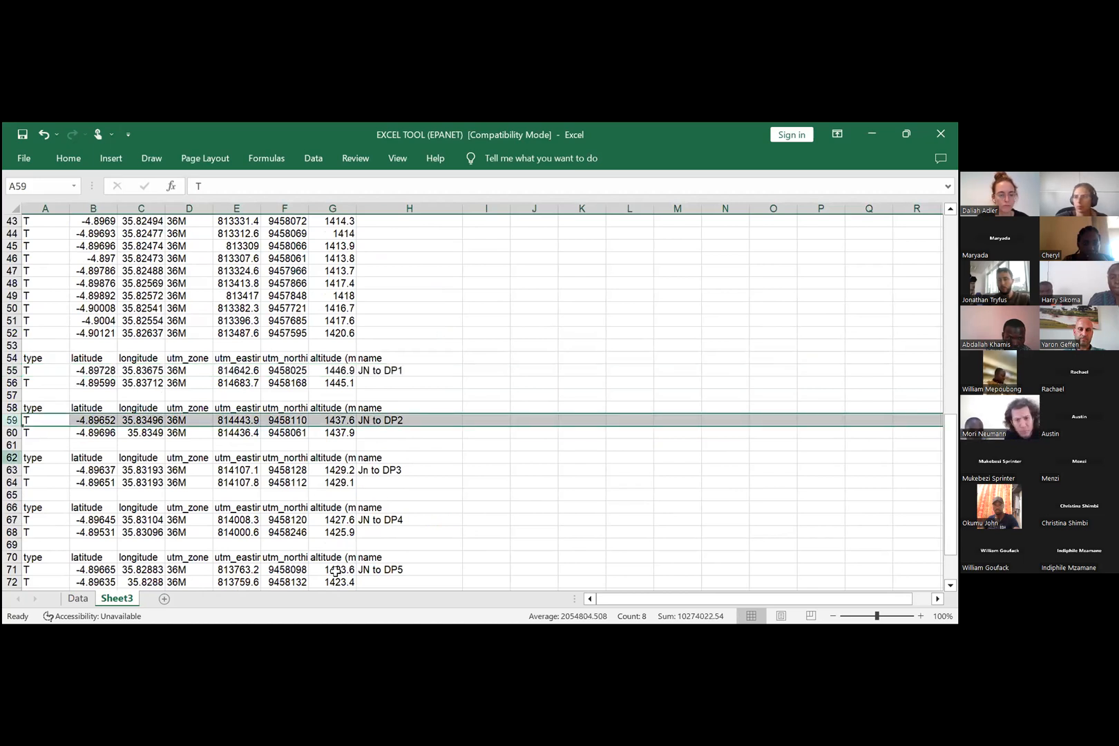
left_click(12, 520)
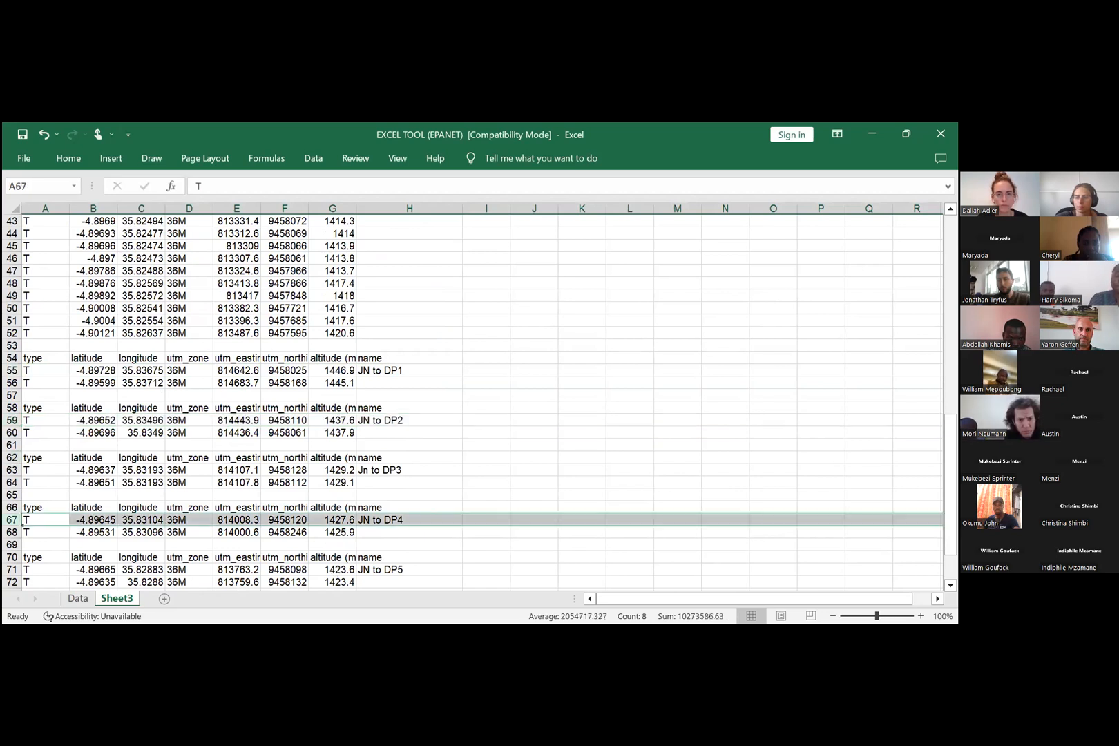
scroll(42, 424, "up", 2)
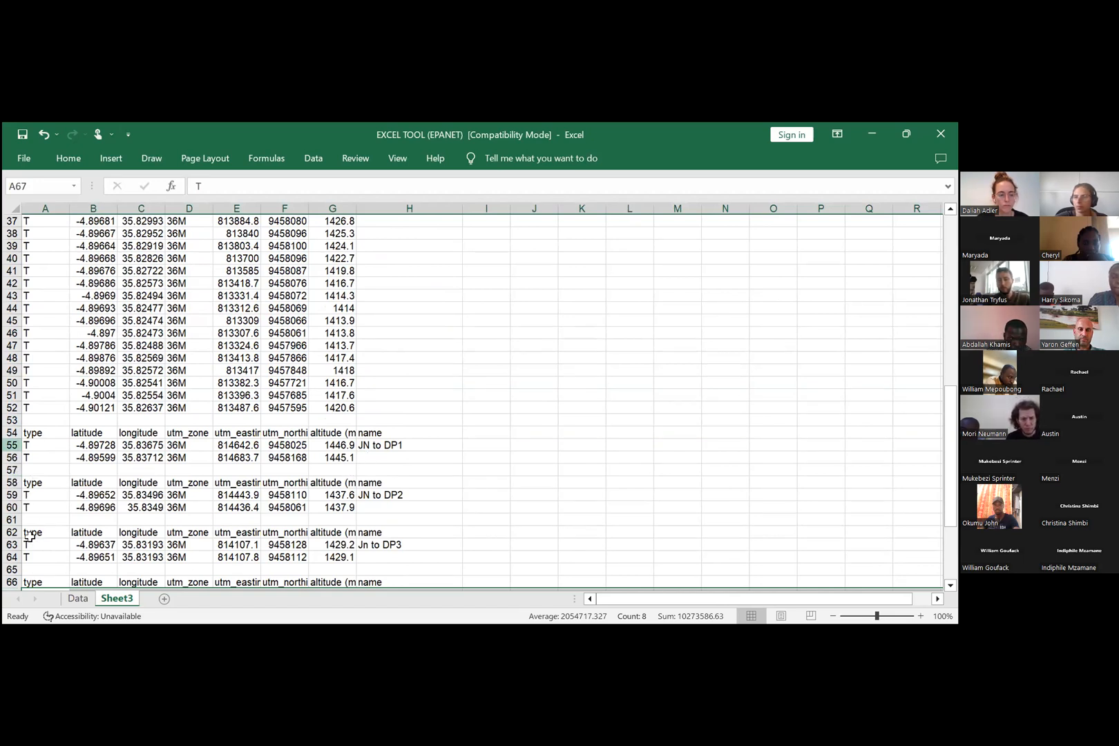
scroll(30, 535, "down", 2)
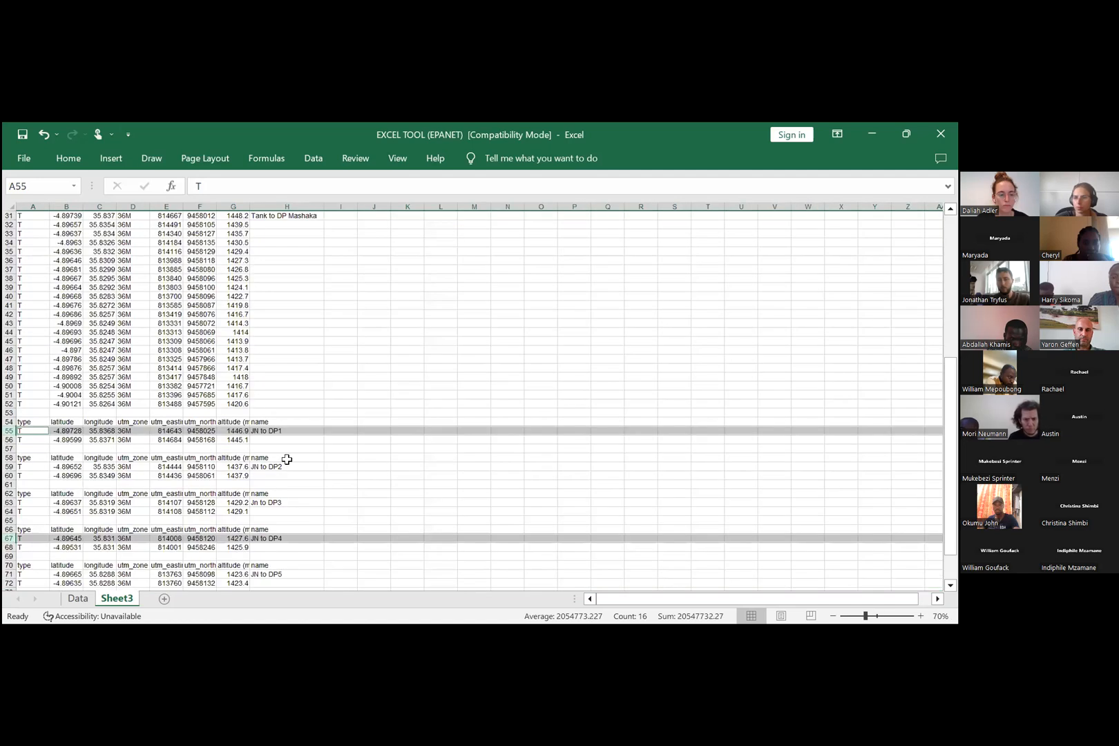
scroll(308, 464, "up", 2)
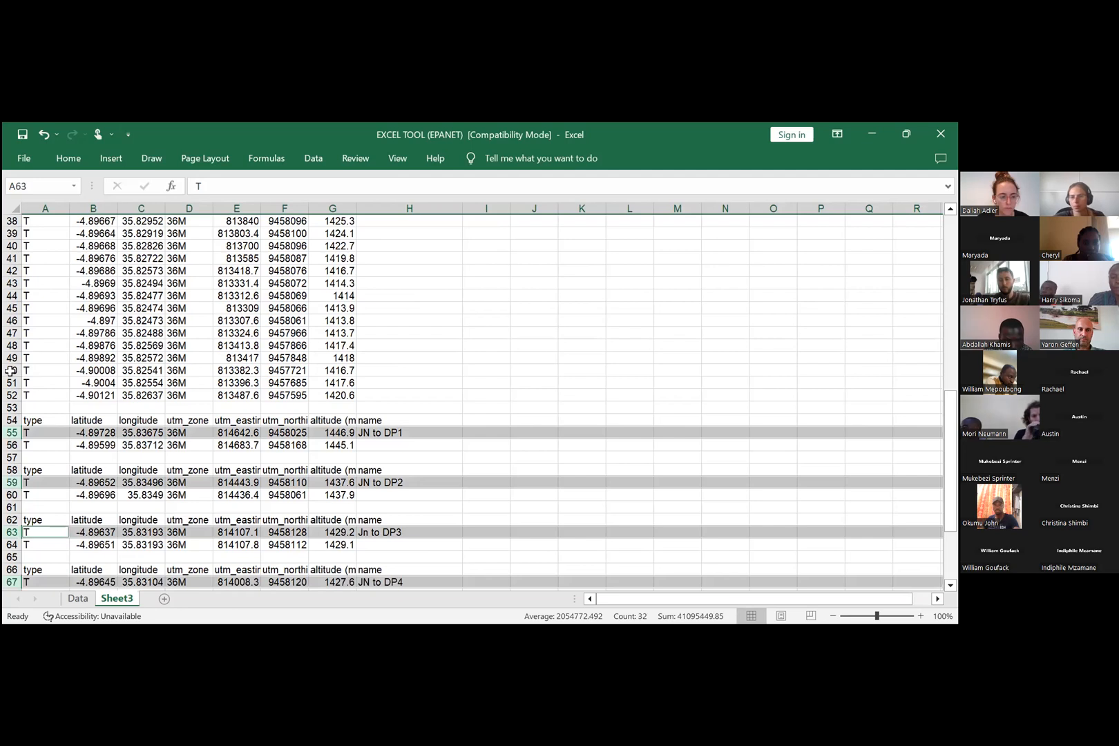
scroll(335, 522, "down", 7)
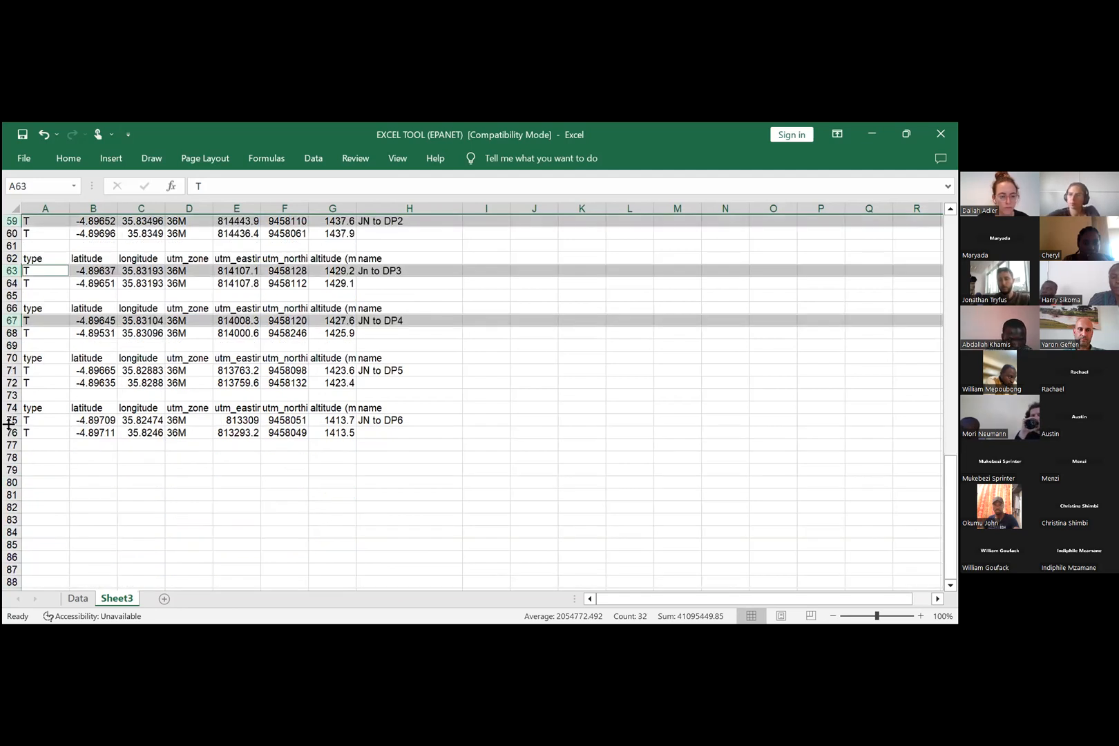
left_click(11, 370, "ctrl")
left_click(11, 420, "ctrl")
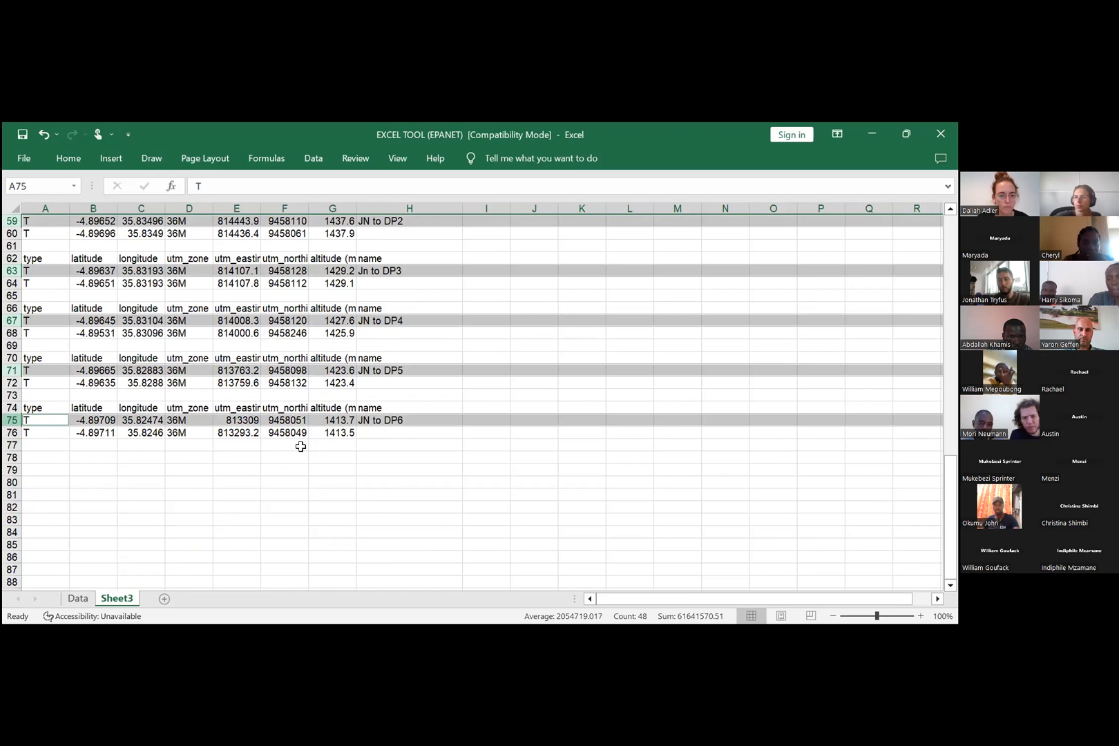
right_click(306, 420)
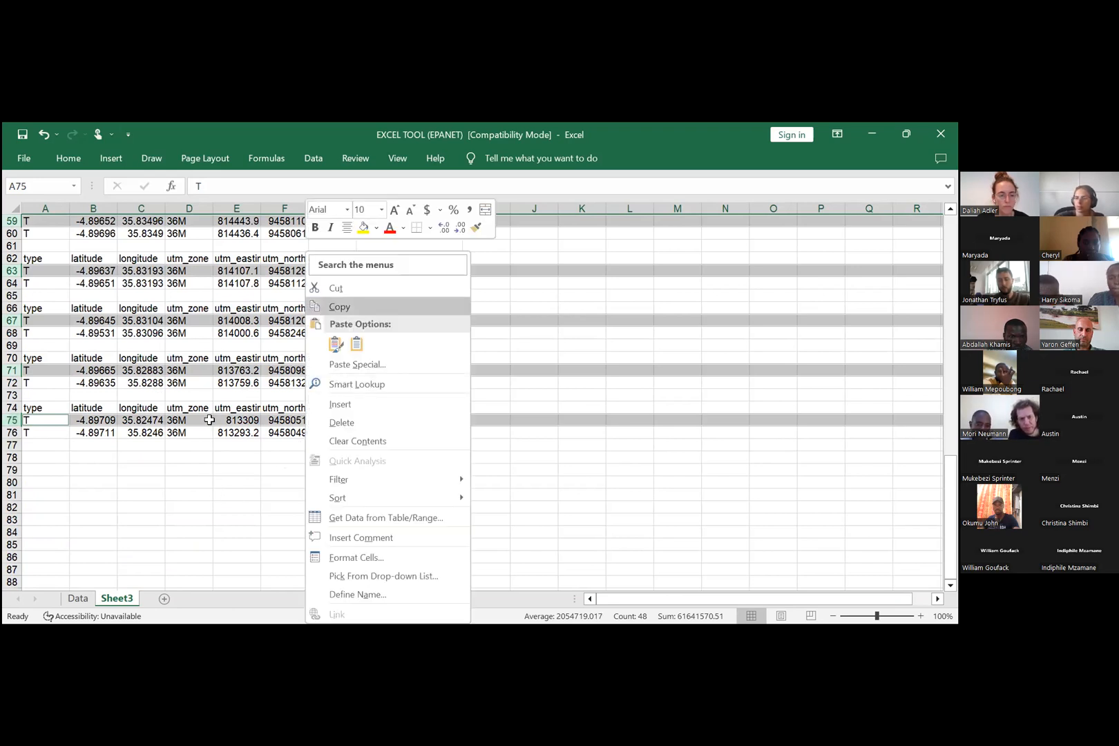
key("Return")
Step: Paste the copied junction rows directly beneath the Tank on 3mTower waypoint, starting at cell A11
scroll(210, 419, "up", 7)
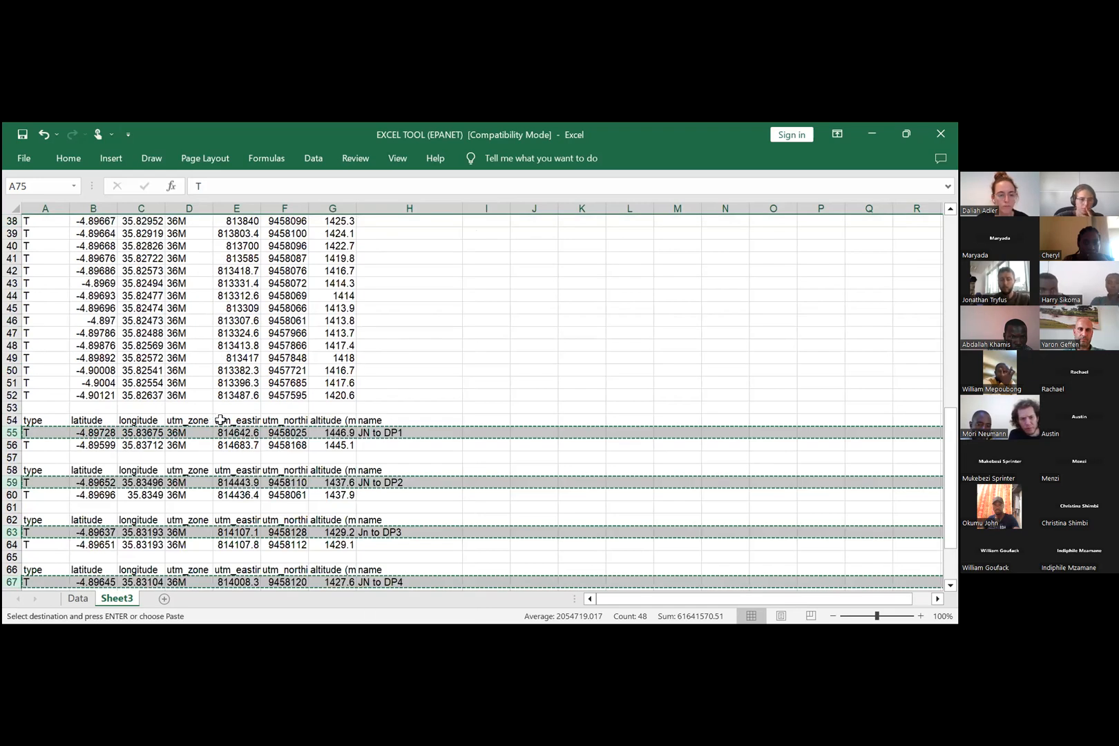
scroll(219, 420, "up", 12)
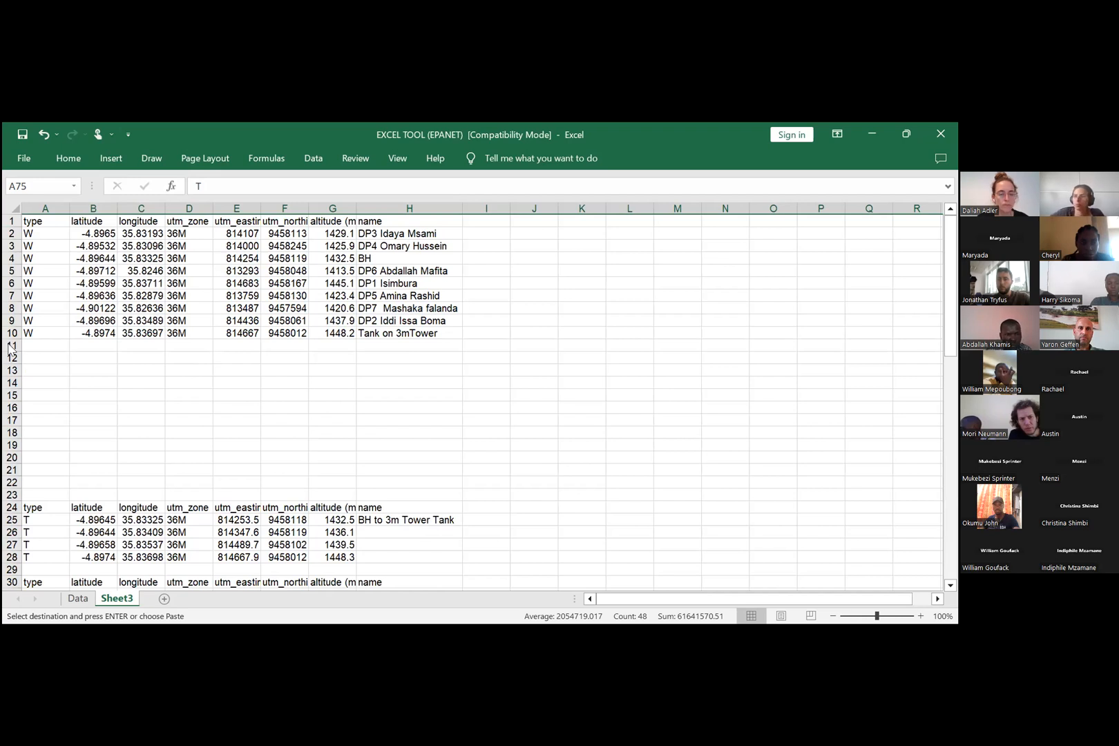
left_click(51, 436)
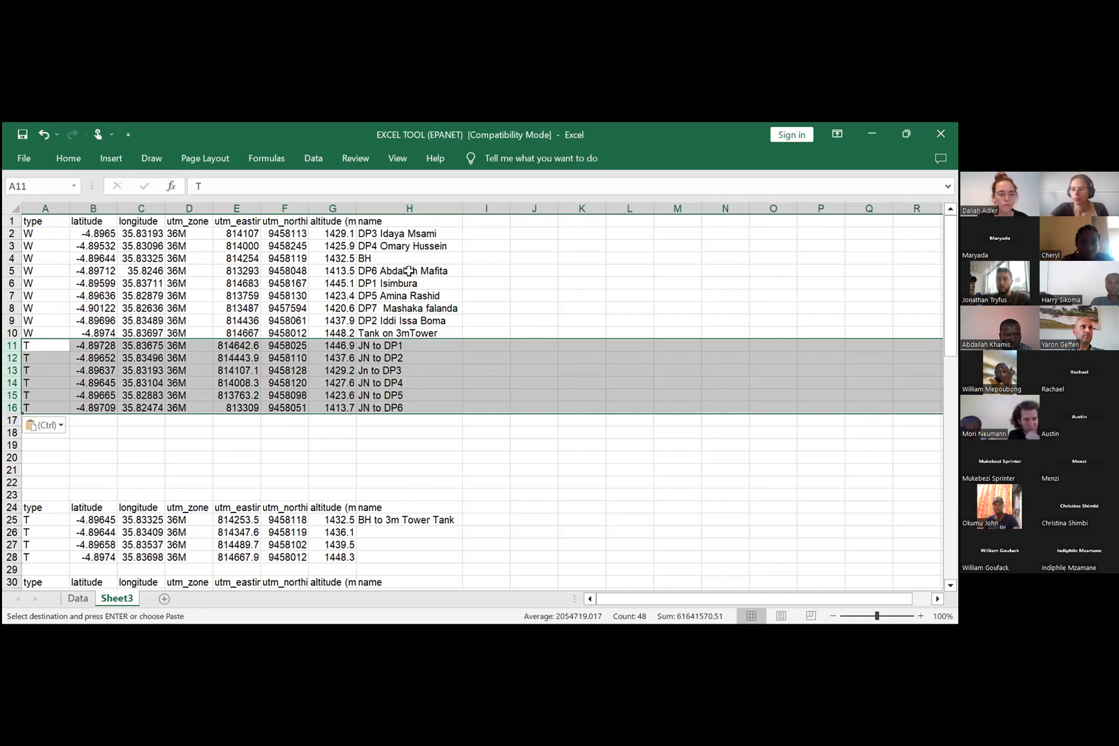
left_click(486, 457)
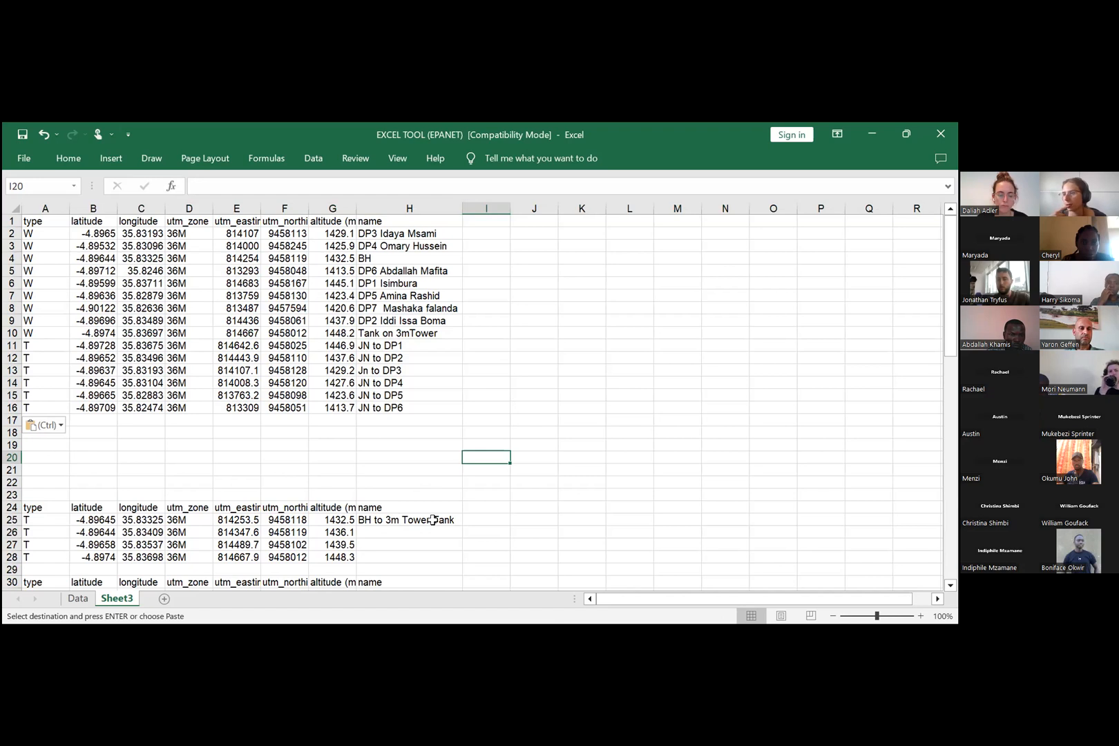
Step: Review the waypoint and junction rows on Sheet3 and compare them with the name, x, y and z columns of the Data sheet
scroll(518, 466, "down", 4)
scroll(517, 451, "up", 1)
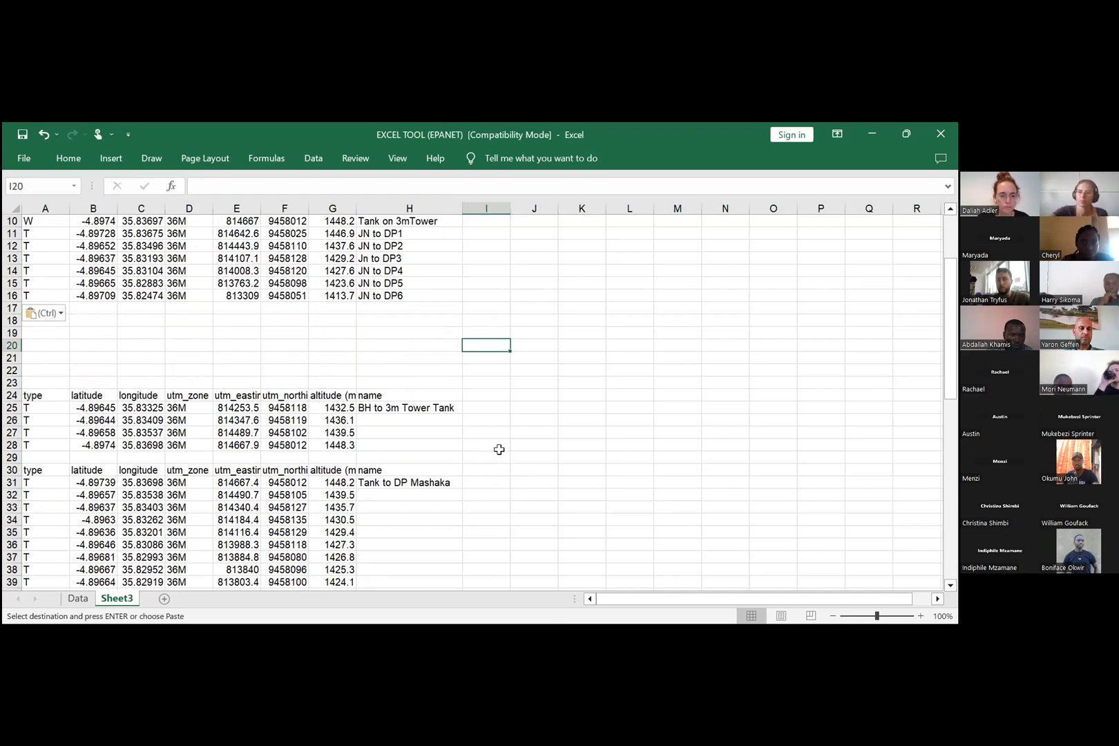
scroll(499, 450, "up", 2)
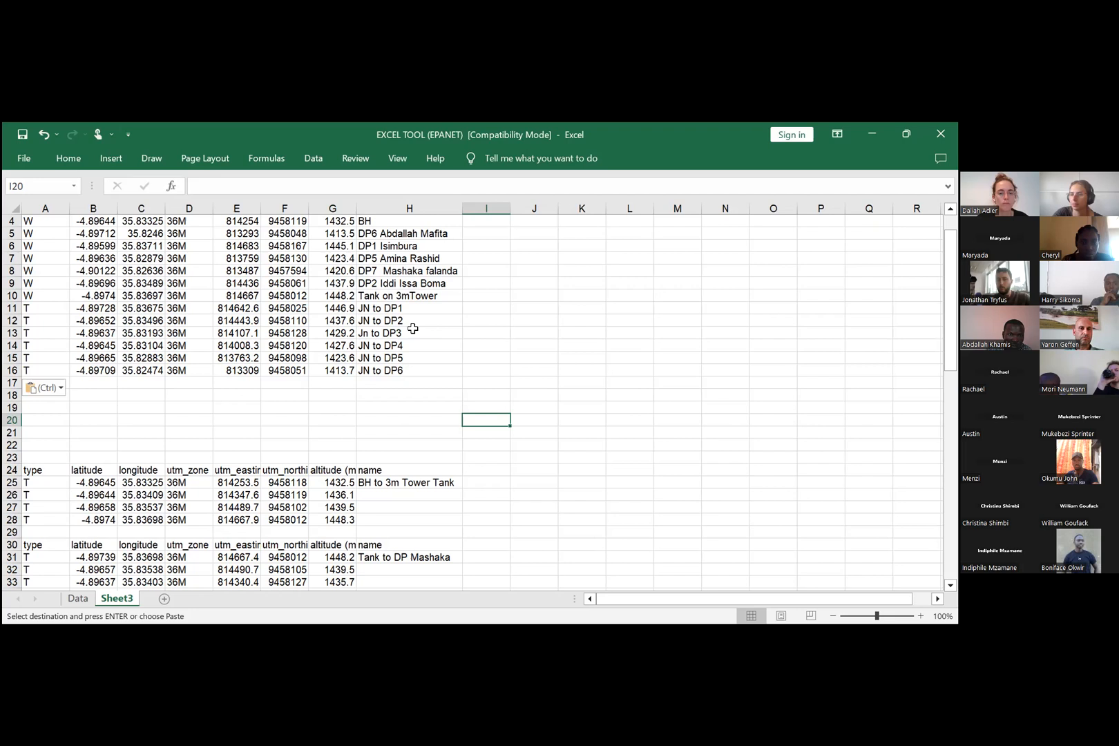
scroll(408, 325, "down", 2)
scroll(426, 337, "up", 2)
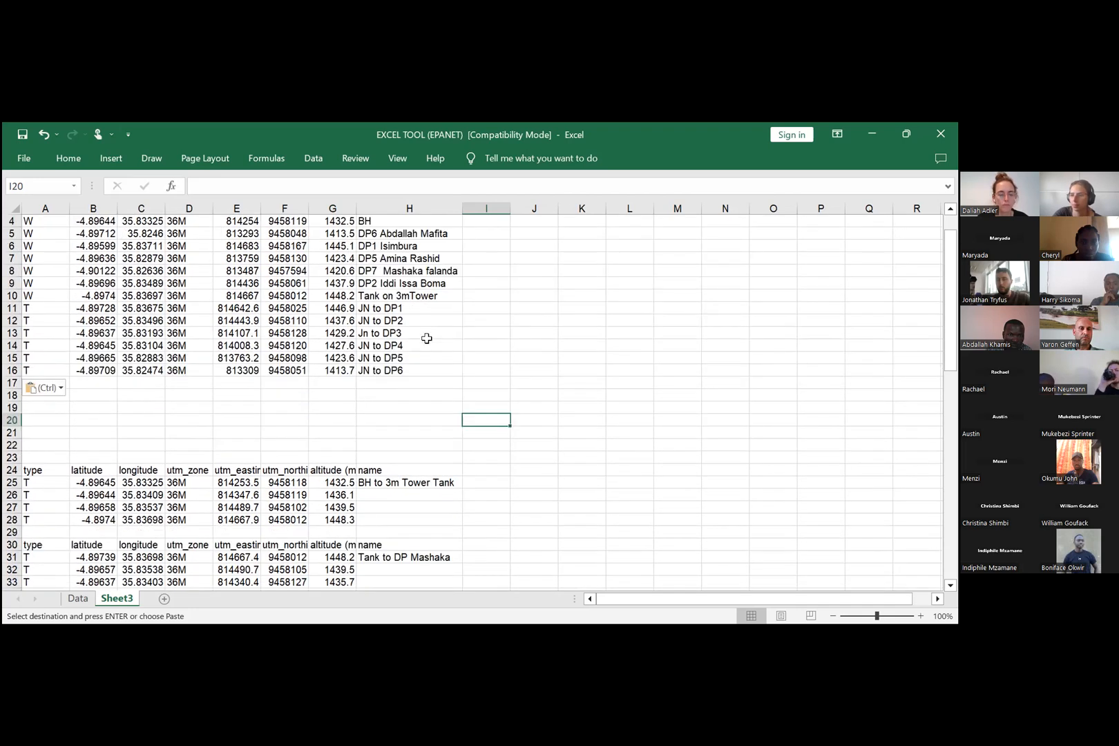
scroll(428, 340, "up", 1)
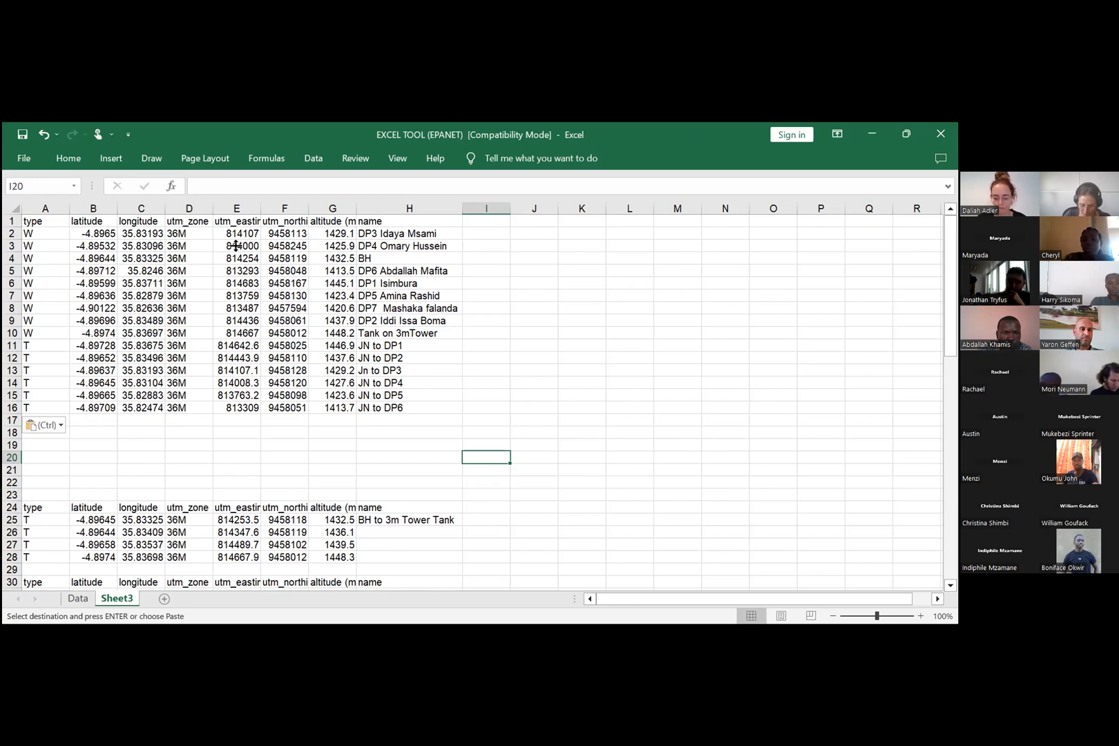
left_click(81, 598)
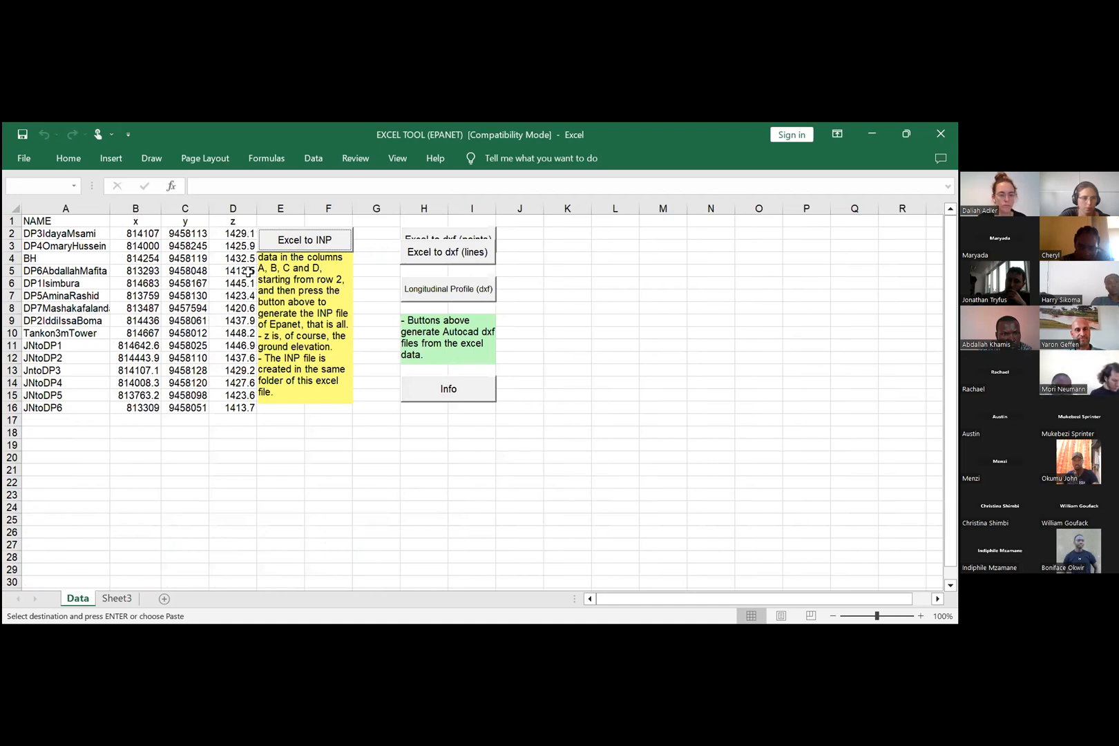
left_click(116, 599)
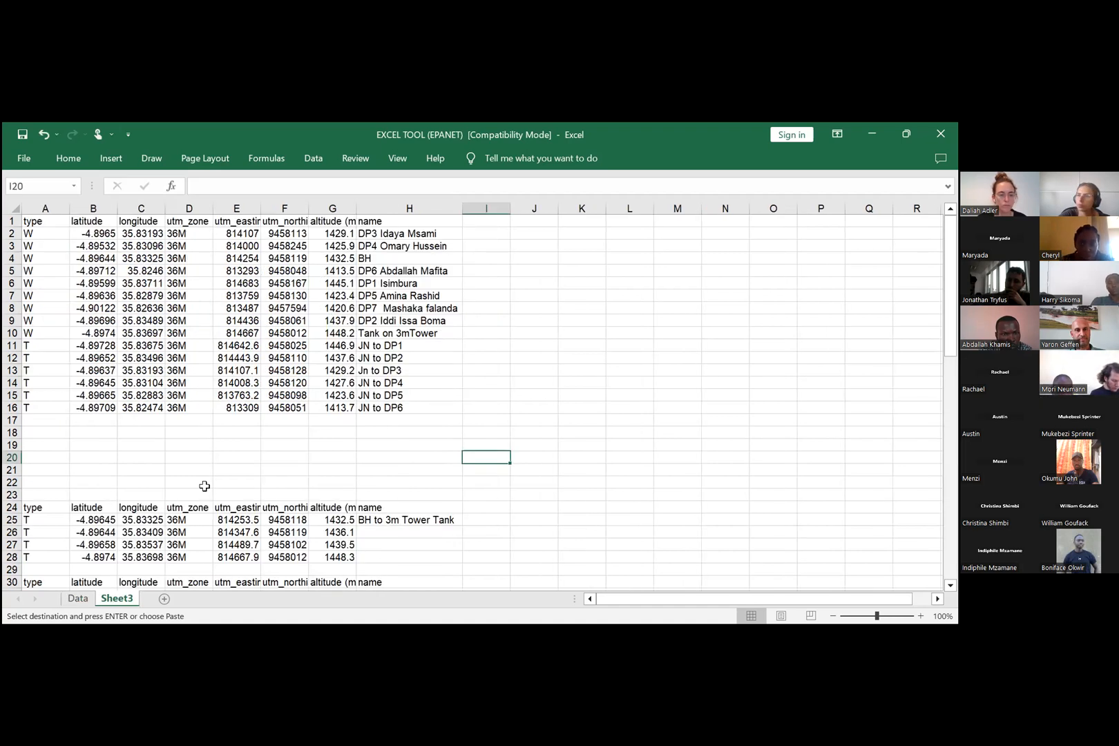
Step: Copy the UTM easting, northing and altitude values E2:G16 from Sheet3 into the x, y and z columns of the Data sheet, starting at B2
left_click_drag(243, 235, 267, 298)
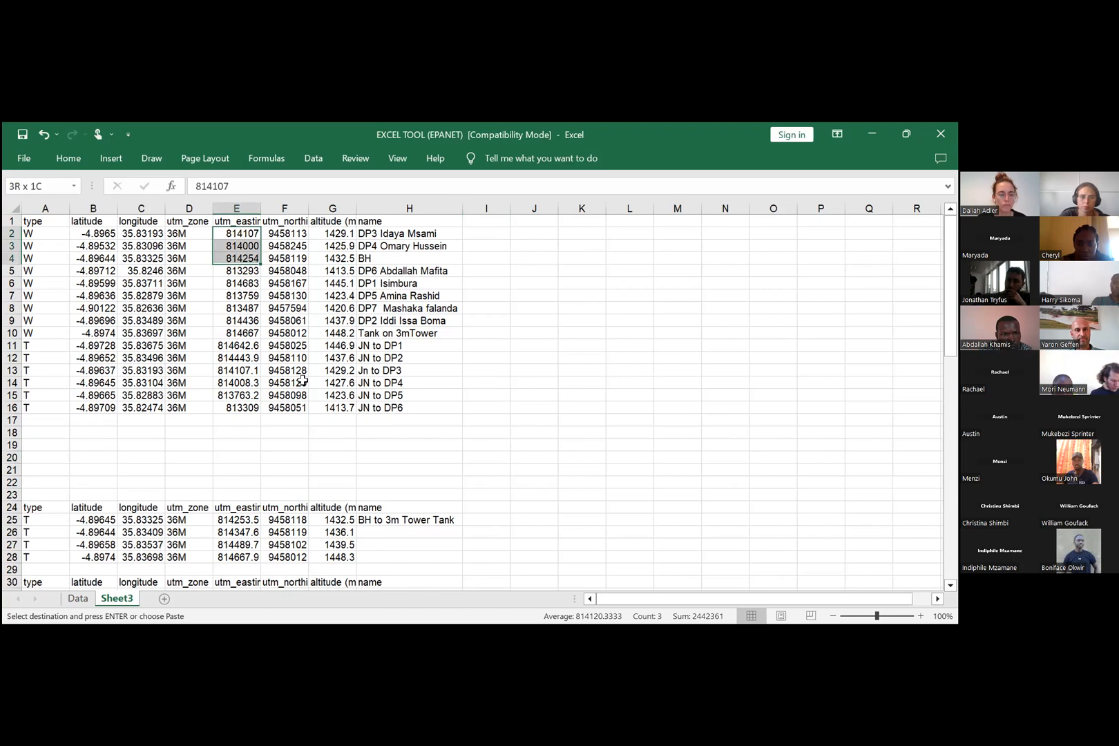
left_click(318, 403, "shift")
right_click(304, 250)
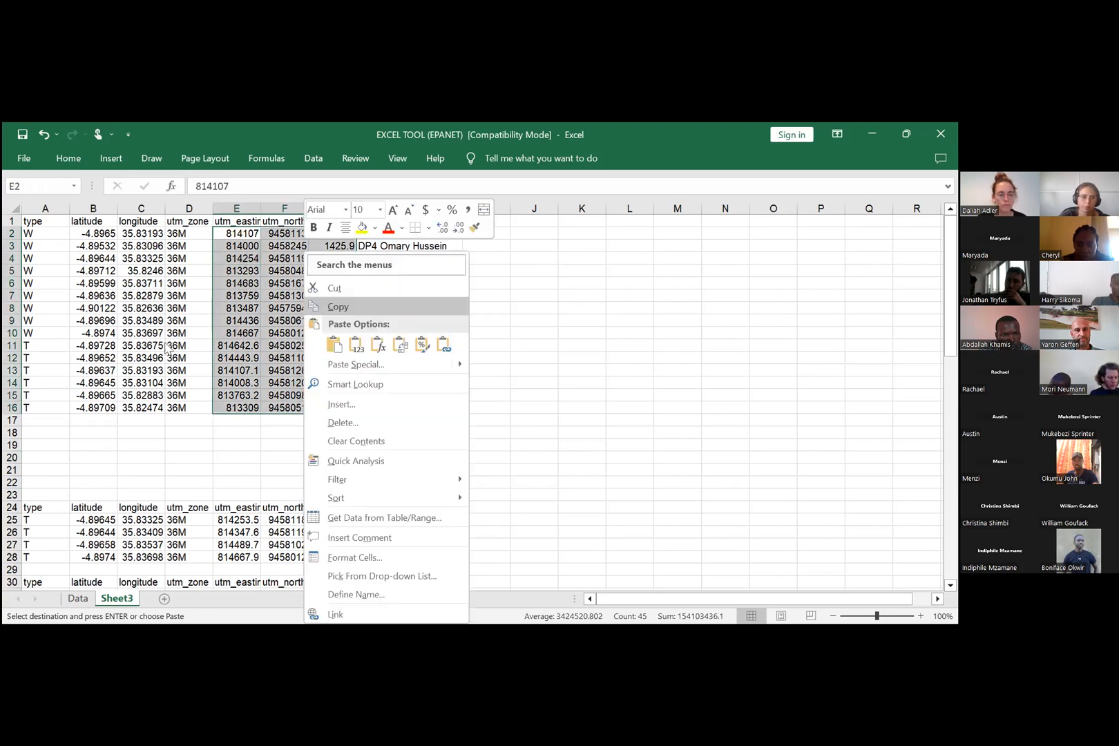
key("ctrl+Page_Up")
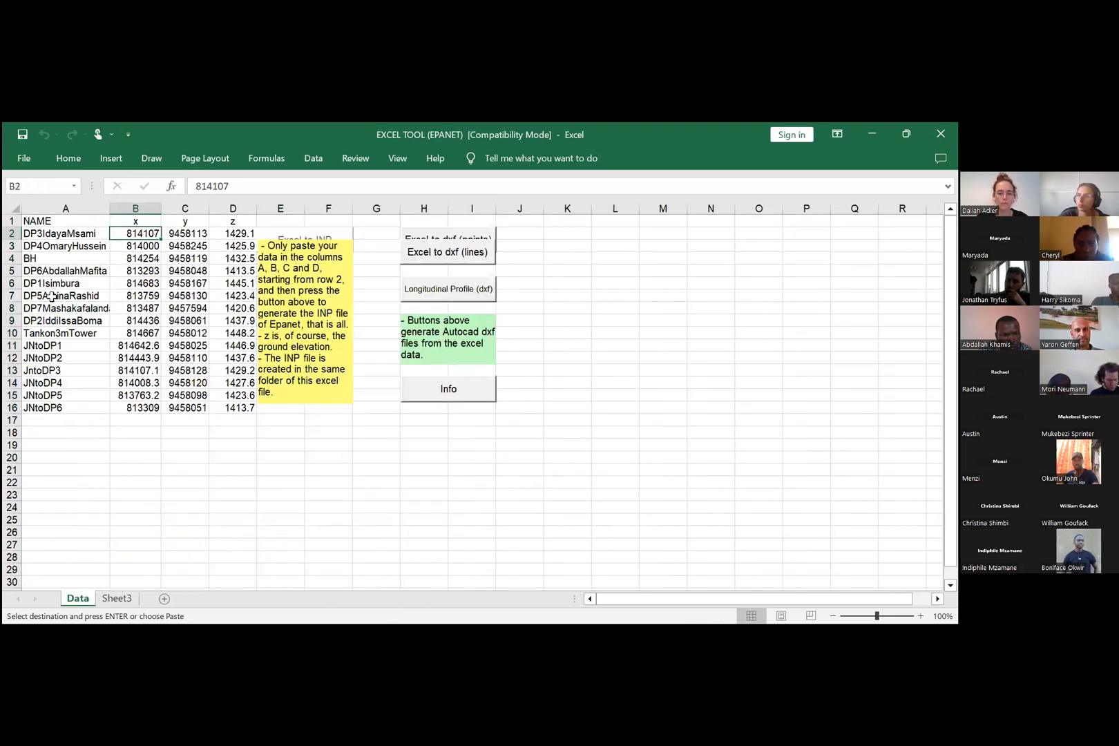
key("ctrl+v")
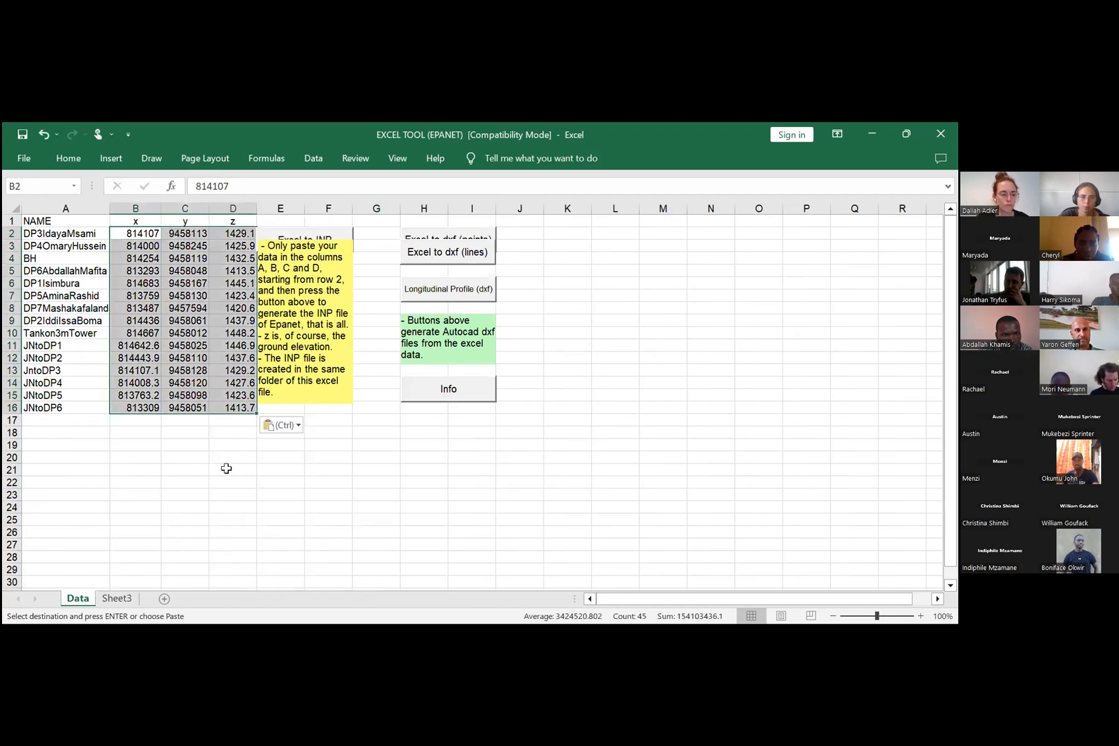
left_click(228, 468)
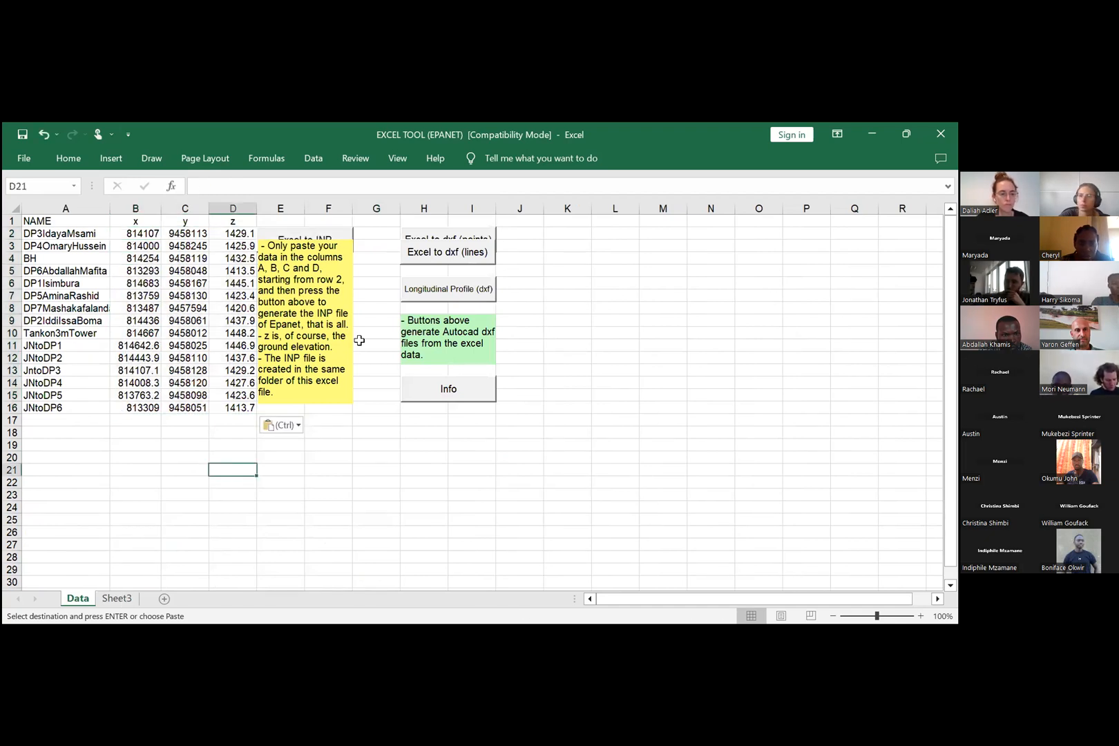
Step: Copy the point names H2:H16 from Sheet3 into the NAME column of the Data sheet, starting at A2
key("ctrl+Page_Down")
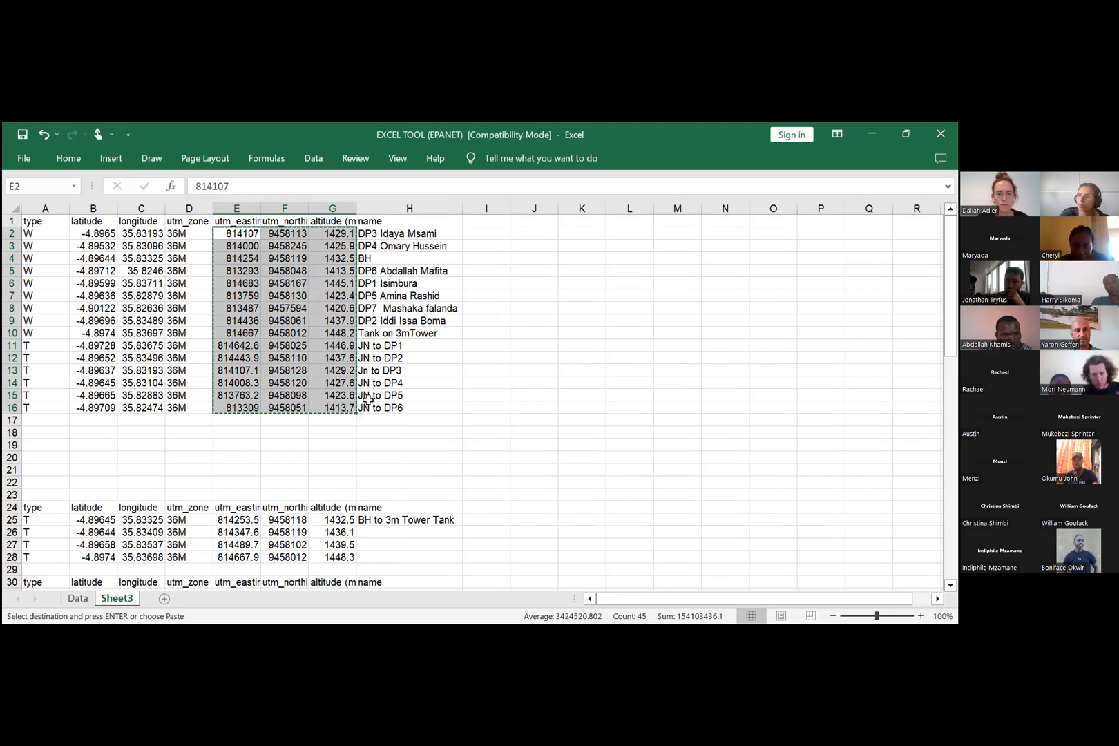
left_click_drag(414, 234, 415, 407)
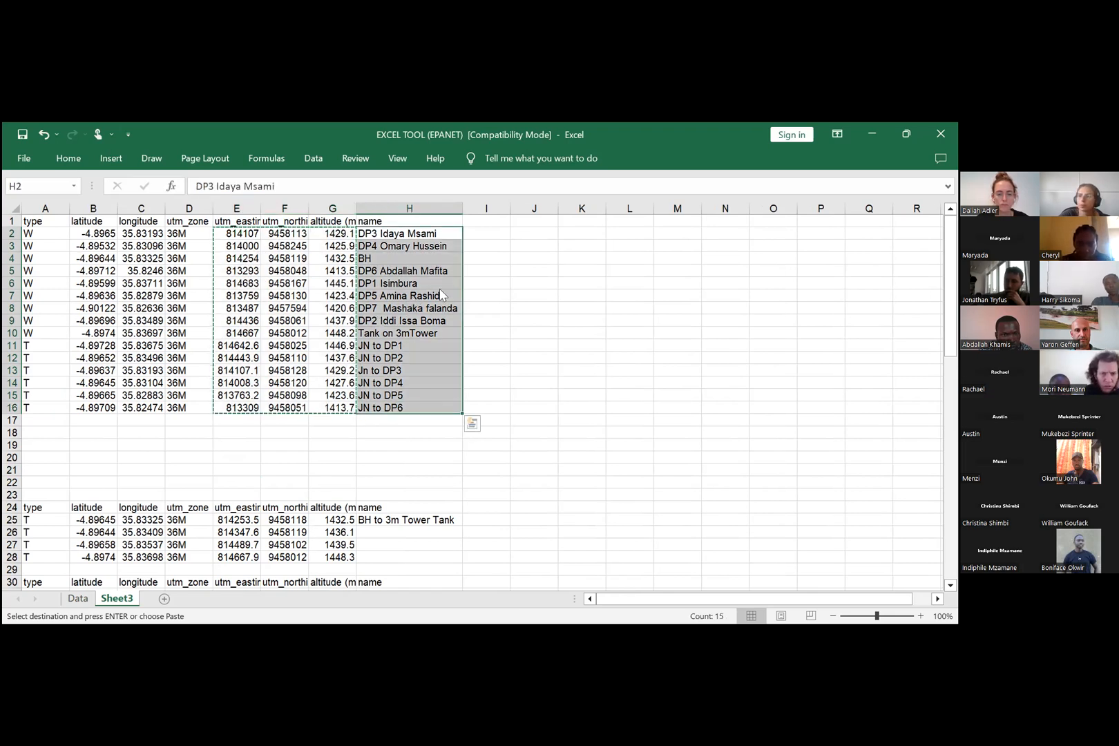
right_click(413, 234)
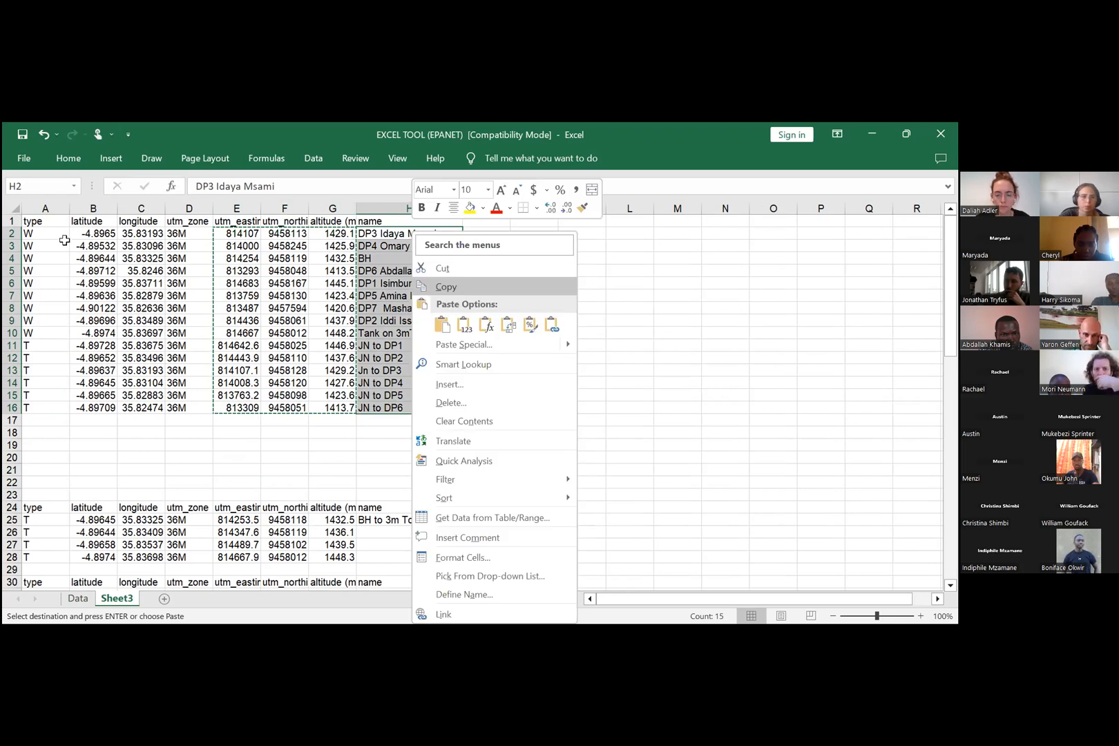
left_click(446, 287)
left_click(78, 598)
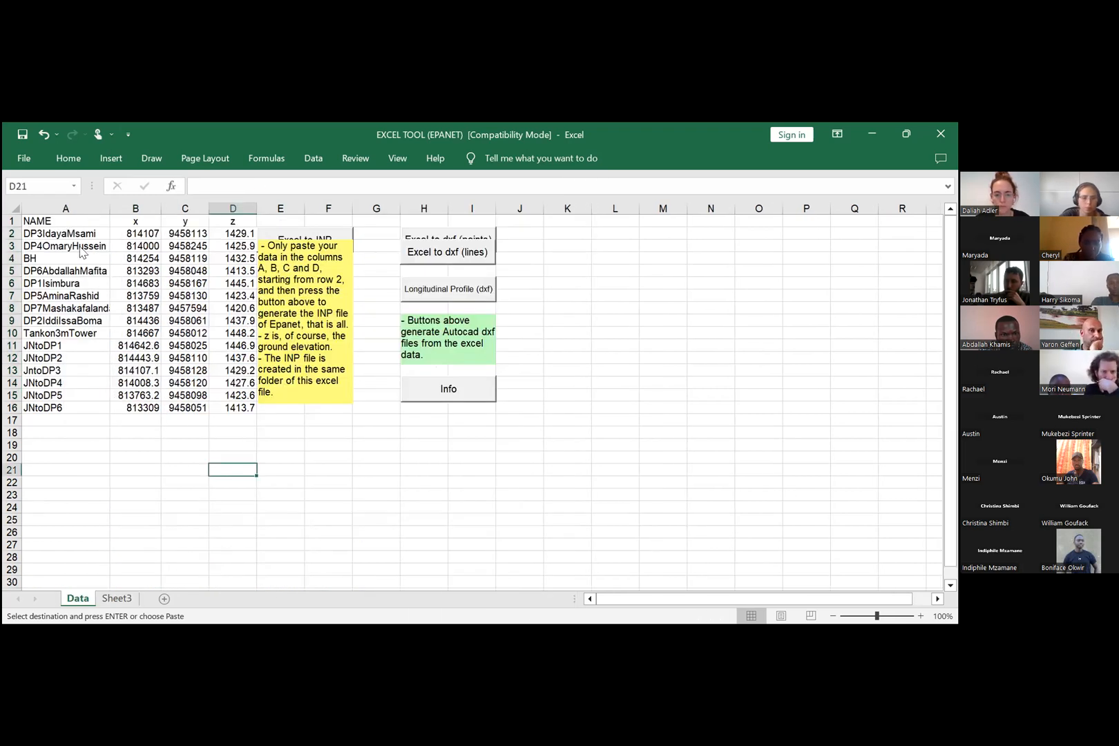
left_click(78, 235)
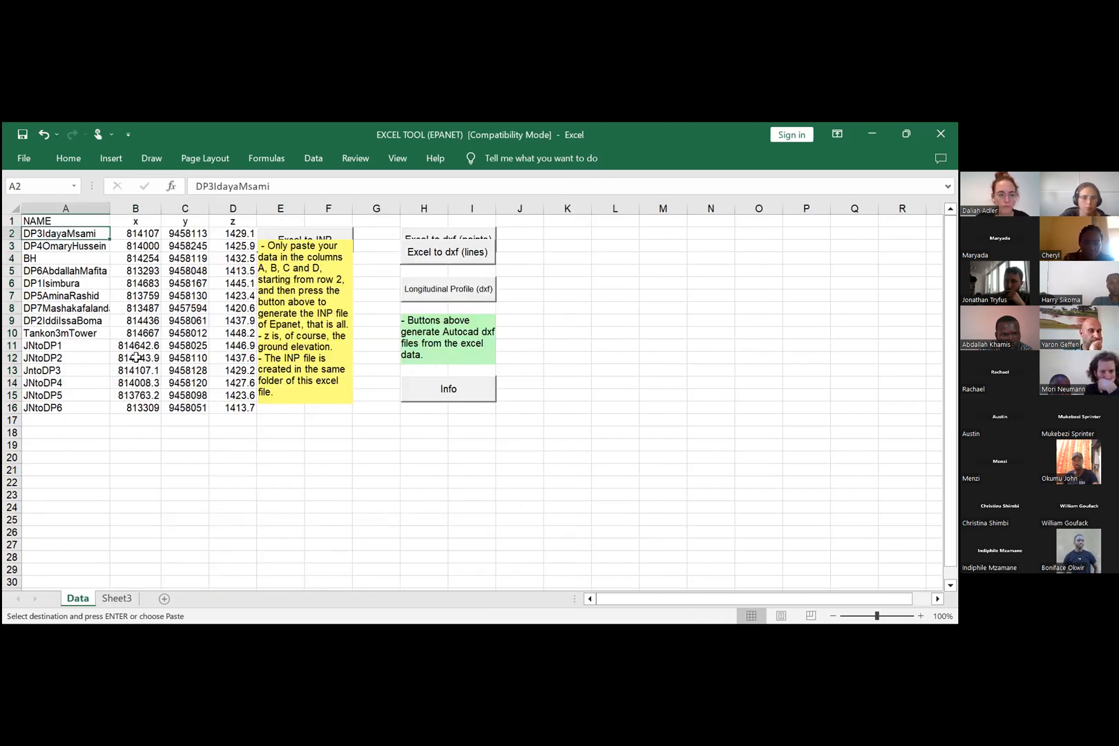
key("ctrl+v")
left_click(656, 373)
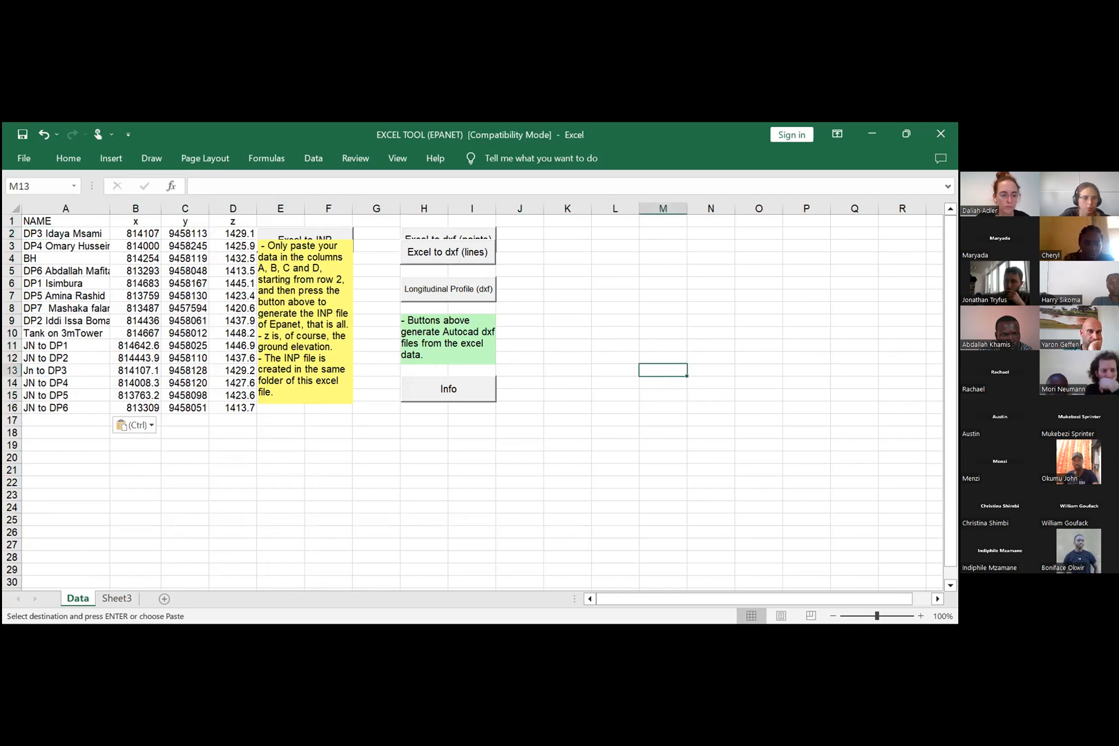
left_click(591, 268)
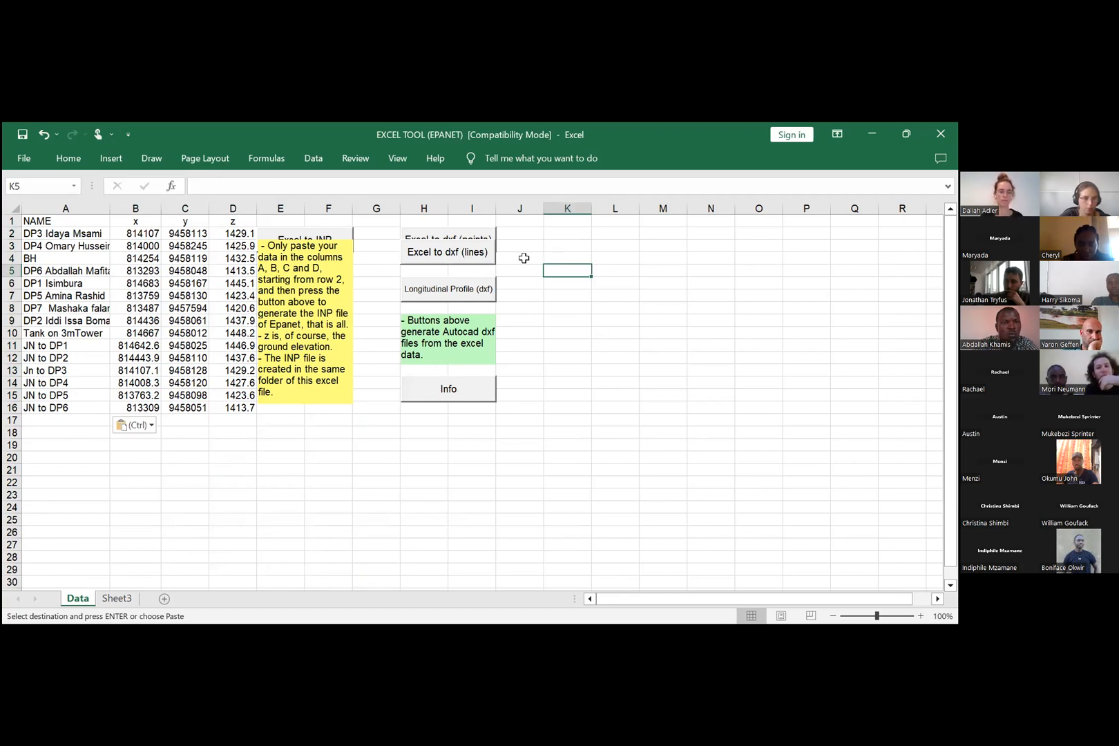
key("Up")
key("Up")
key("Up")
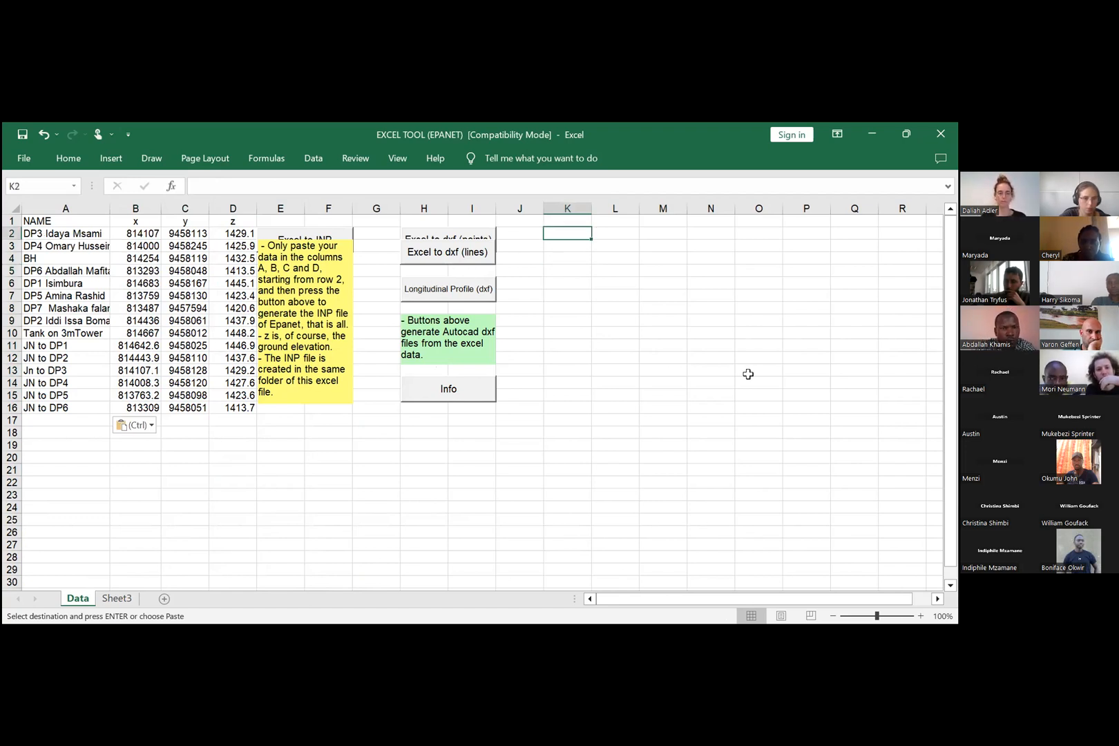
scroll(352, 255, "down", 3)
scroll(352, 255, "up", 3)
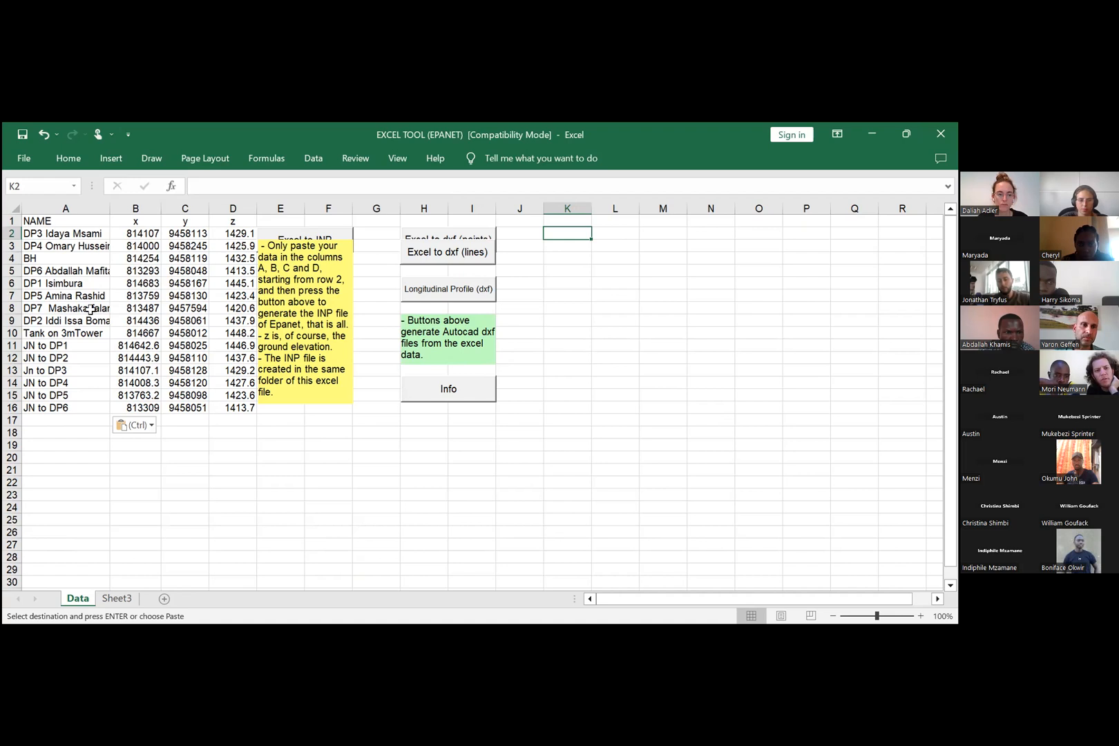
Step: Replace all double spaces in the NAME column of the Data sheet with nothing
left_click(72, 209)
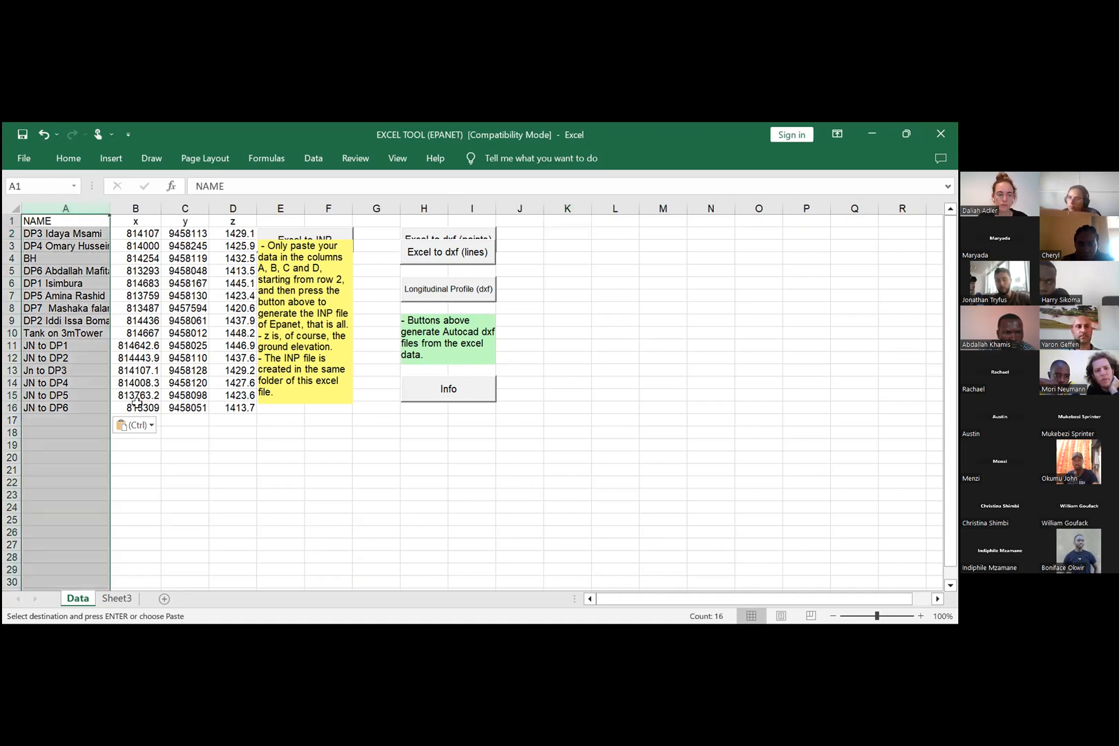
left_click(69, 158)
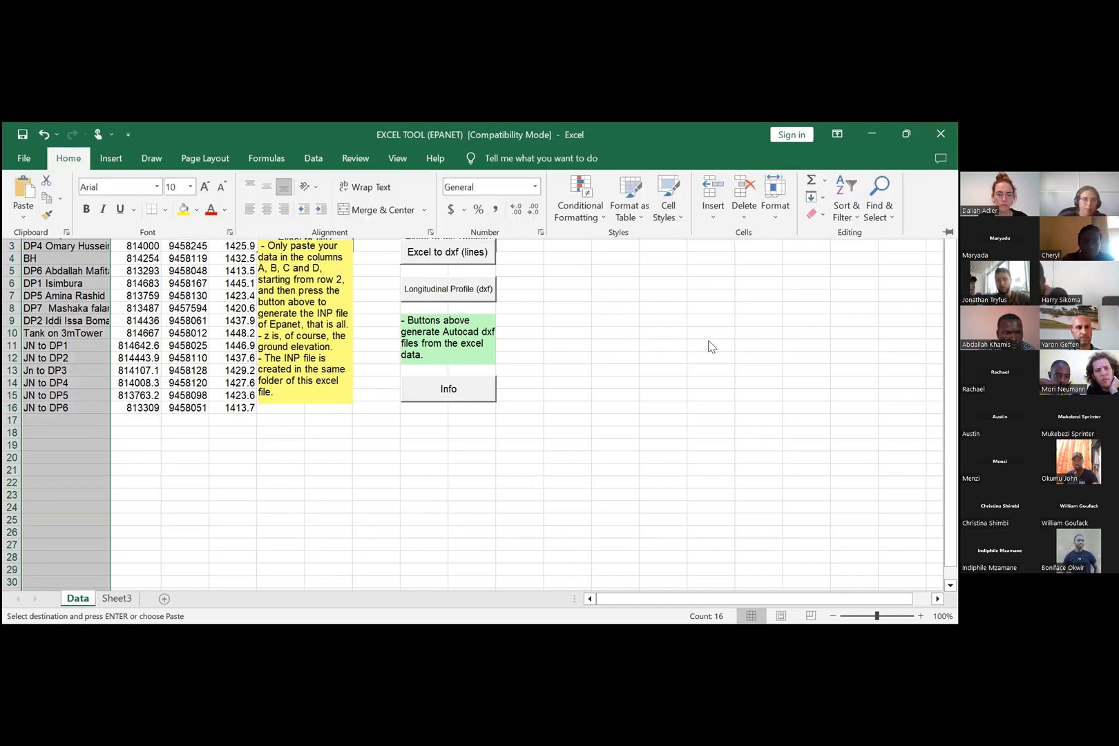
left_click(877, 209)
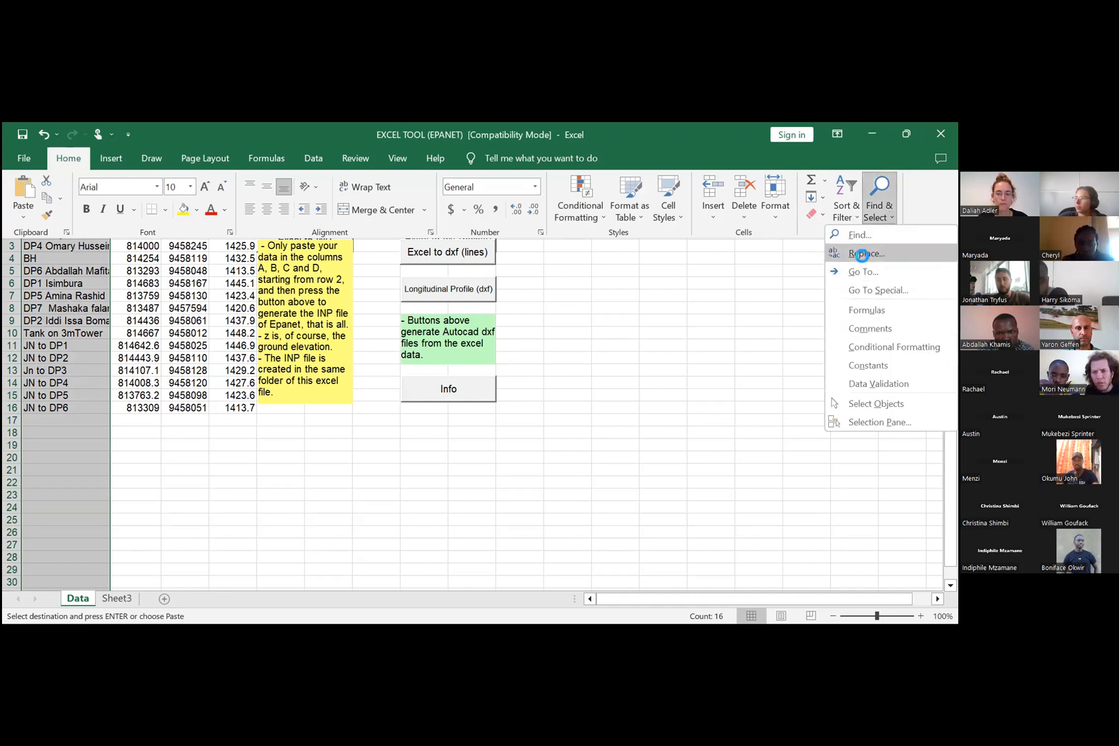
left_click(862, 254)
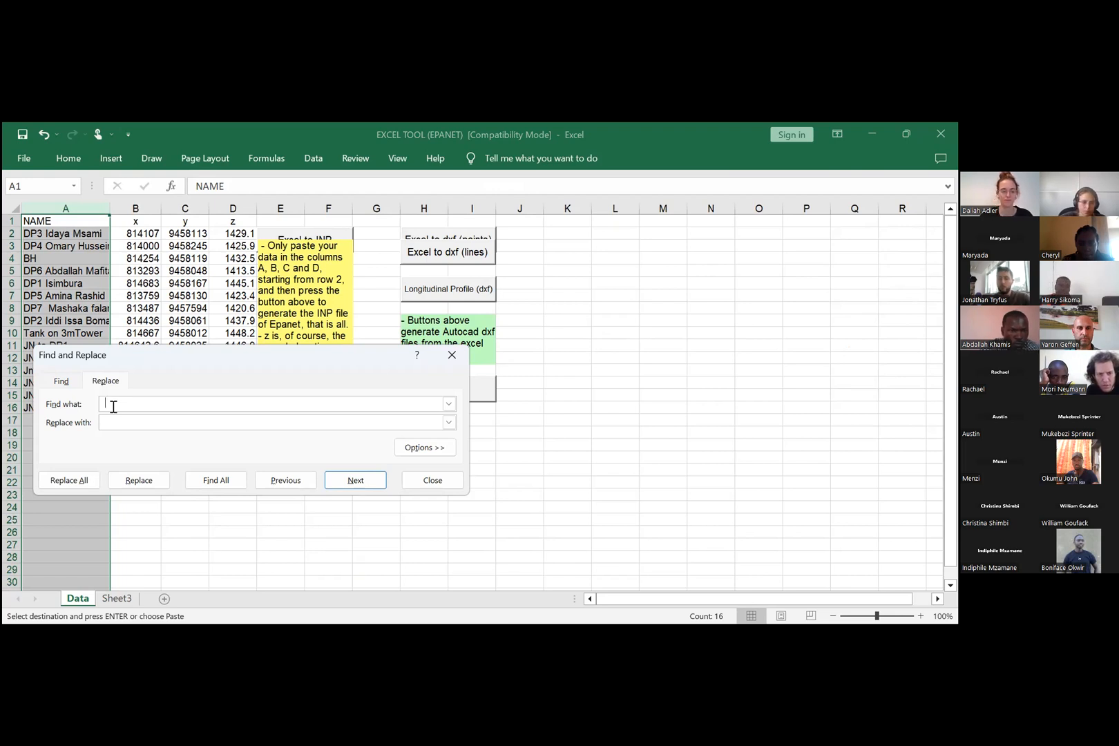
left_click(107, 422)
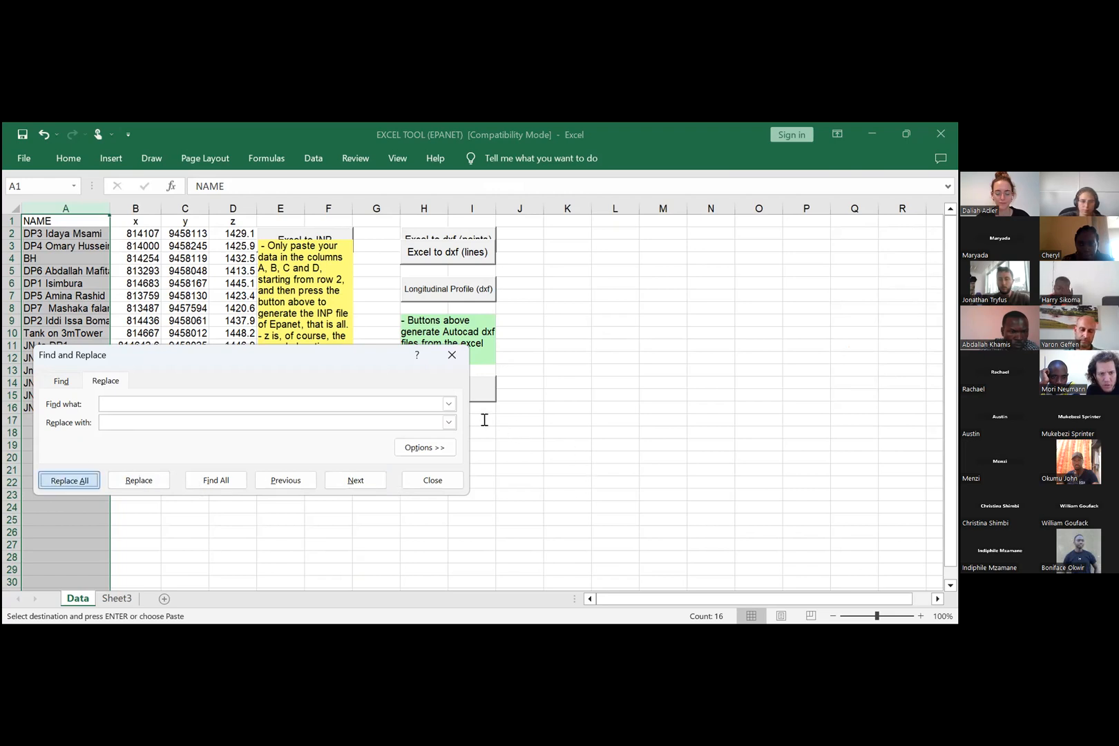
key("Return")
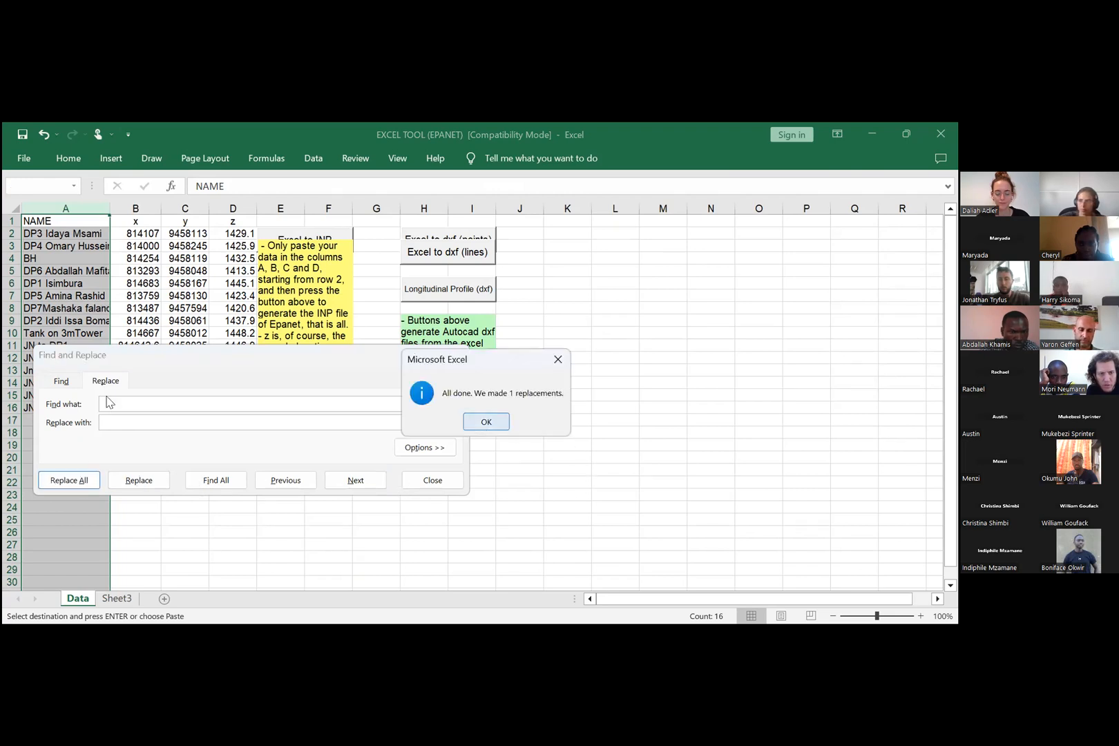
key("Return")
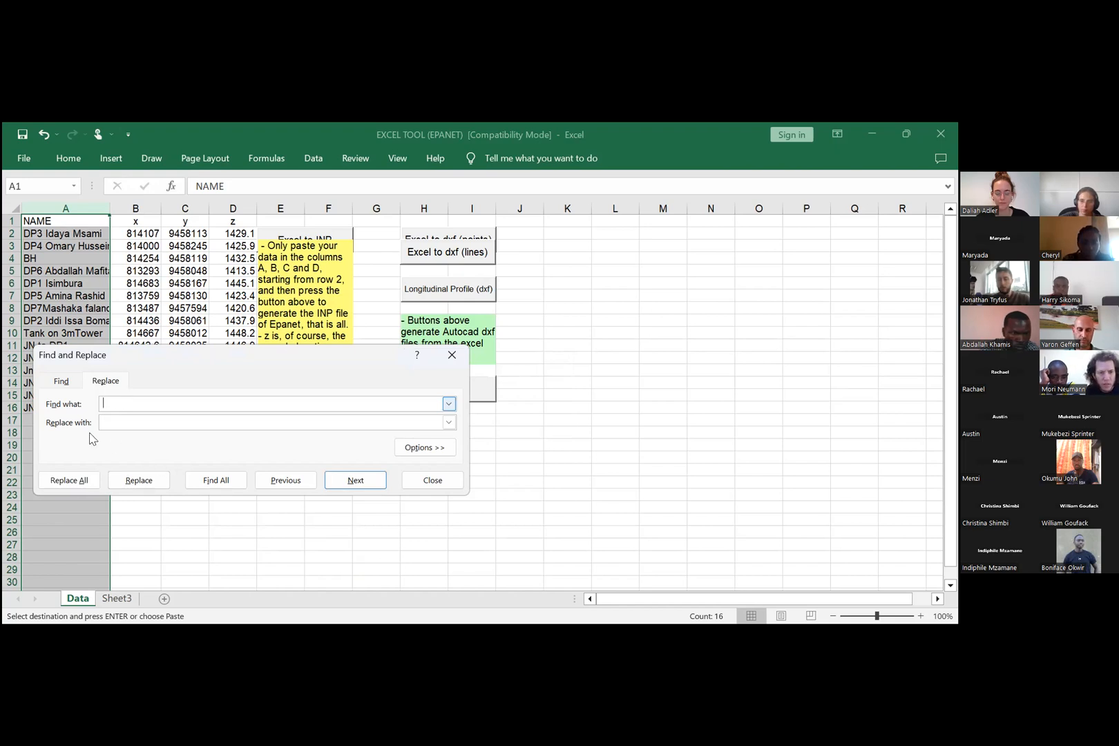
Step: Replace all remaining single spaces in the NAME column with nothing and close Find and Replace
left_click(107, 424)
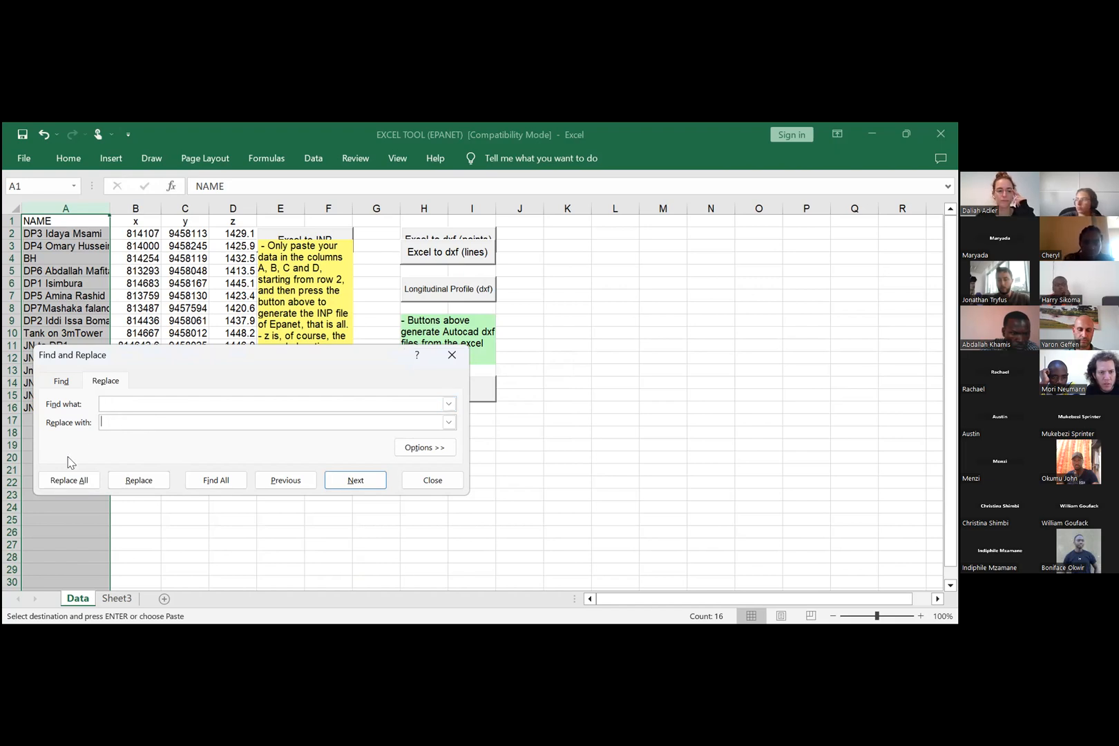
left_click(64, 479)
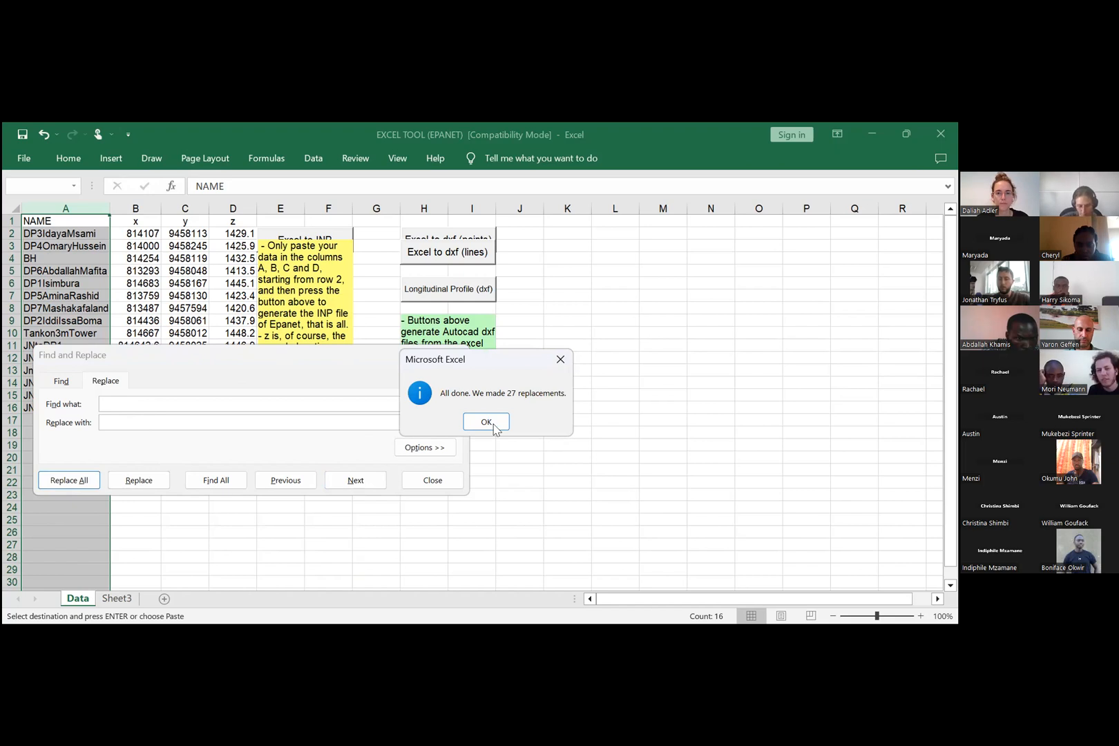
key("Return")
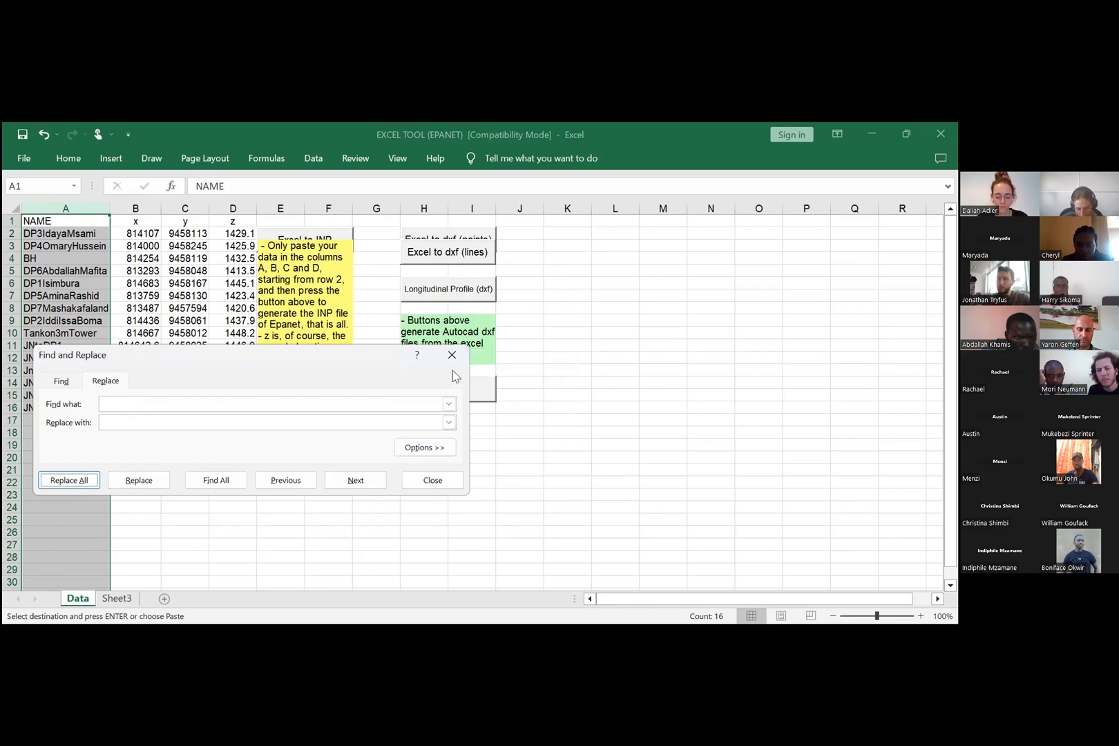
key("Escape")
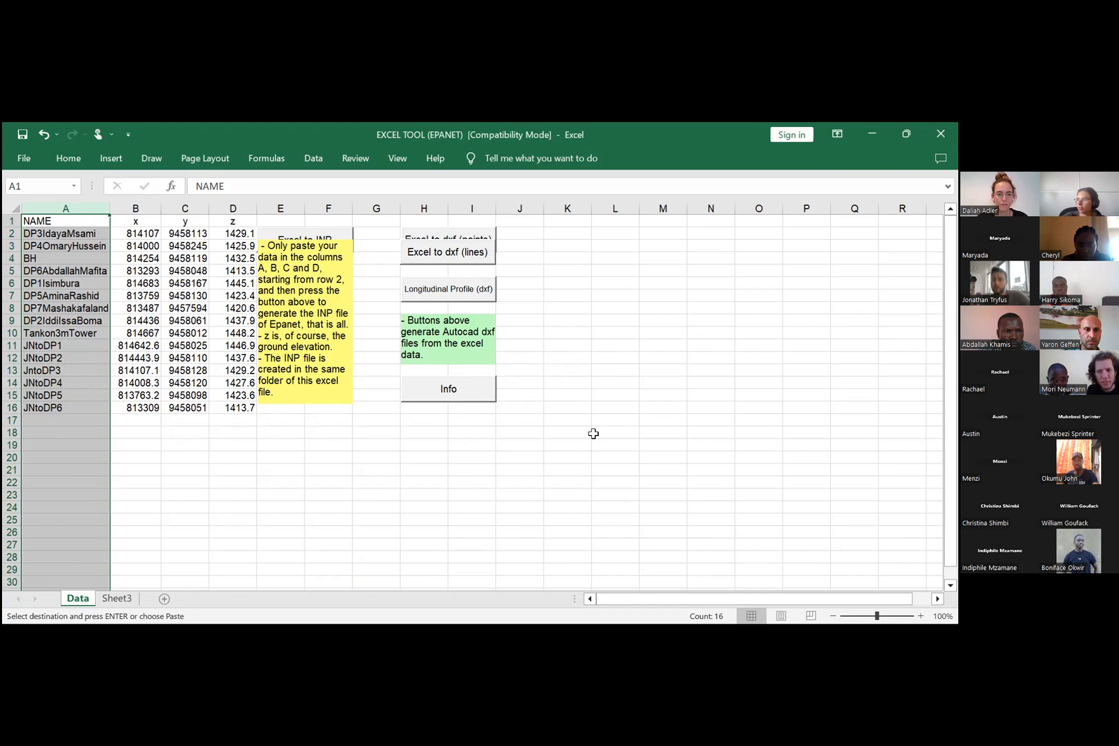
Step: Generate the EPANET INP file from the points on the Data sheet, running the Excel to INP conversion twice
scroll(593, 433, "down", 2)
scroll(593, 433, "up", 2)
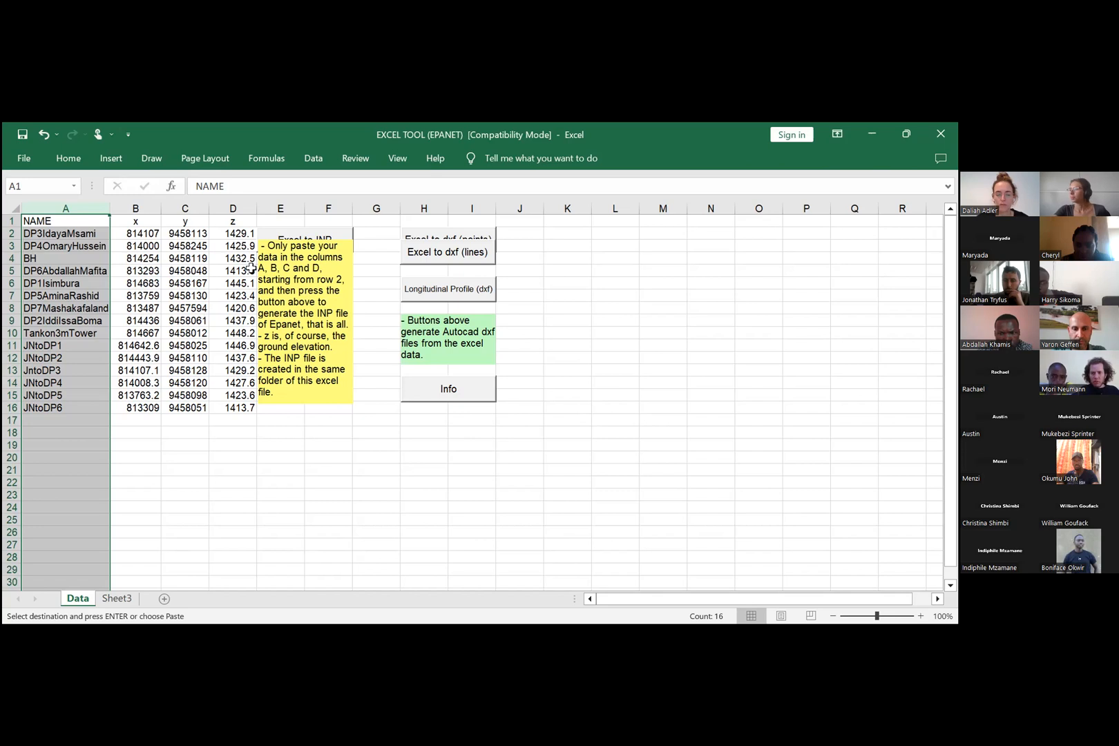
left_click(362, 258)
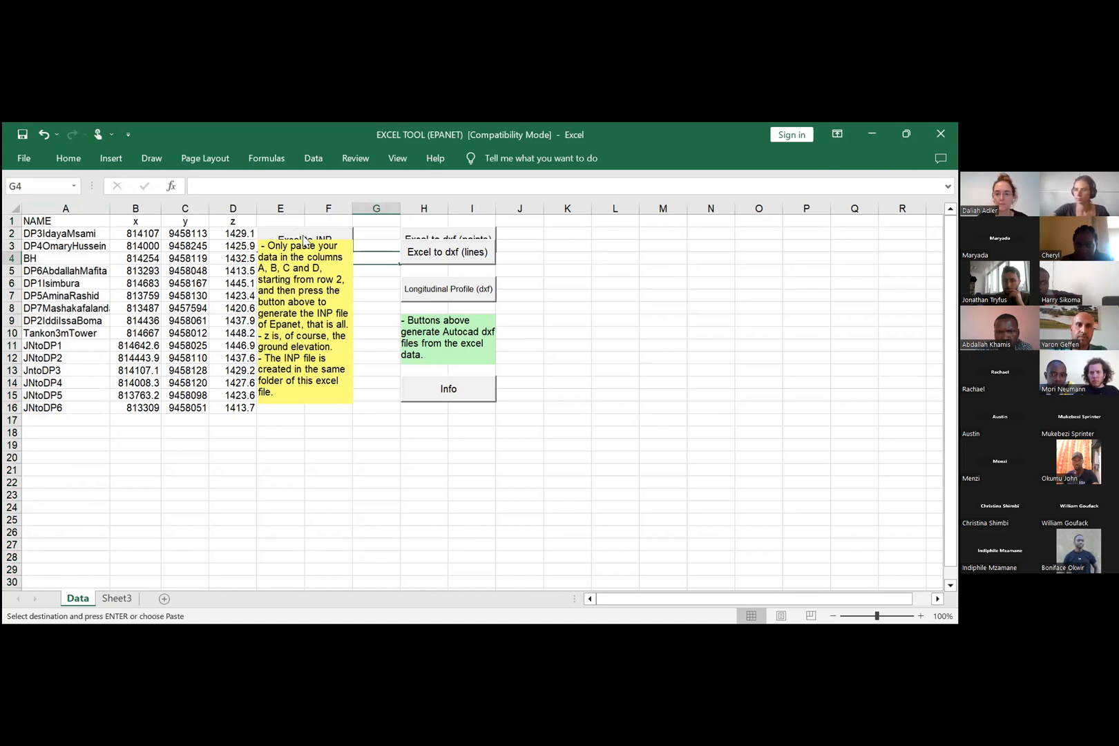
left_click(304, 241)
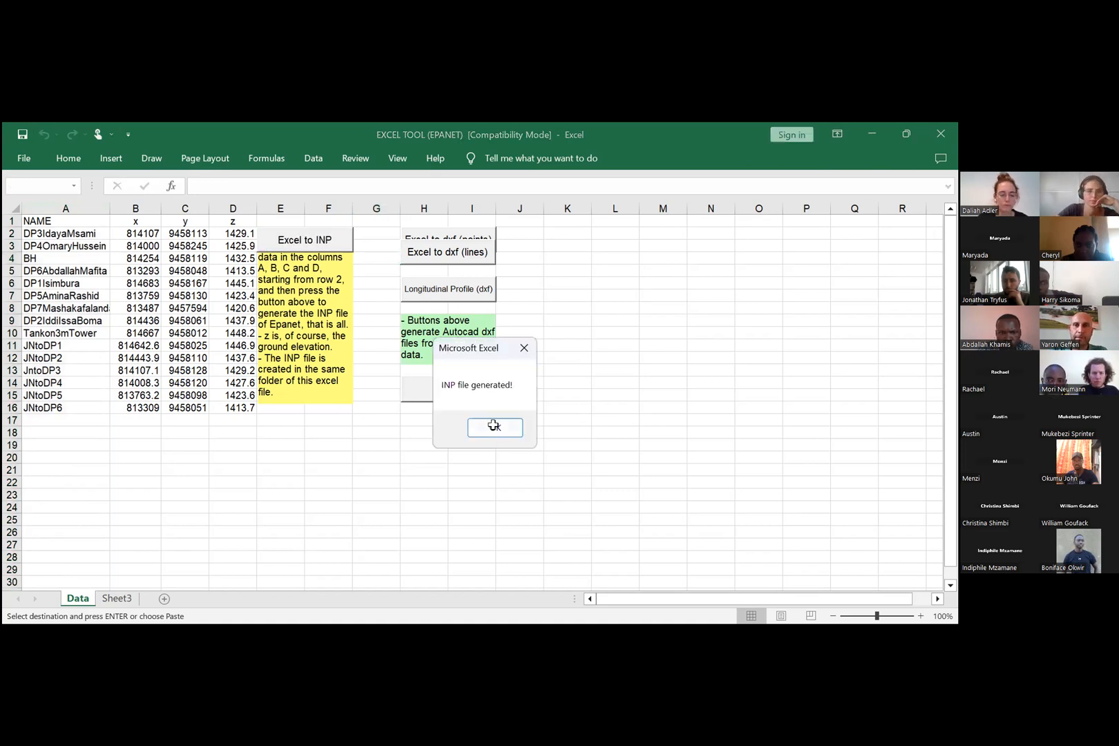
key("Return")
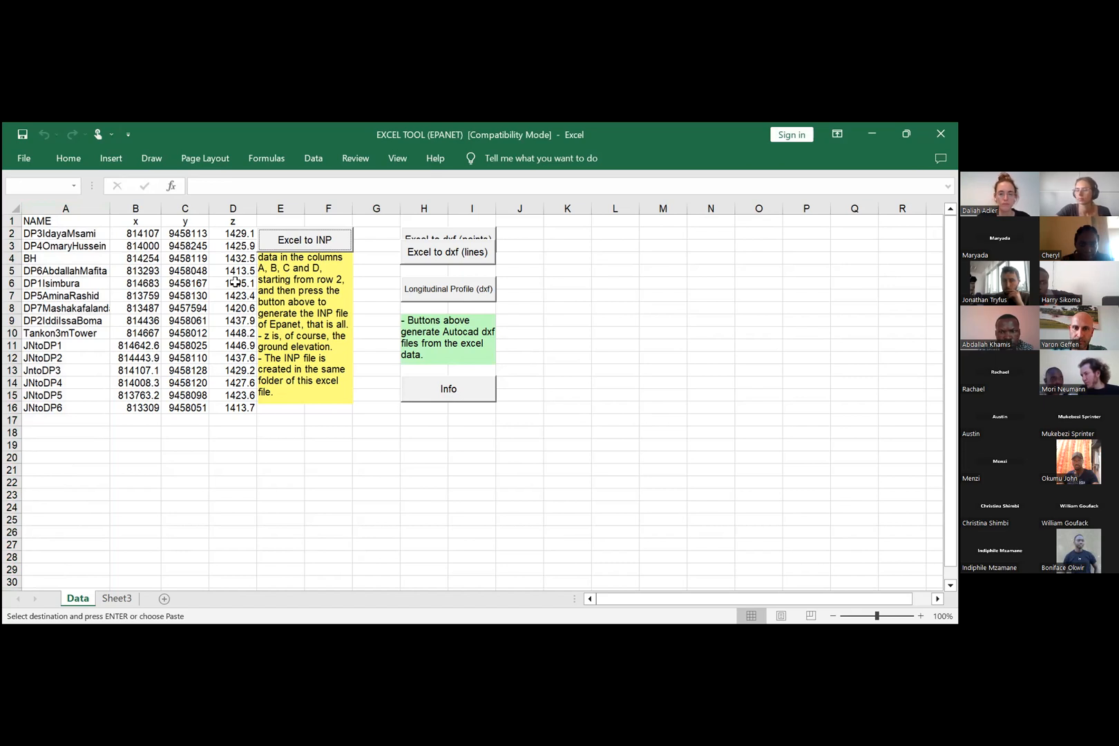
left_click(329, 247)
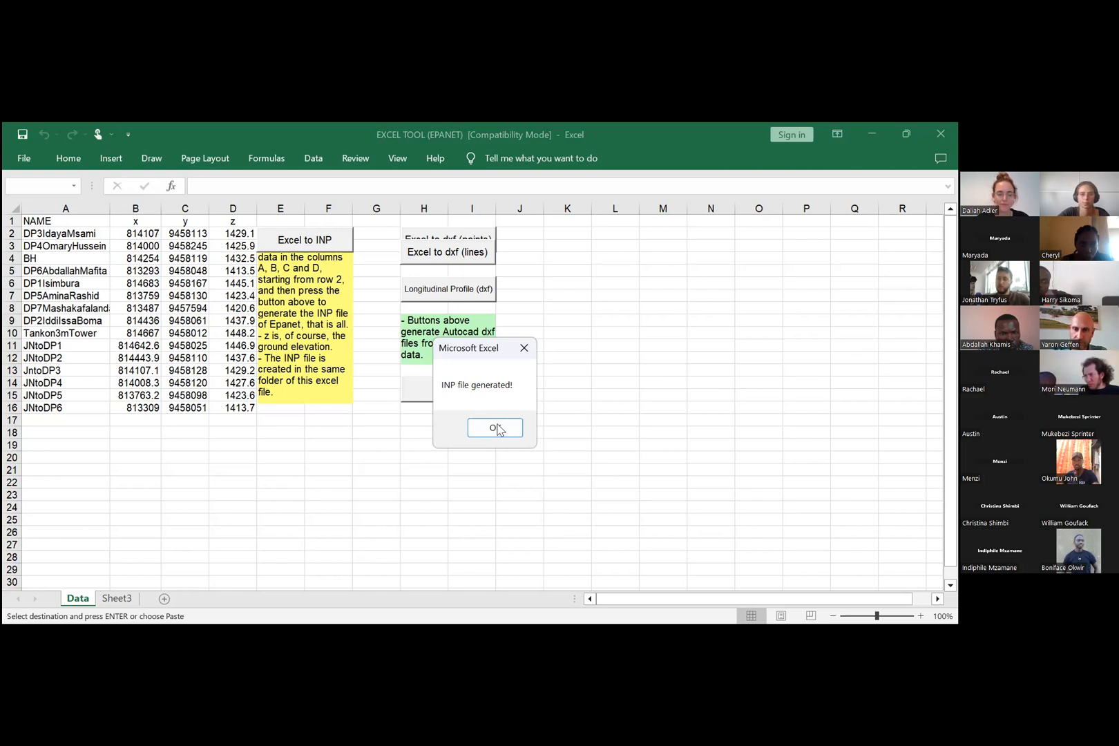
key("Return")
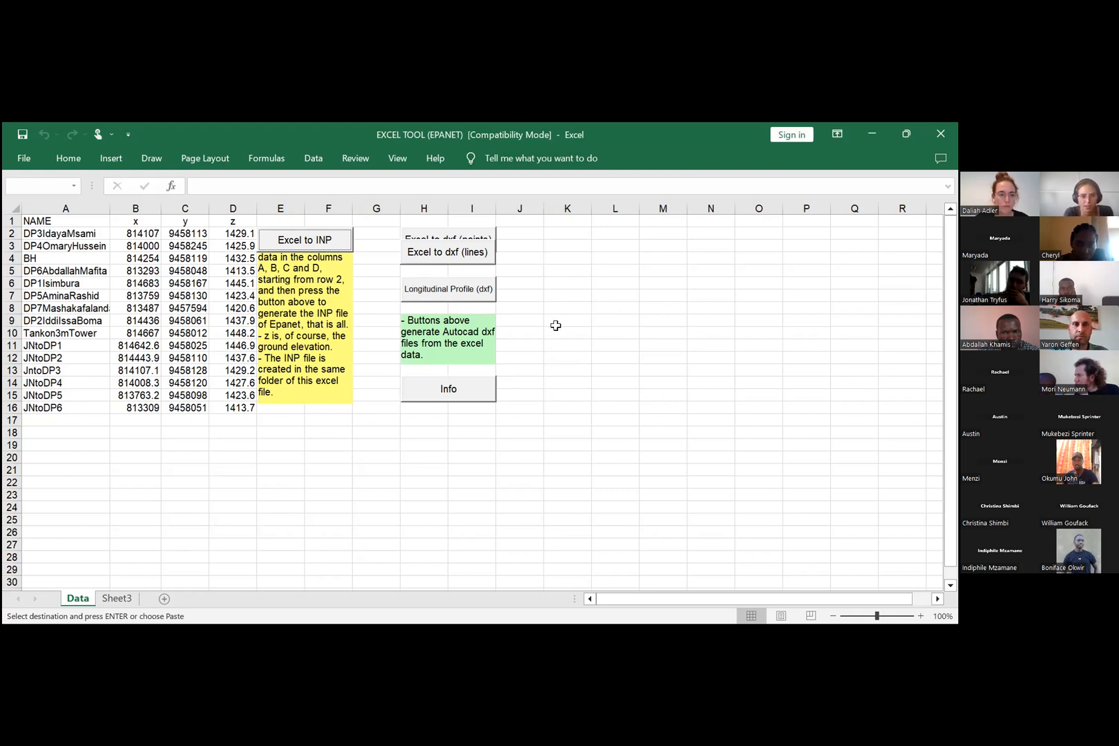
Step: Leave the INP conversion and switch from the Excel workbook to another open window
left_click(570, 305)
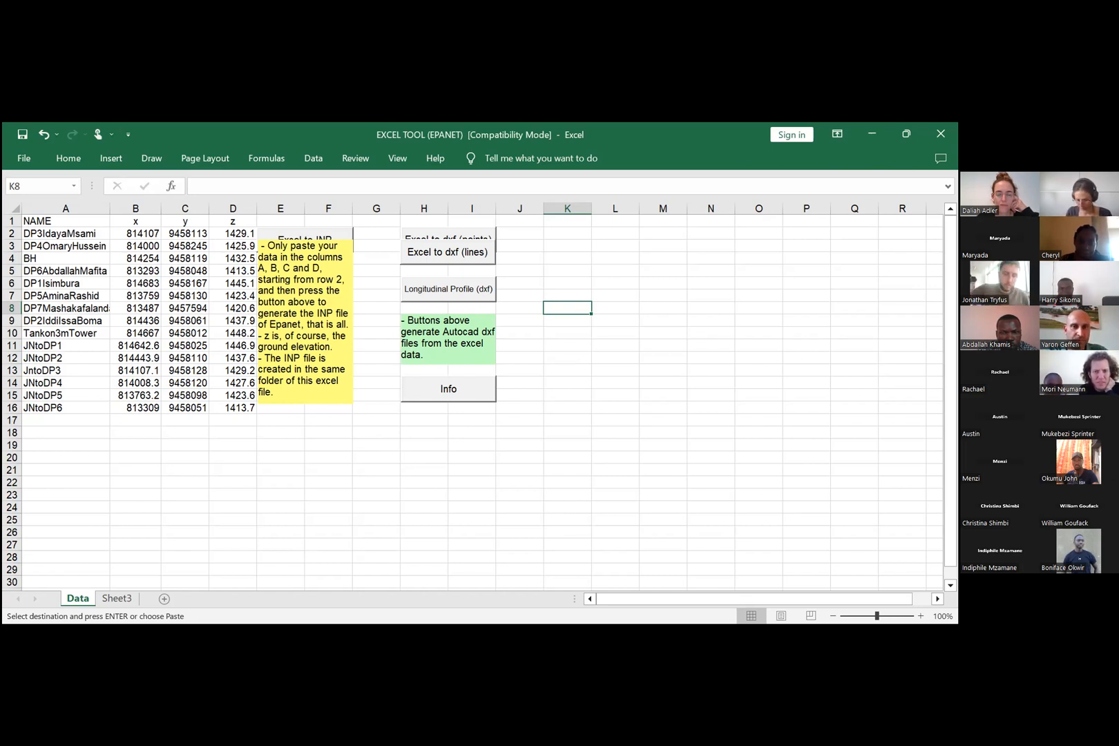
key("alt+Tab")
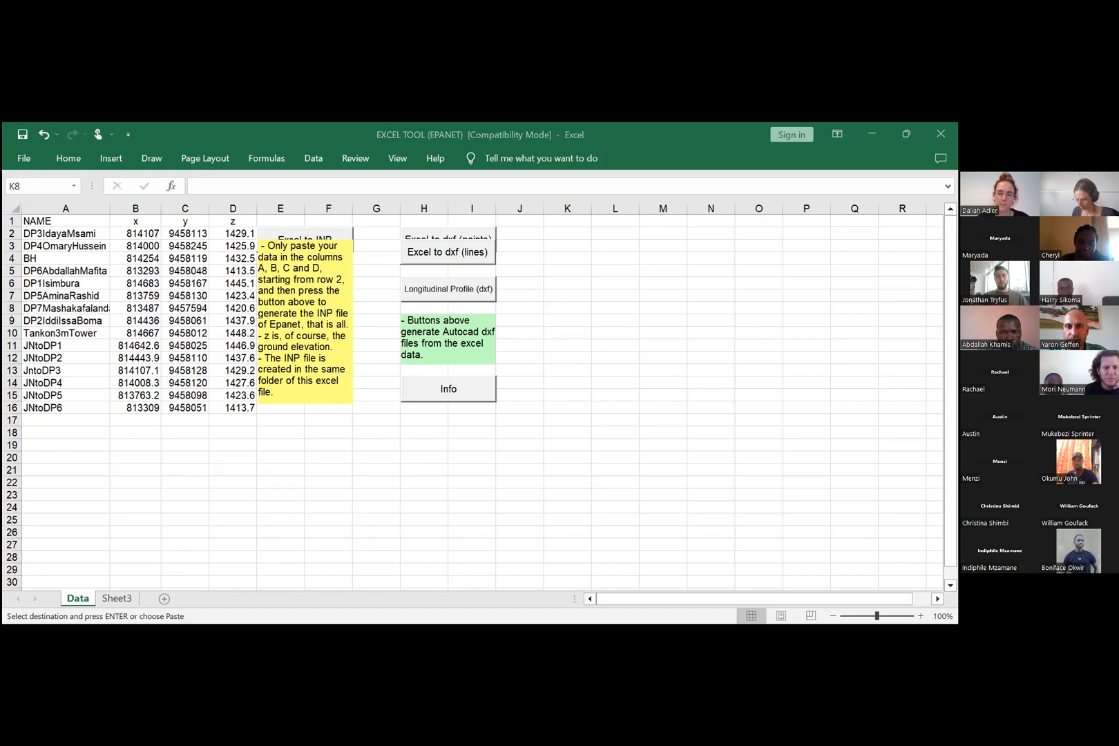
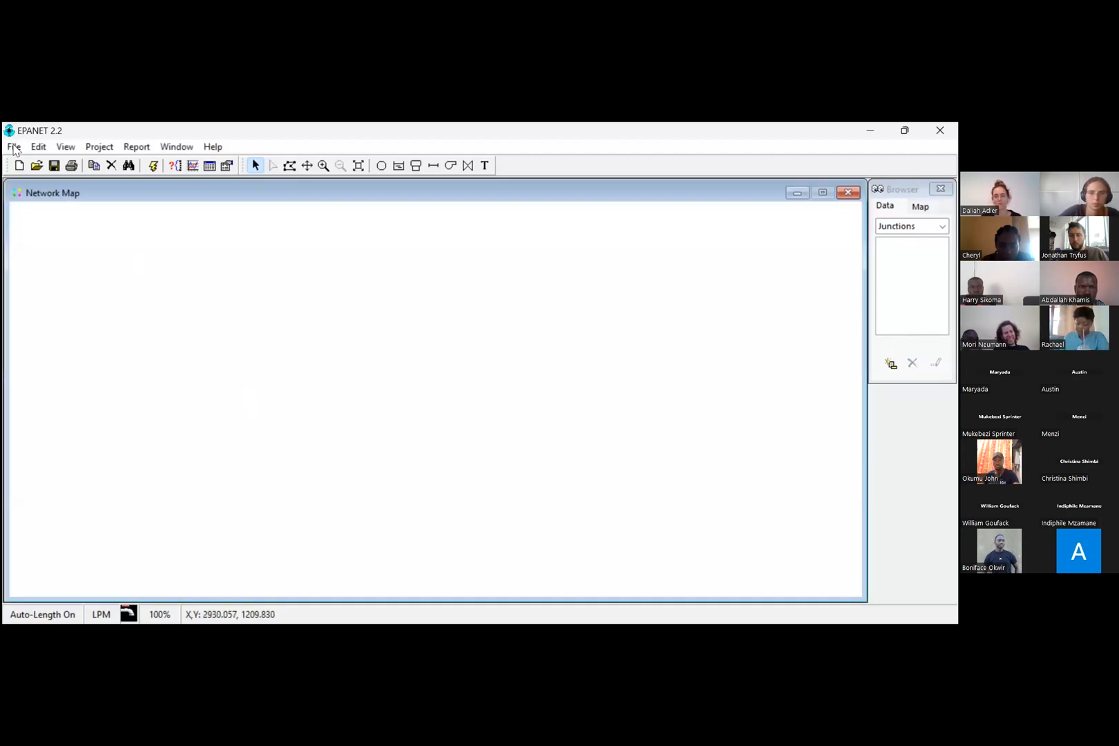
Step: Bring up the dialog for opening a project and limit the listed files to Input file (*.INP)
left_click(13, 147)
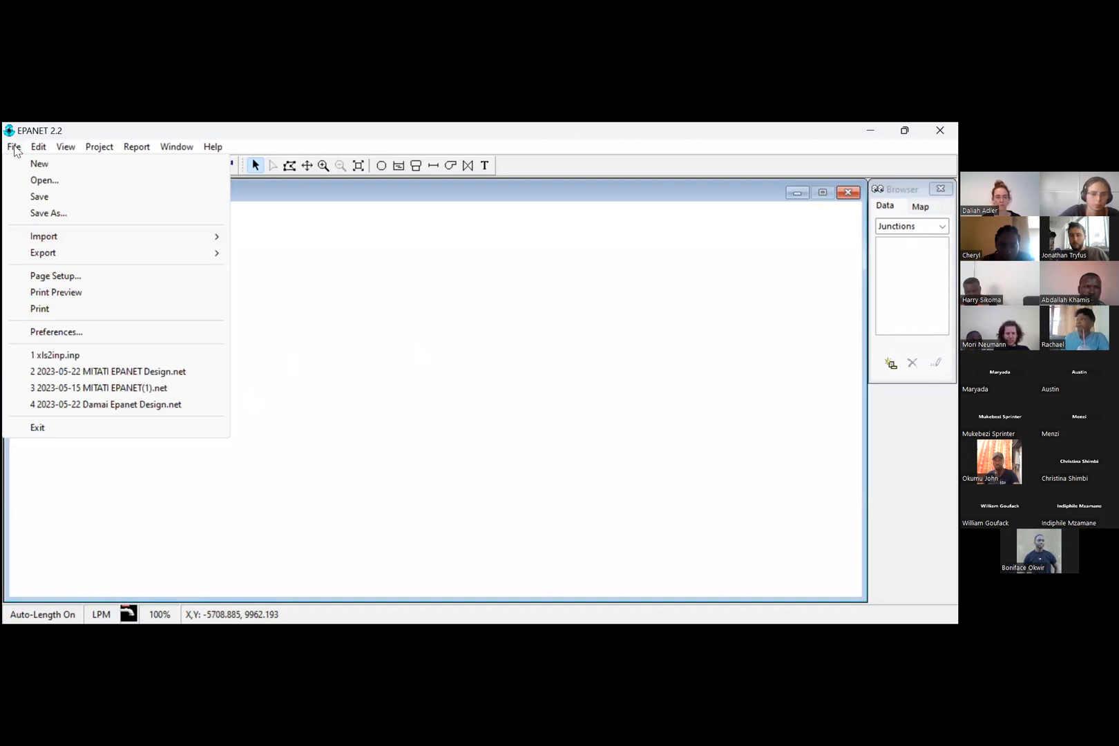
key("Right")
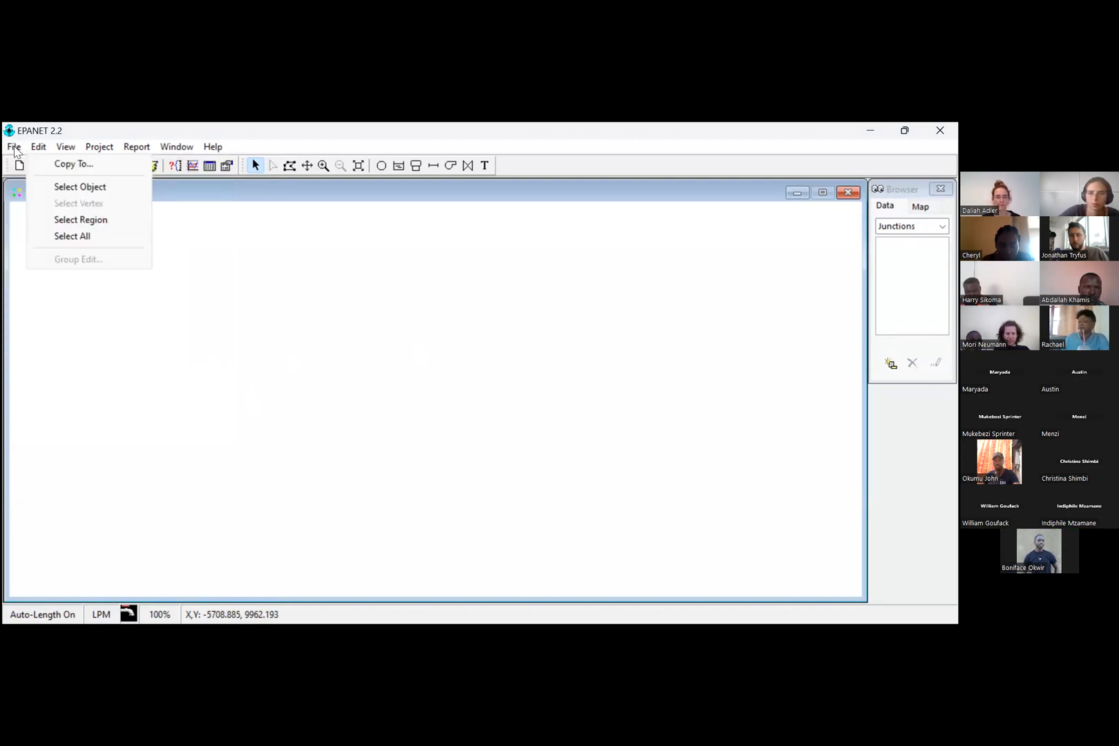
mouse_move(16, 149)
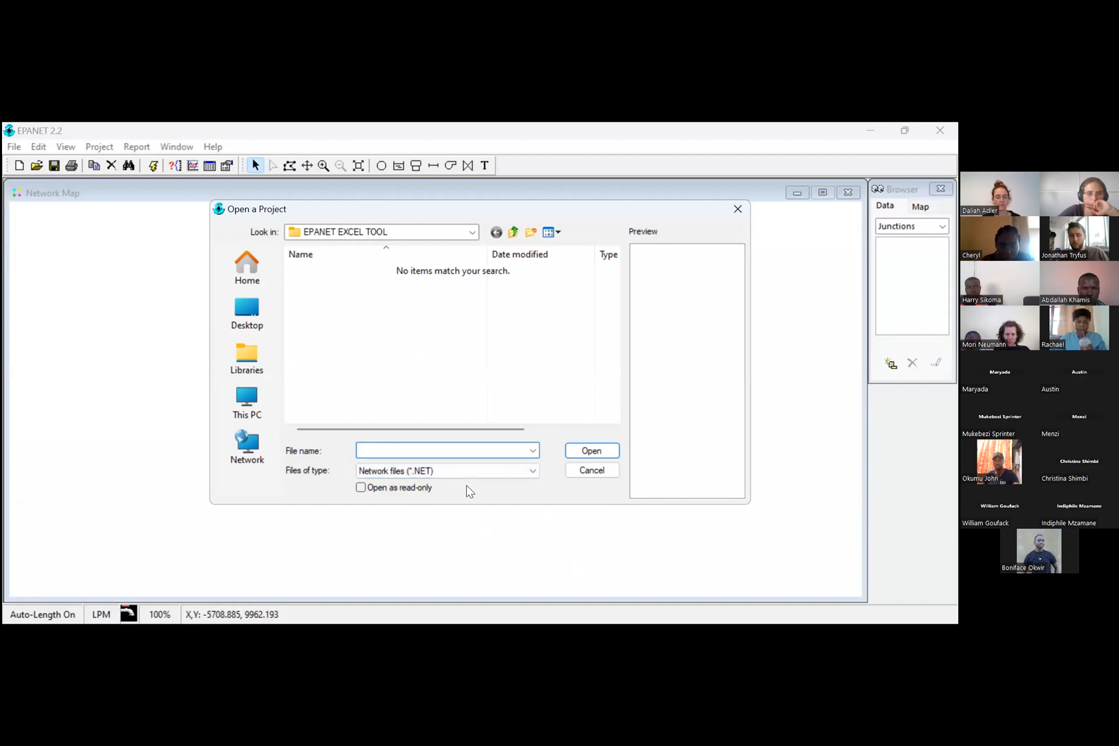
left_click(535, 472)
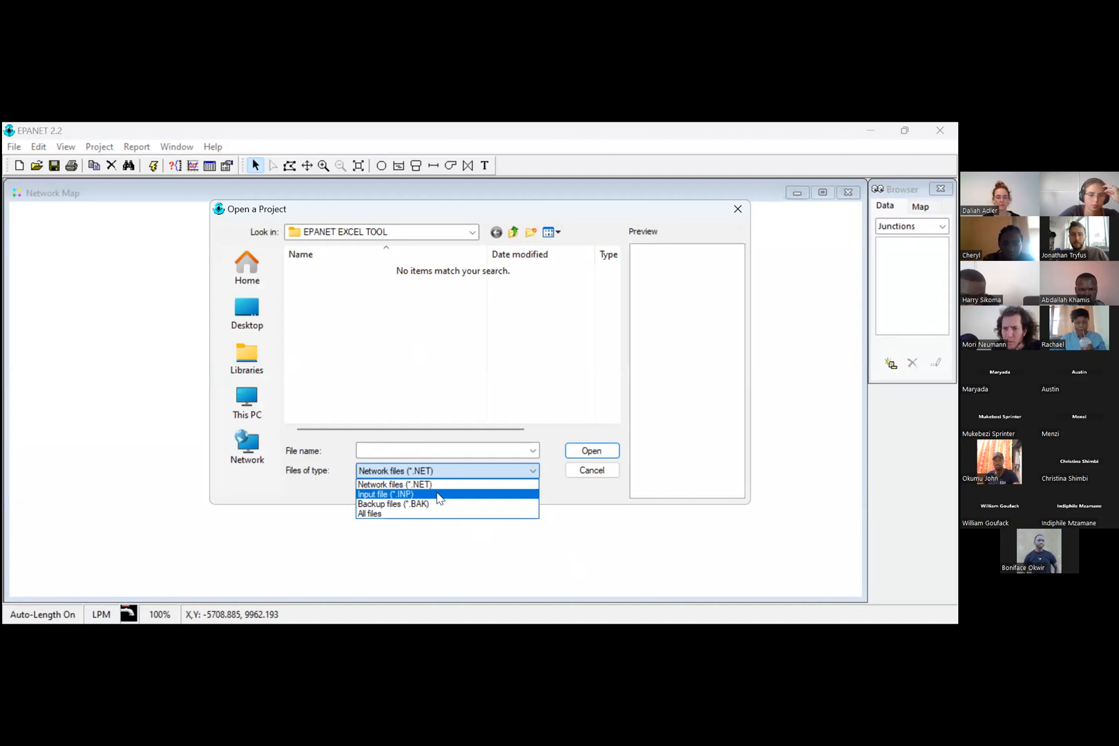
left_click(438, 494)
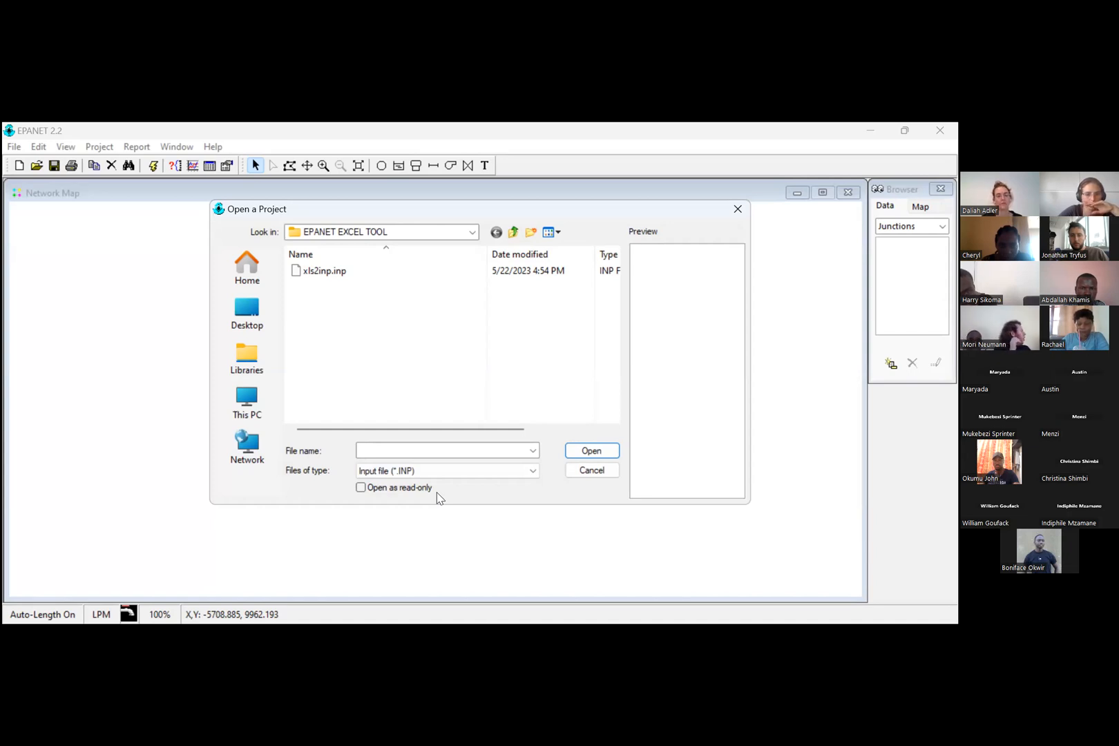
Step: Open xls2inp.inp from the EPANET EXCEL TOOL folder on Local Disk (D:)
left_click(257, 415)
left_click(348, 330)
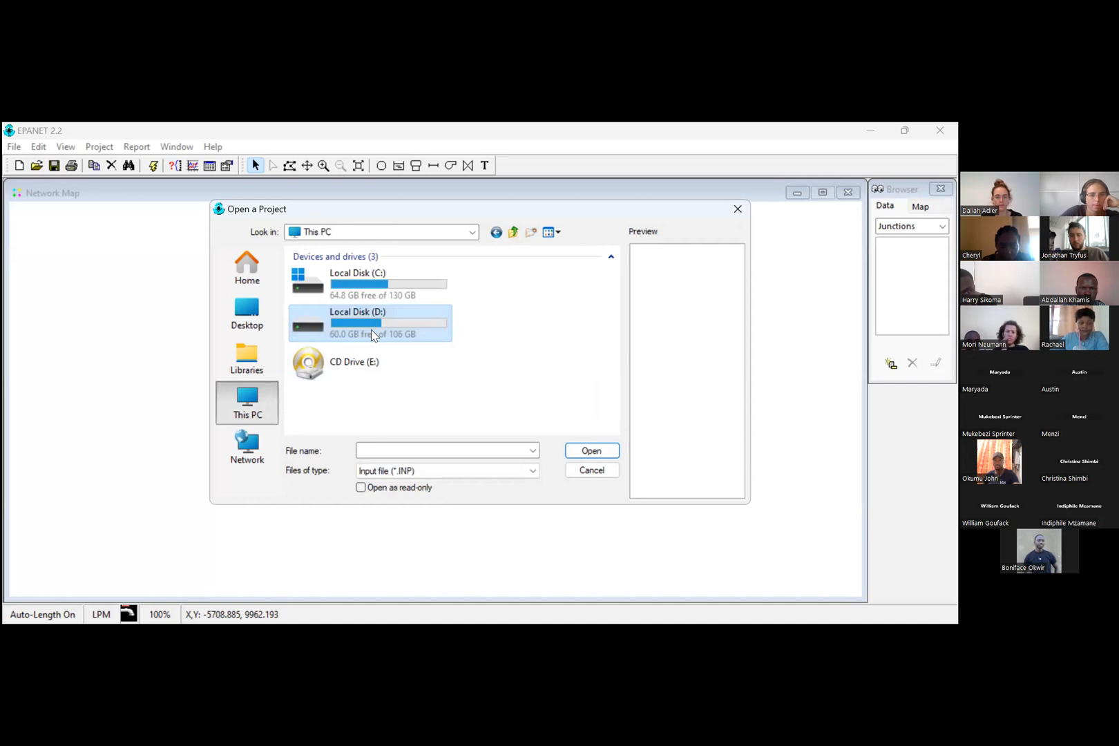
double_click(372, 335)
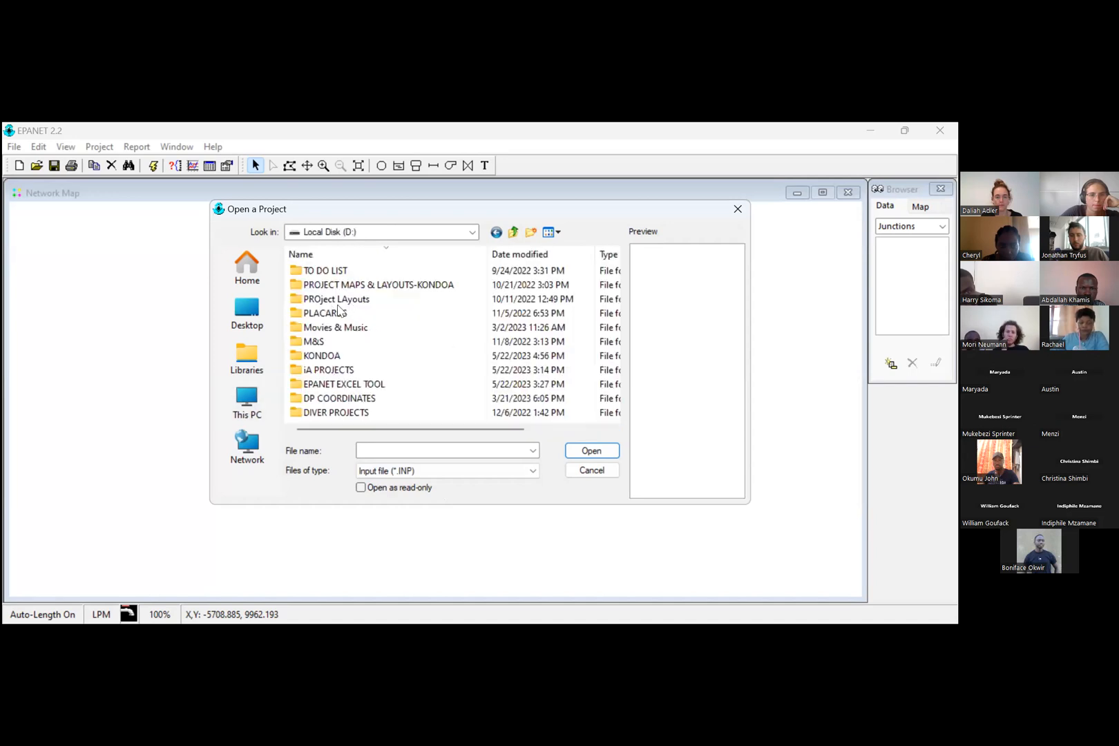
double_click(319, 389)
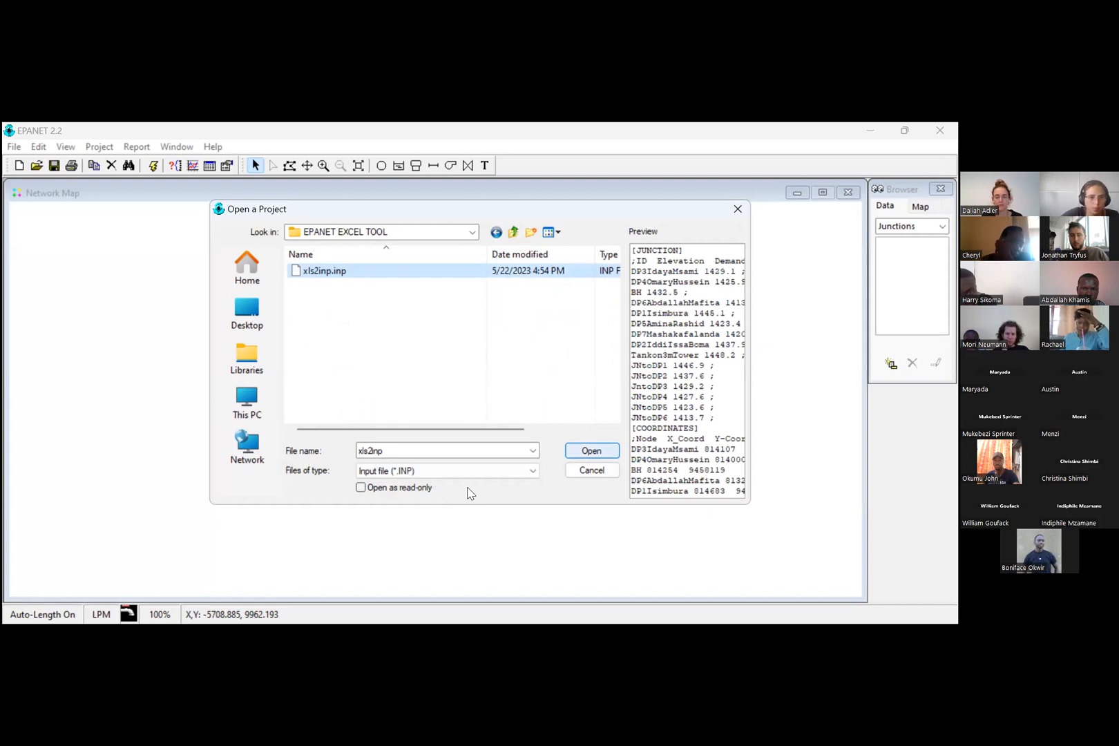
key("Return")
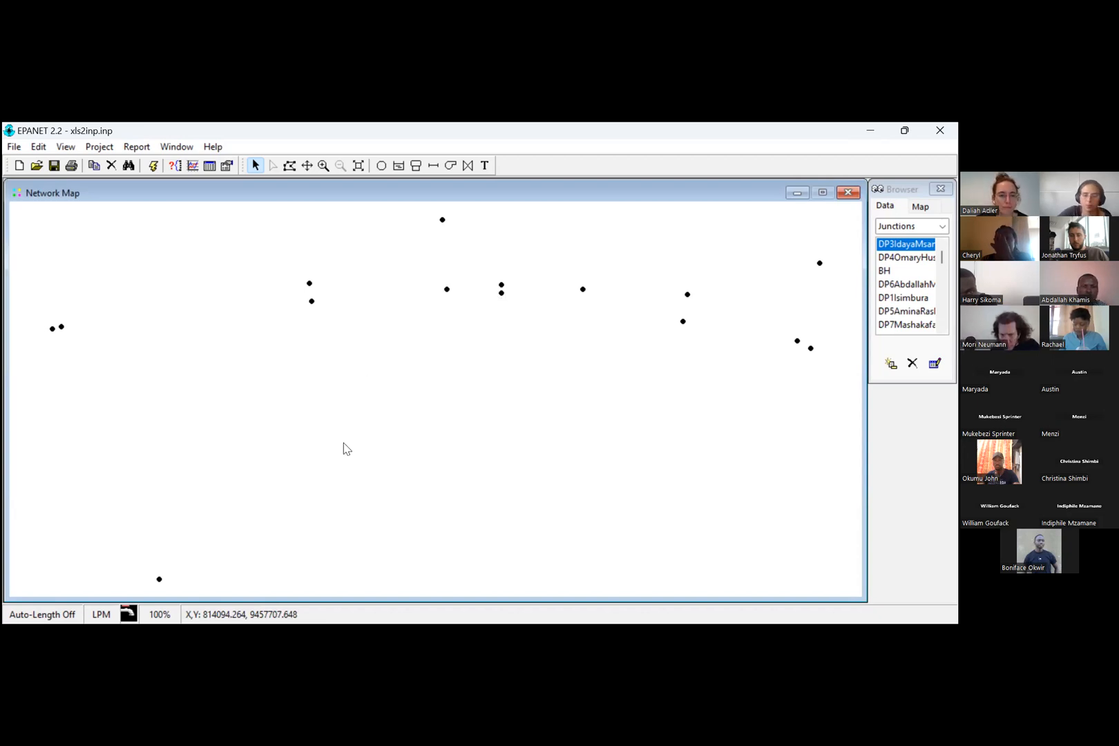
Step: Turn on the display of node IDs in the notation settings of the network map
right_click(360, 465)
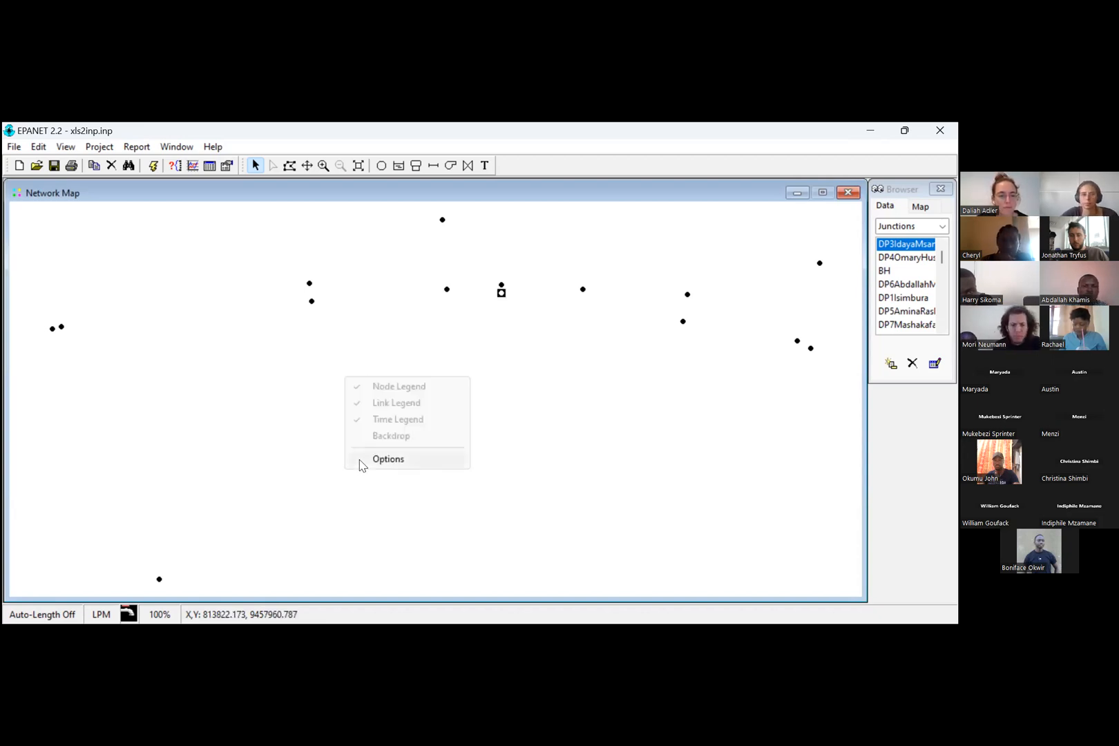
left_click(388, 459)
left_click(408, 368)
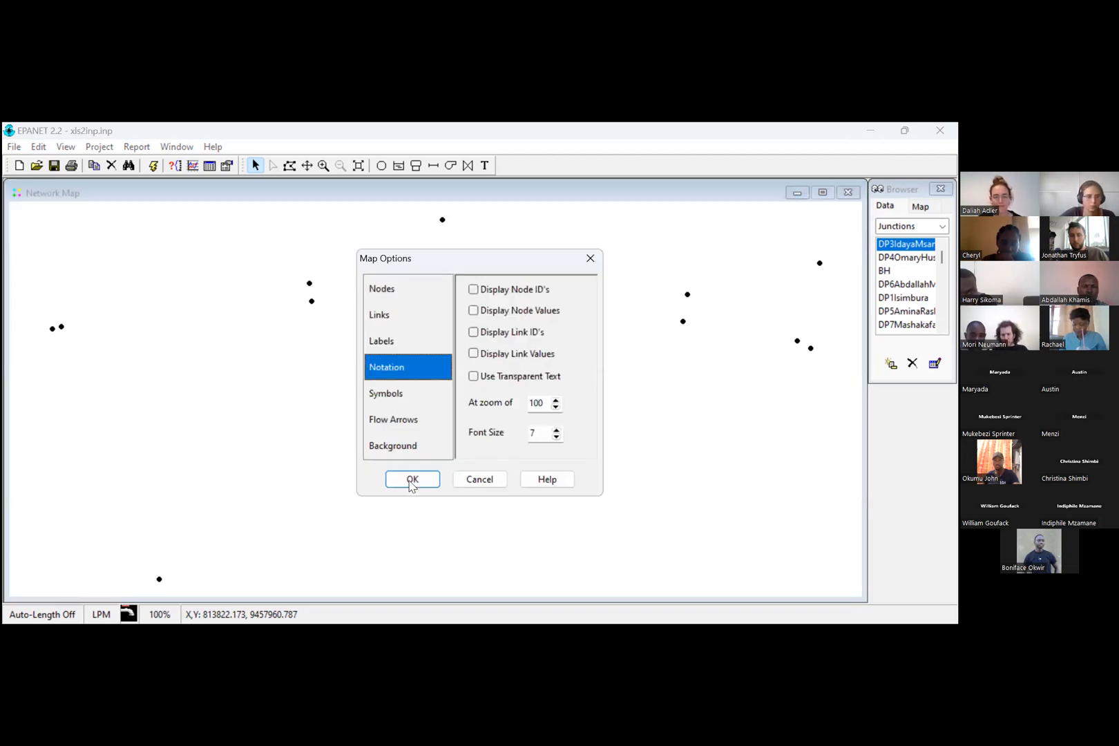
left_click(473, 289)
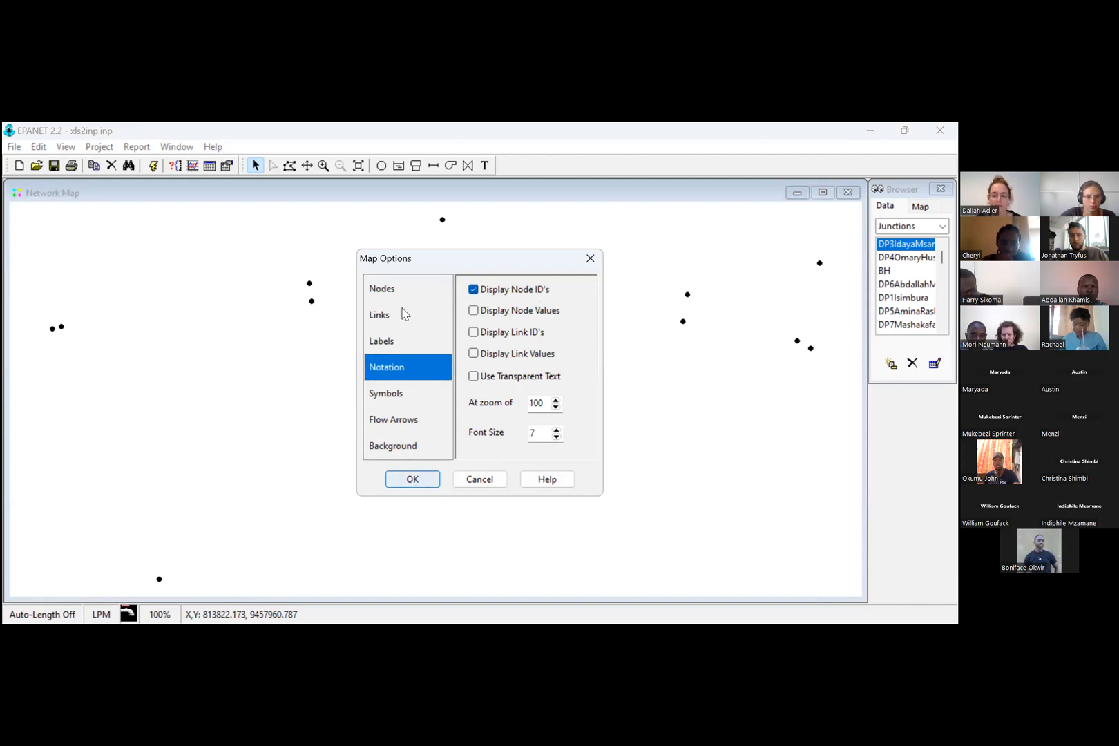
key("Return")
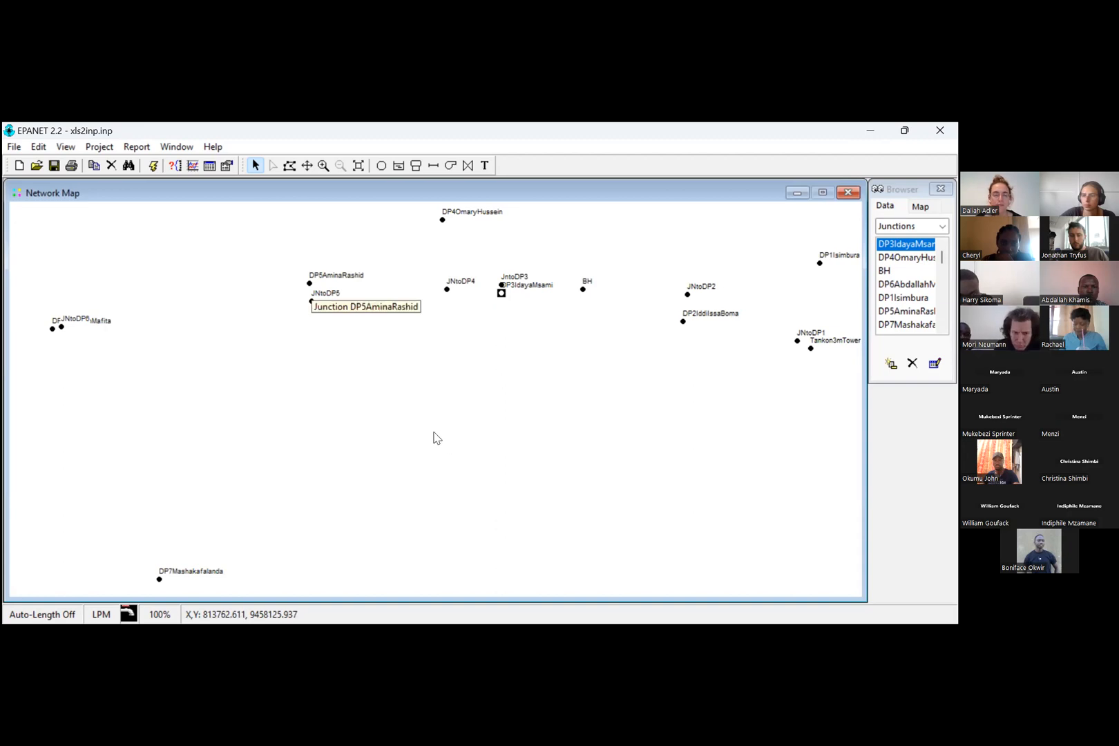
Step: Examine the labelled junctions across the network map and review the map's notation options
scroll(432, 439, "up", 1)
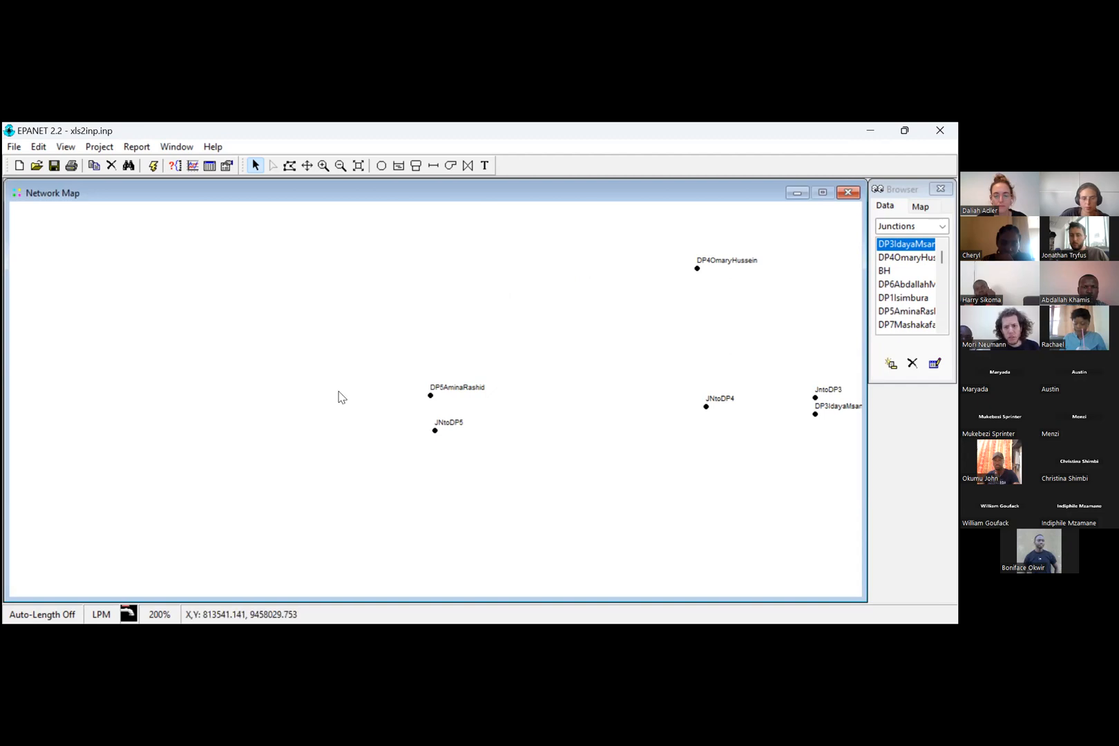
scroll(167, 321, "down", 1)
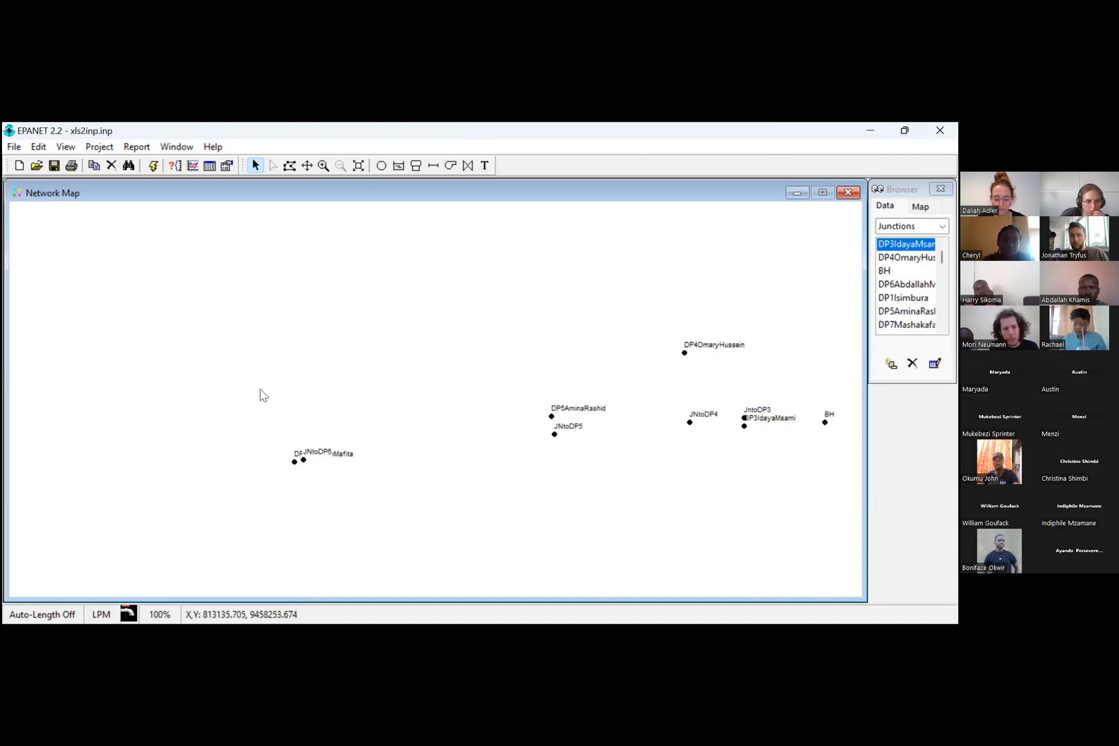
left_click_drag(235, 384, 104, 214)
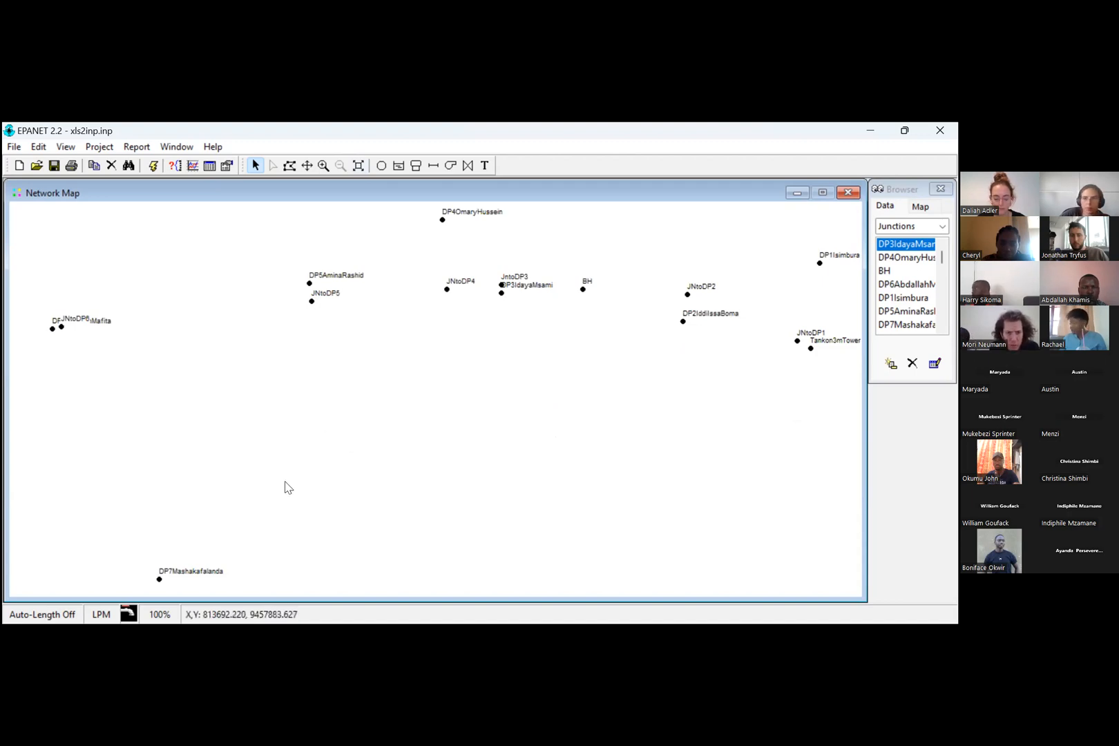
right_click(293, 506)
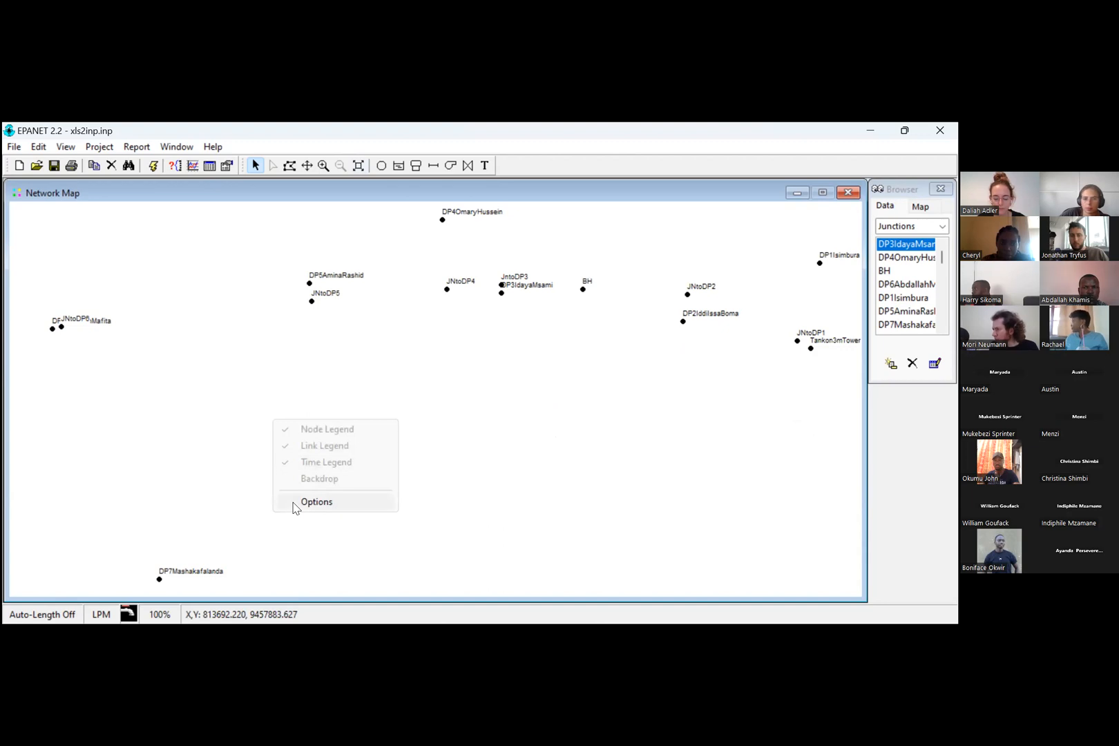
left_click(293, 507)
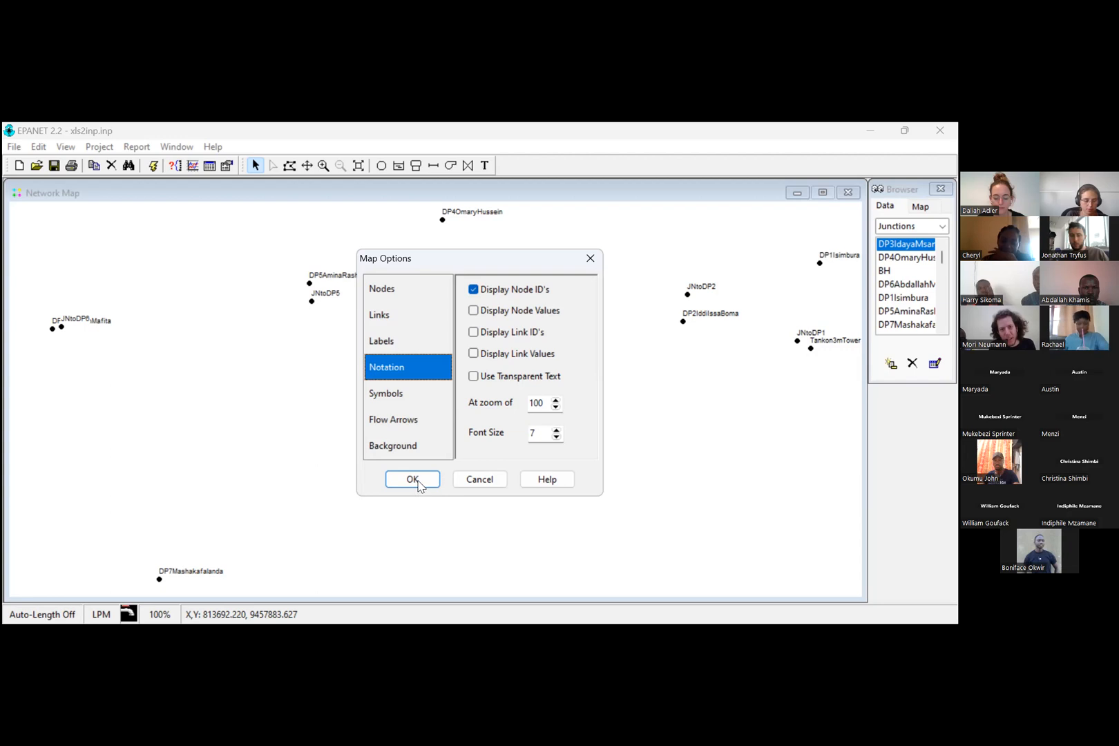
key("Return")
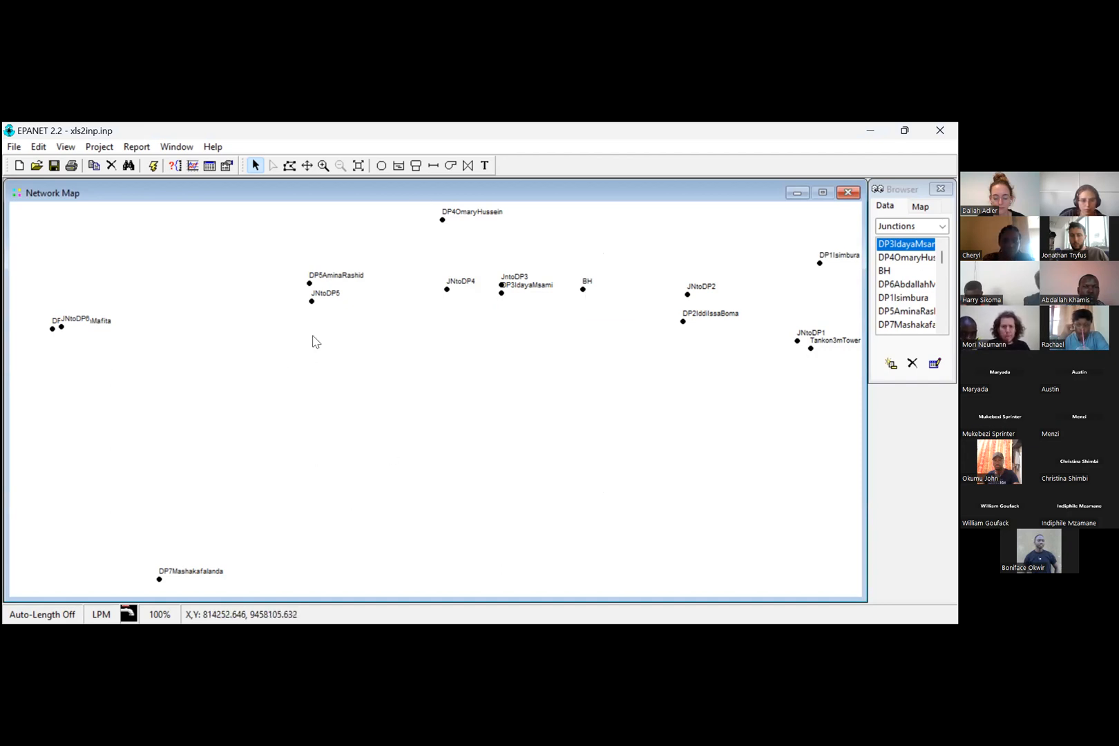
Step: Turn auto-length on and draw a straight pipe from junction JNtoDP4 to junction JNtoDP5
left_click(48, 614)
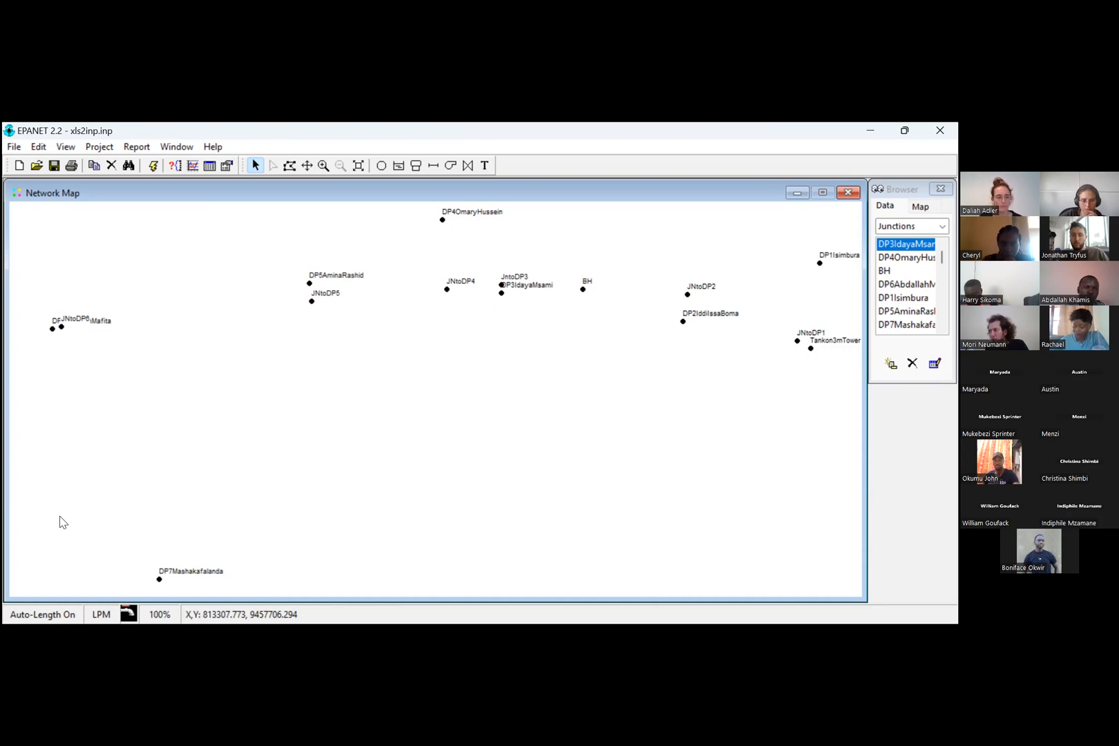
left_click(433, 165)
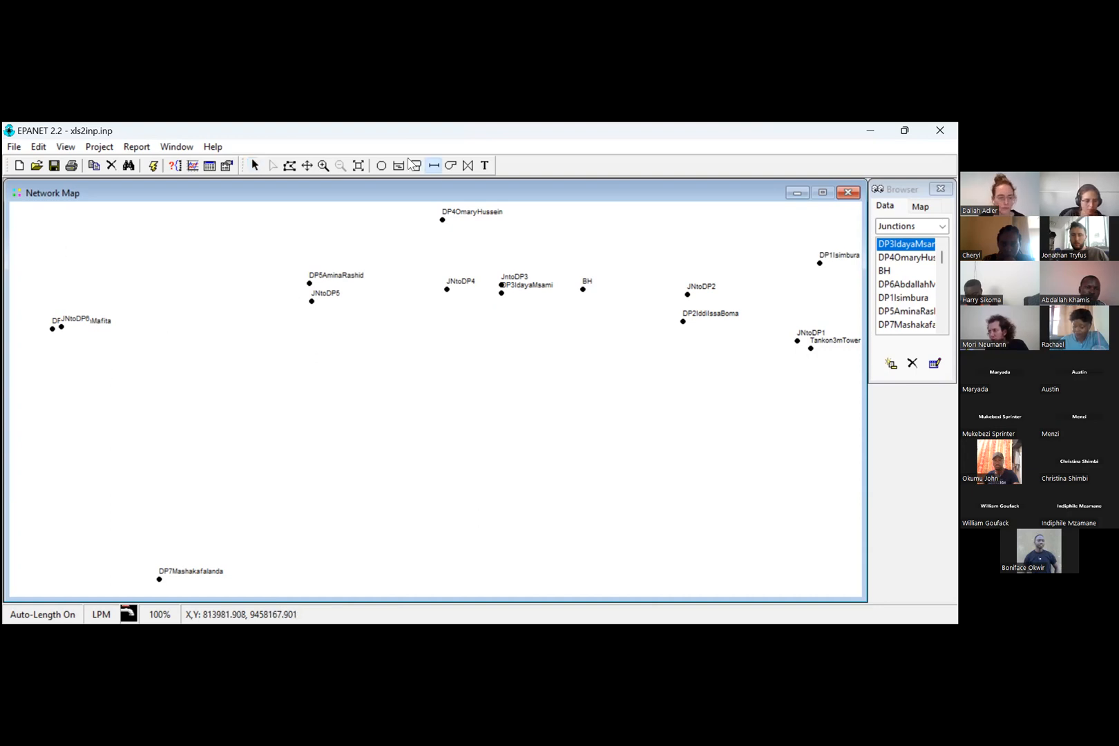
left_click(447, 289)
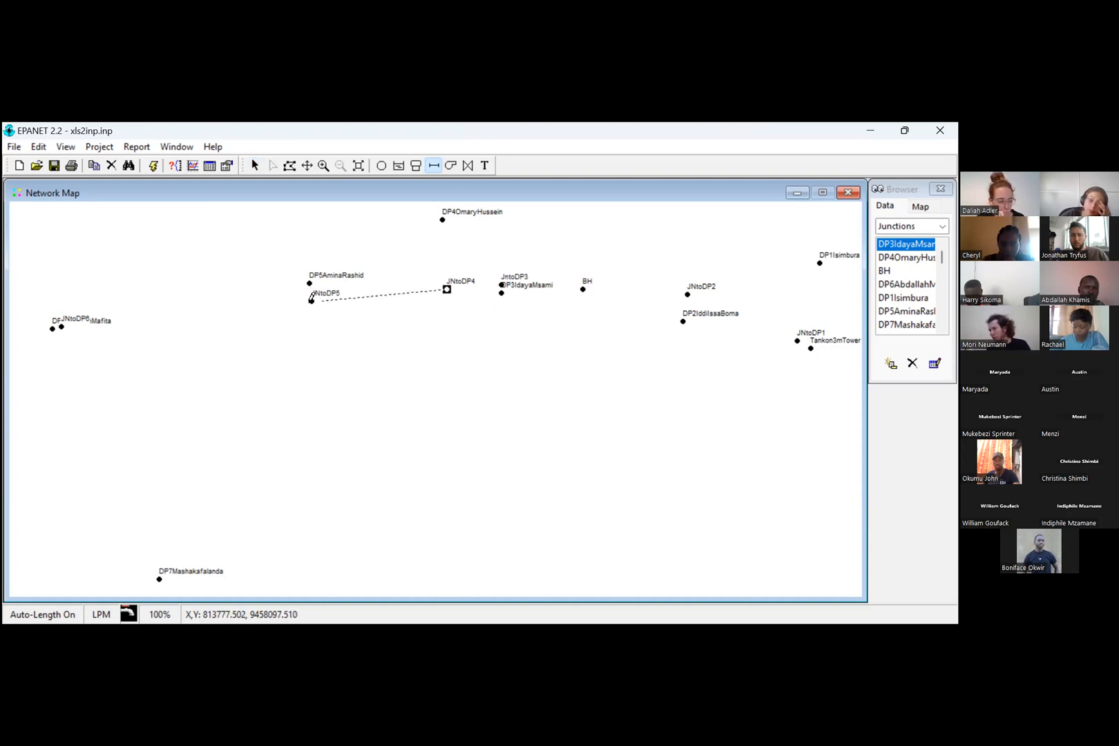
left_click(312, 300)
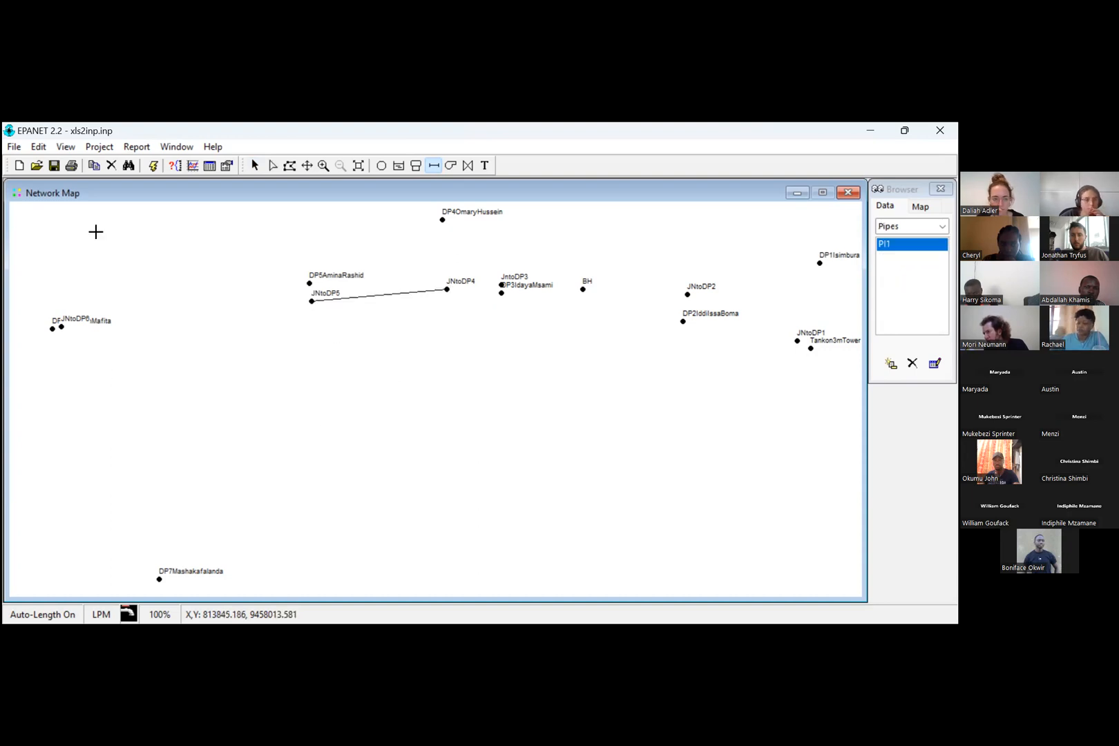
Step: Set the length of the pipe between JNtoDP4 and JNtoDP5 to 260 and close its properties
left_click(255, 165)
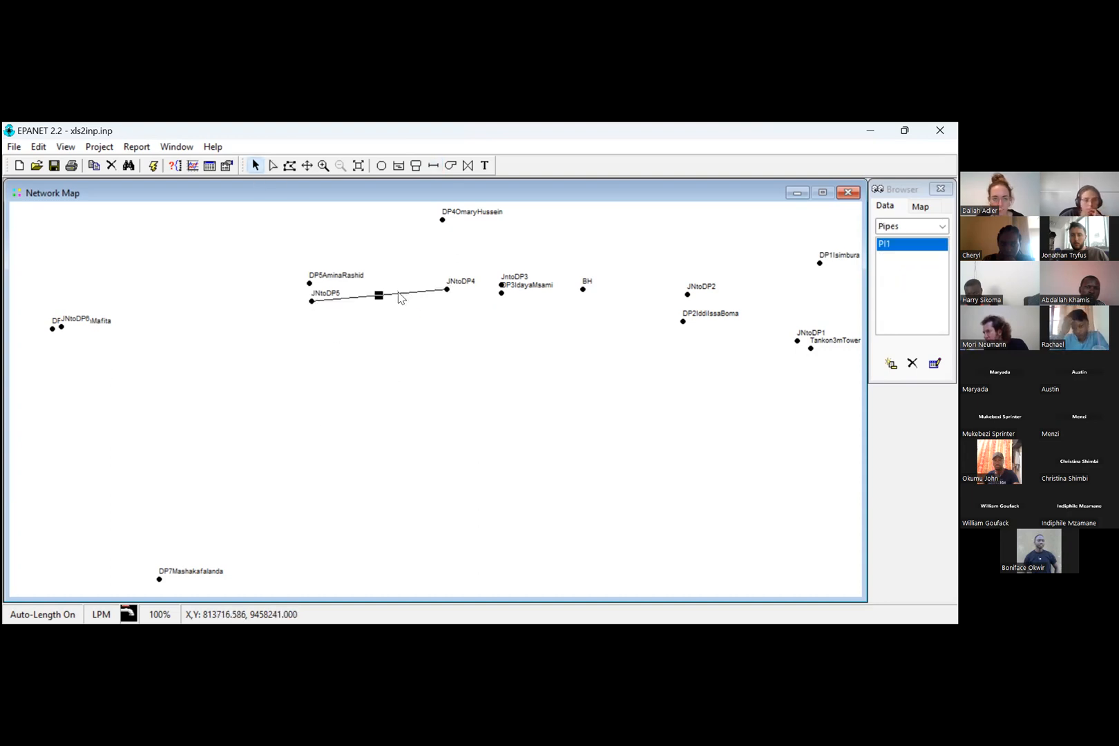
double_click(381, 295)
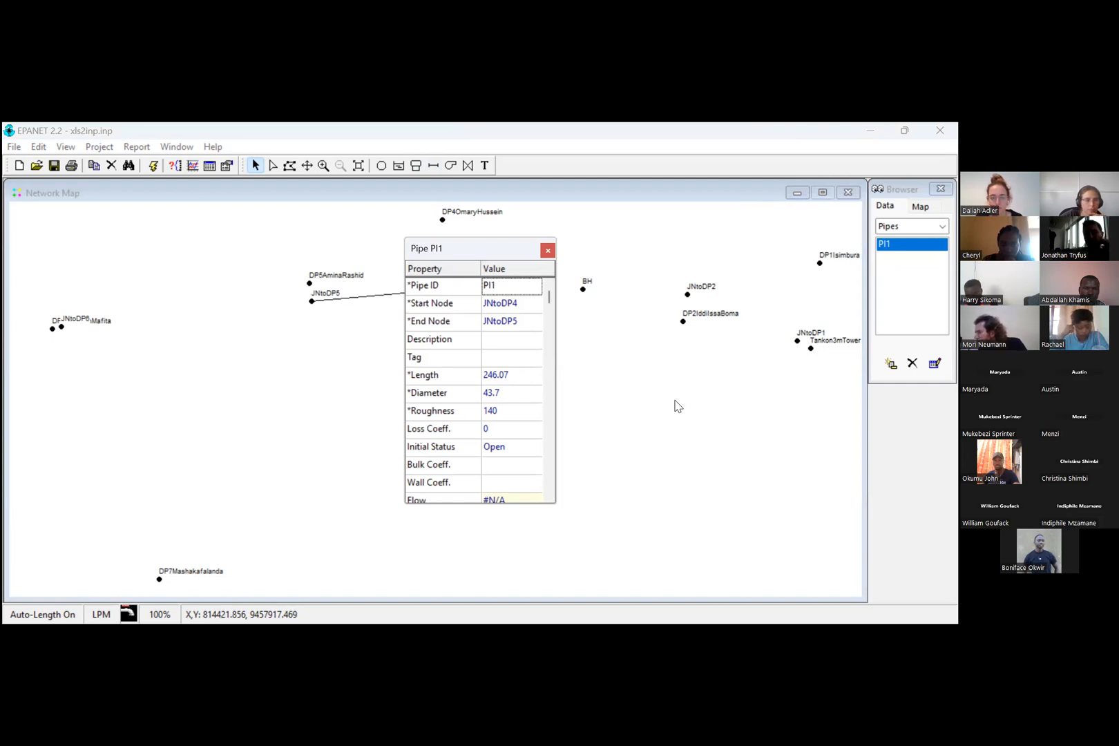
left_click(500, 376)
left_click_drag(511, 371, 462, 386)
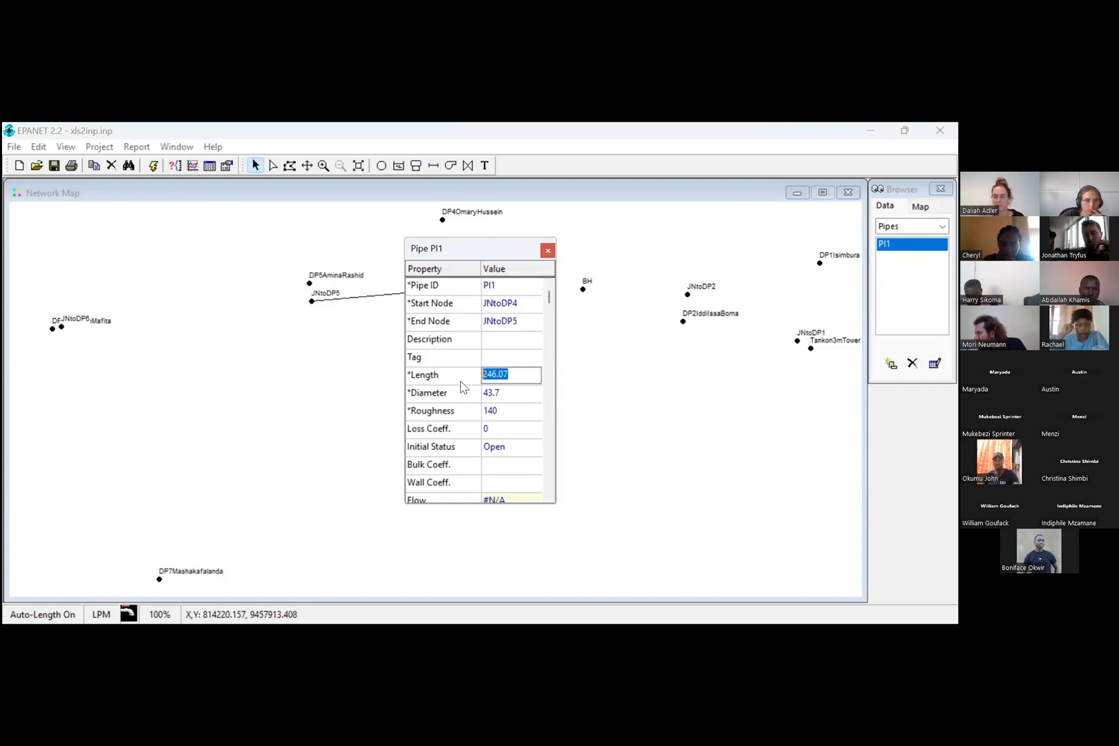
type("260")
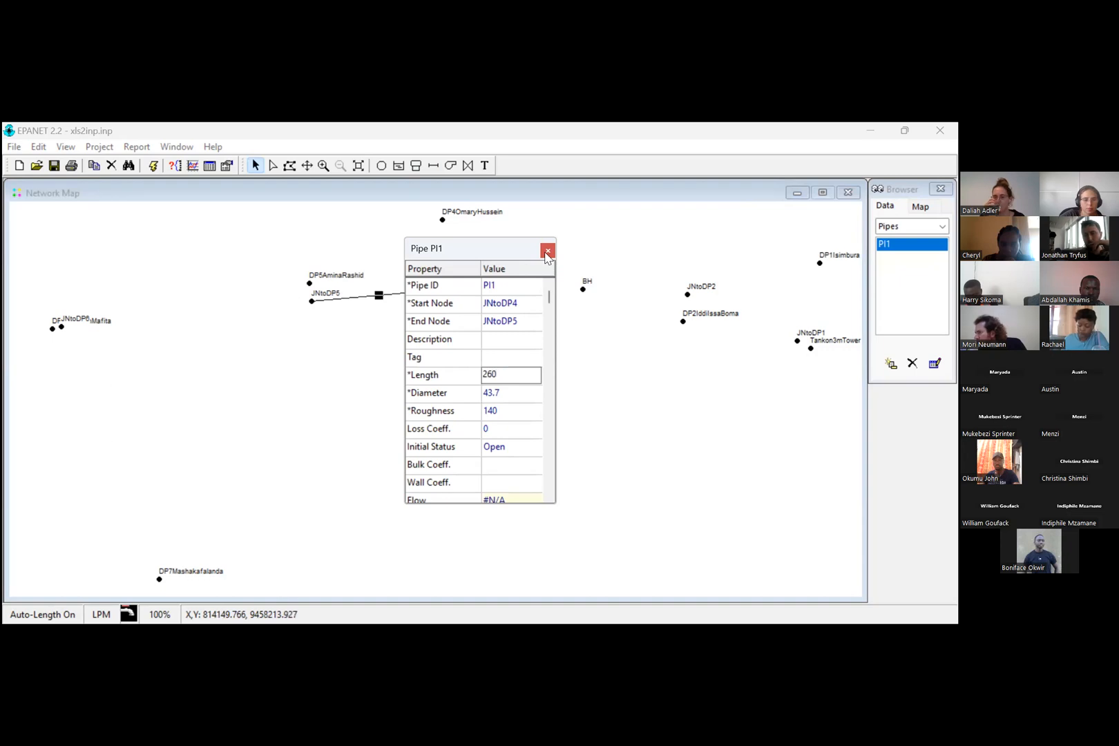
key("Return")
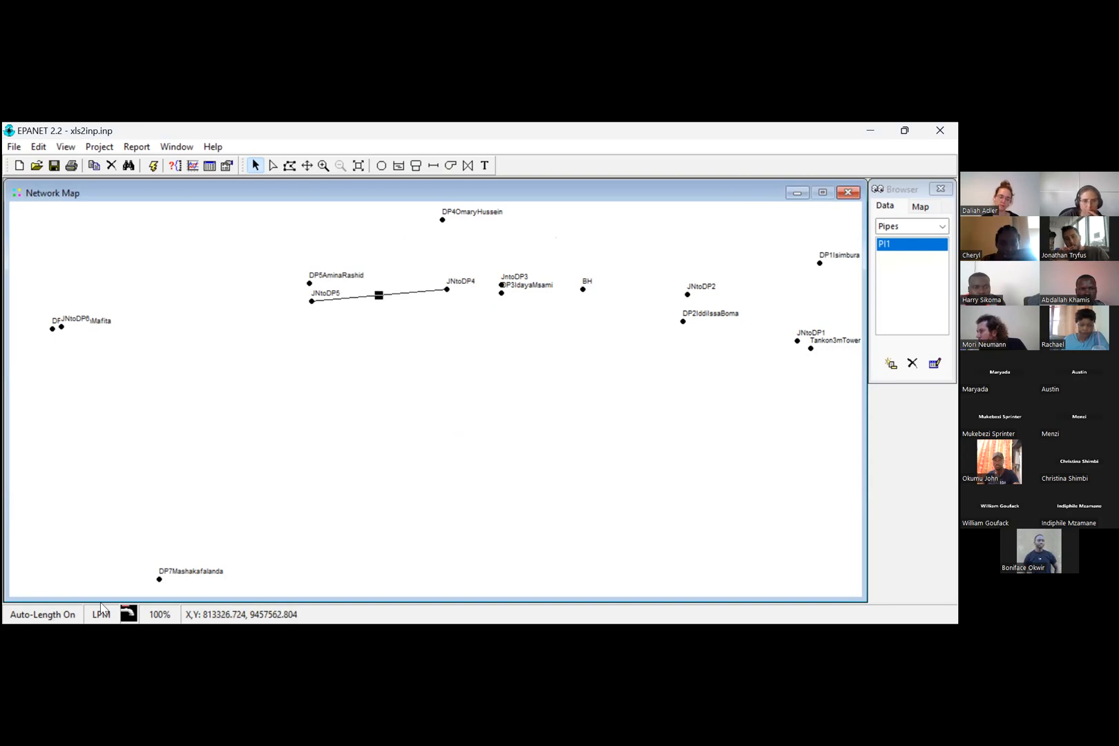
Step: Turn auto-length off and move the DP5 junction up, farther away from JNtoDP5
left_click(55, 614)
left_click(113, 600)
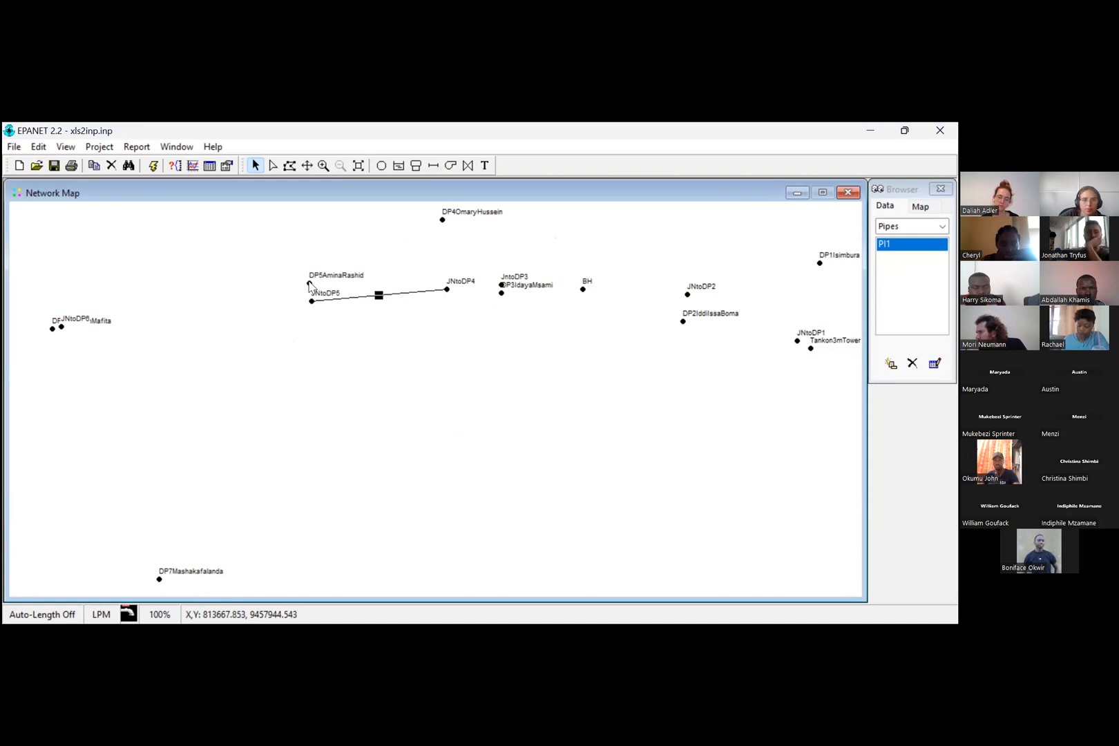
left_click_drag(308, 283, 298, 246)
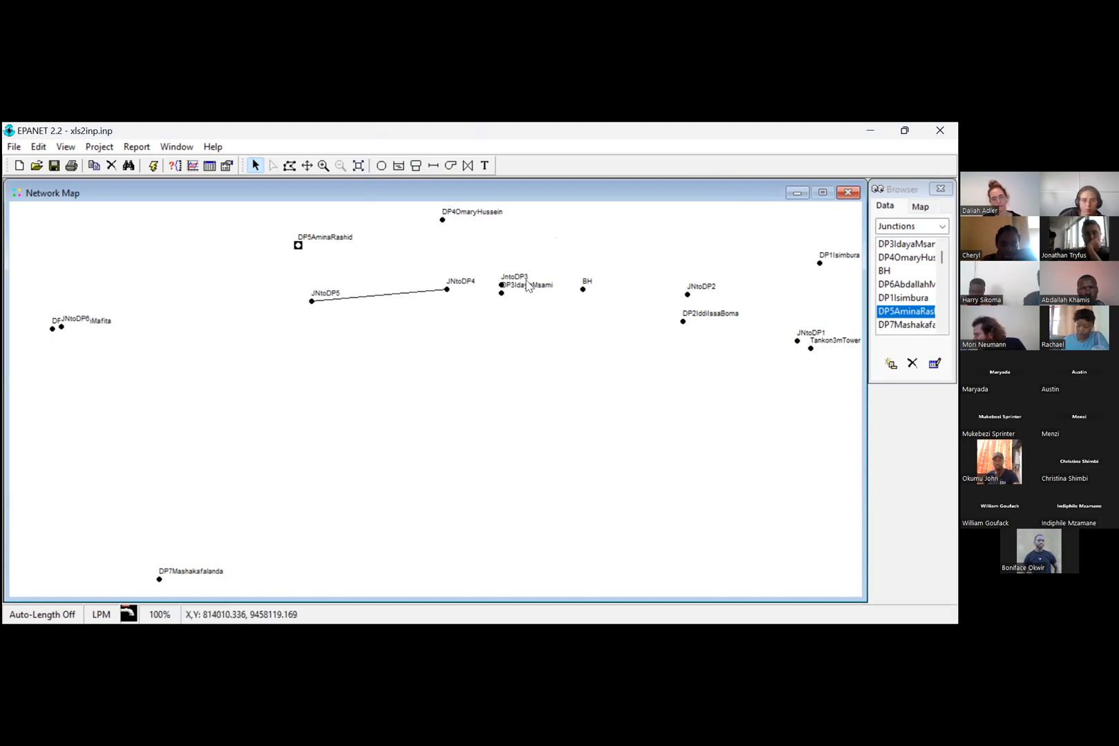
Step: Move the DP3 junction down, away from the neighbouring JntoDP3 junction
scroll(399, 437, "up", 1)
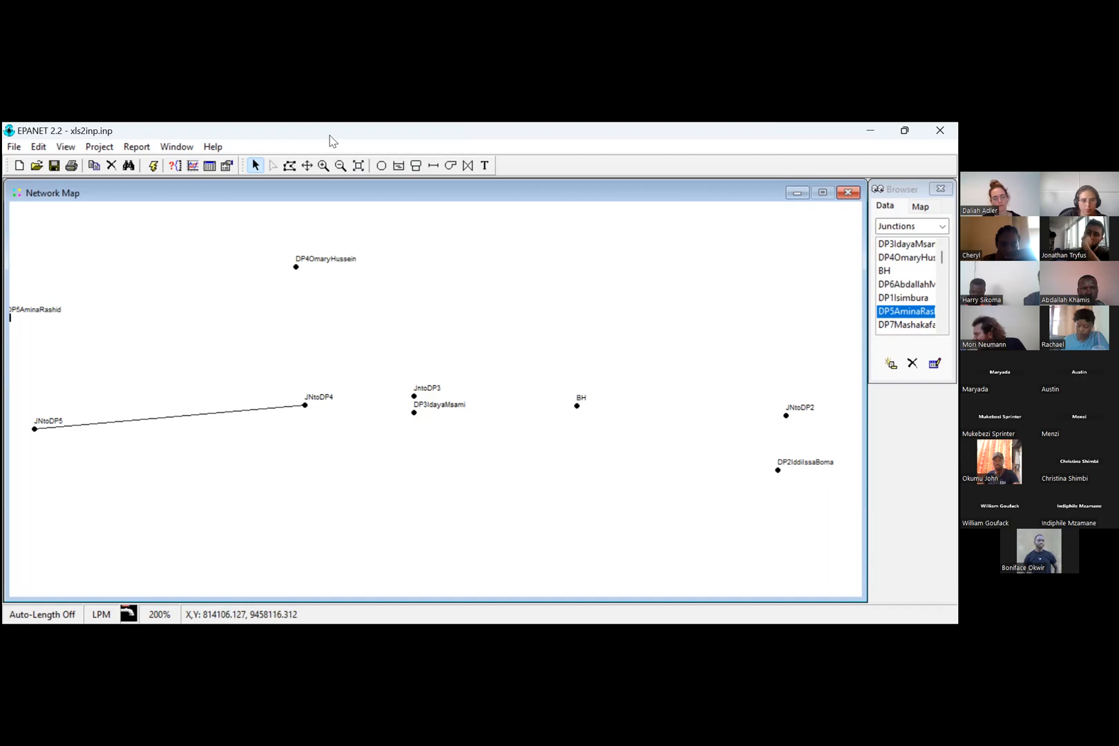
left_click(359, 168)
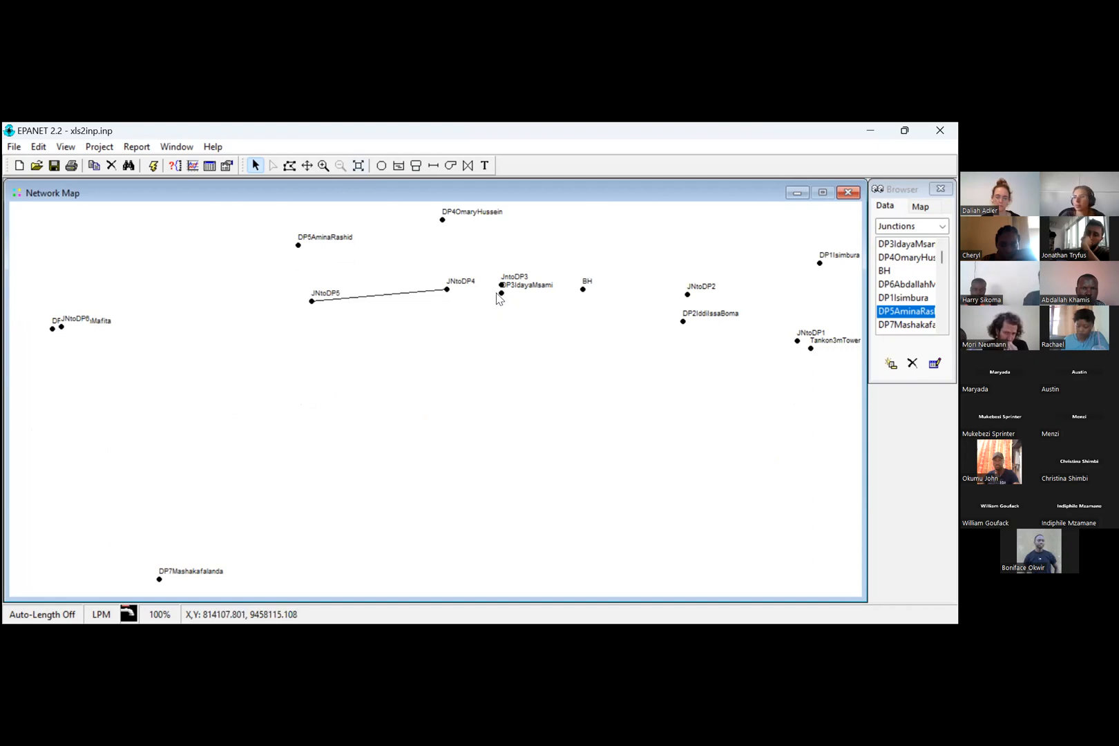
left_click(499, 296)
left_click_drag(497, 330, 493, 339)
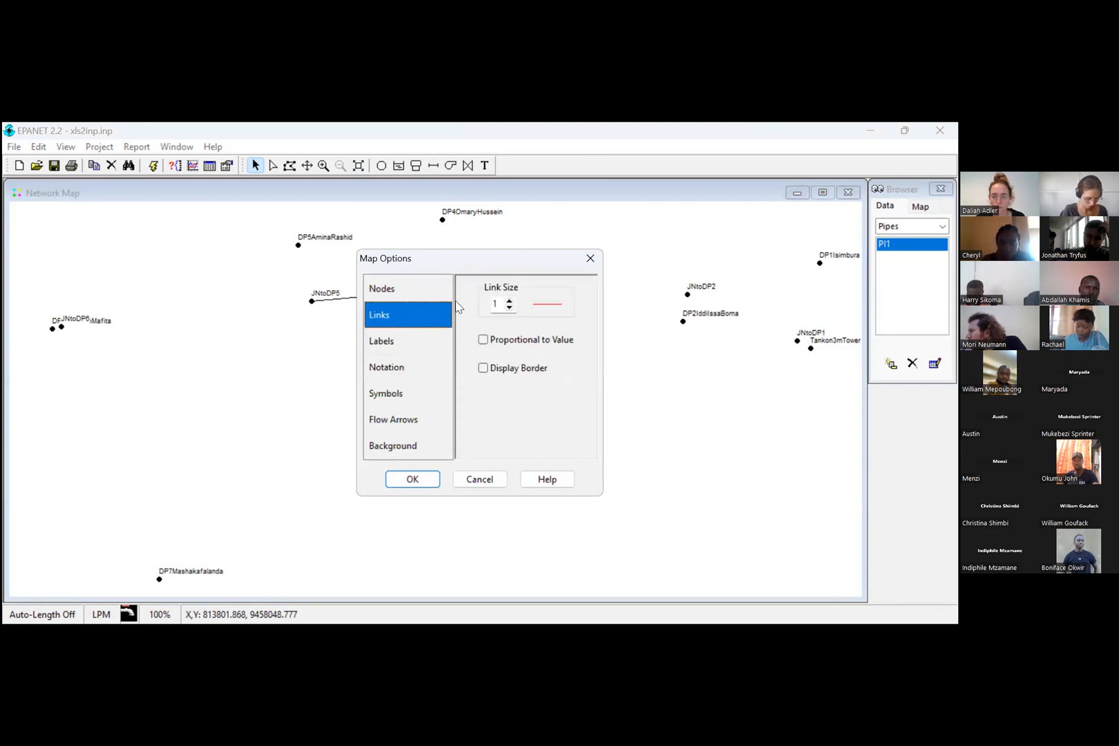
Step: Set the map's link size to 3 and its node size to 4
left_click(509, 300)
left_click(509, 300)
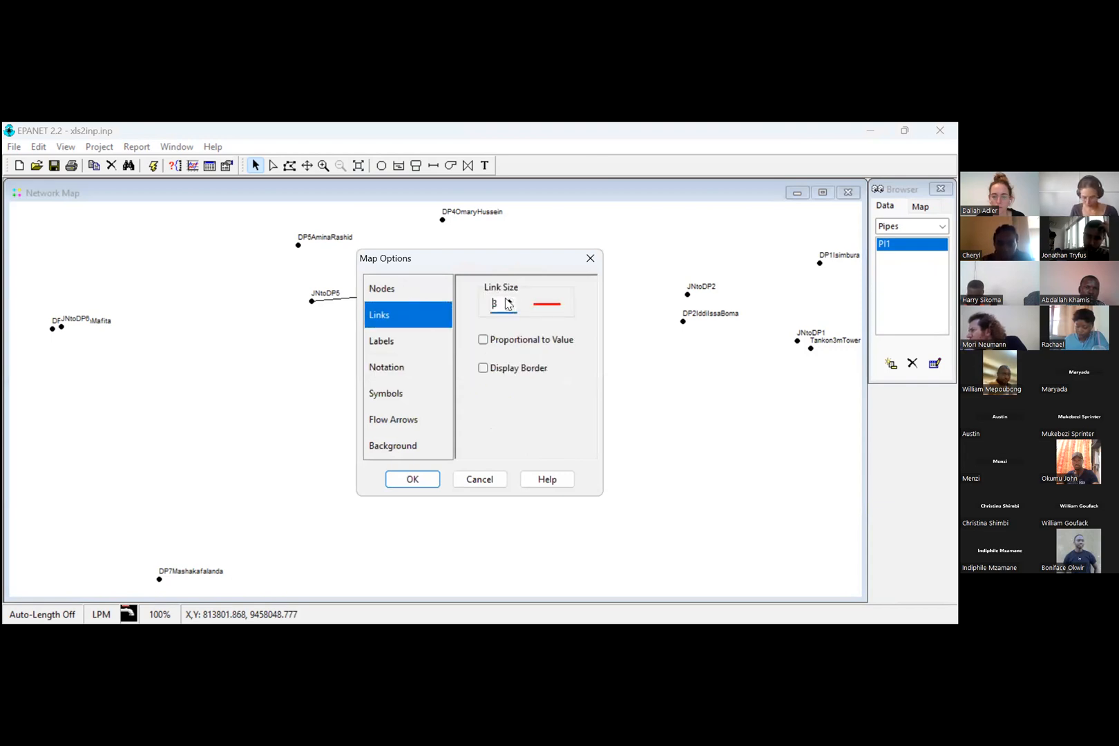
left_click(509, 300)
left_click(509, 300)
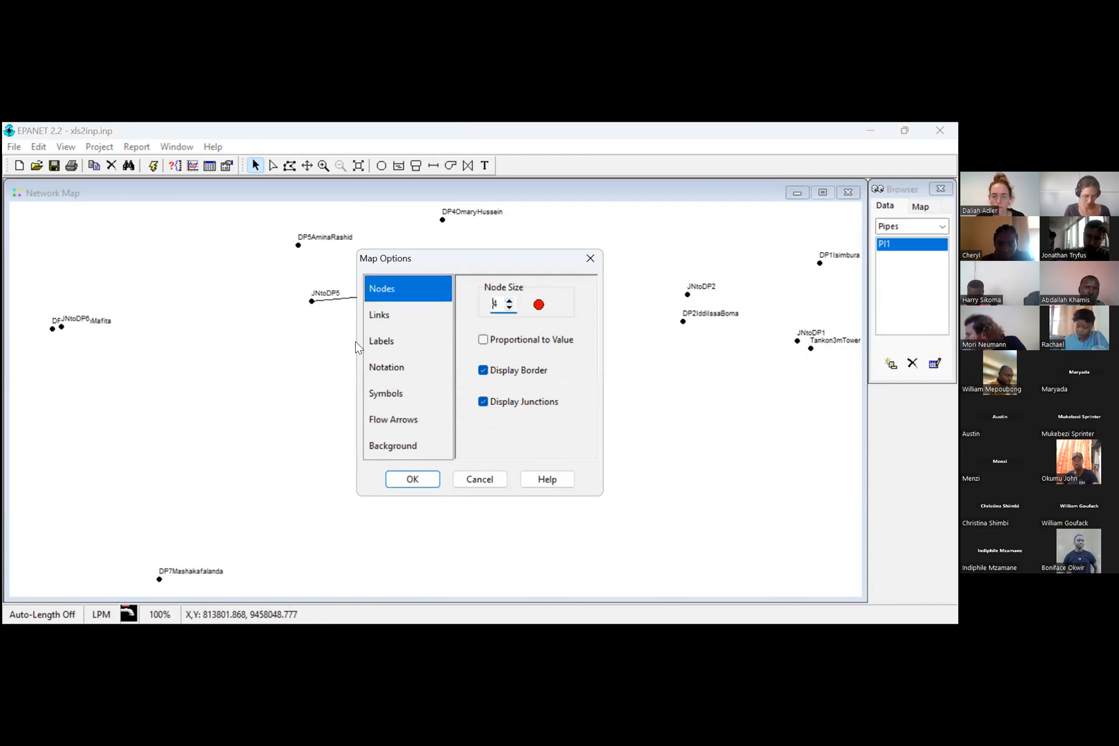
key("Return")
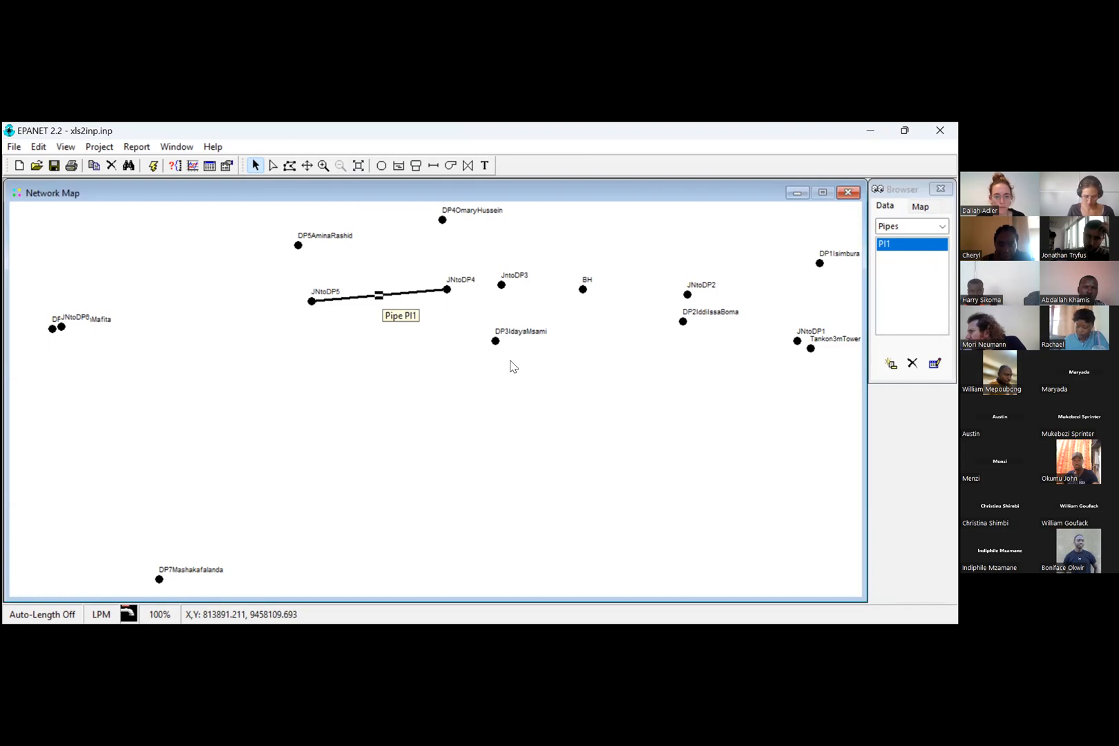
Step: Turn auto-length on and move junction JNtoDP5 down and to the left, well away from JNtoDP4
double_click(380, 296)
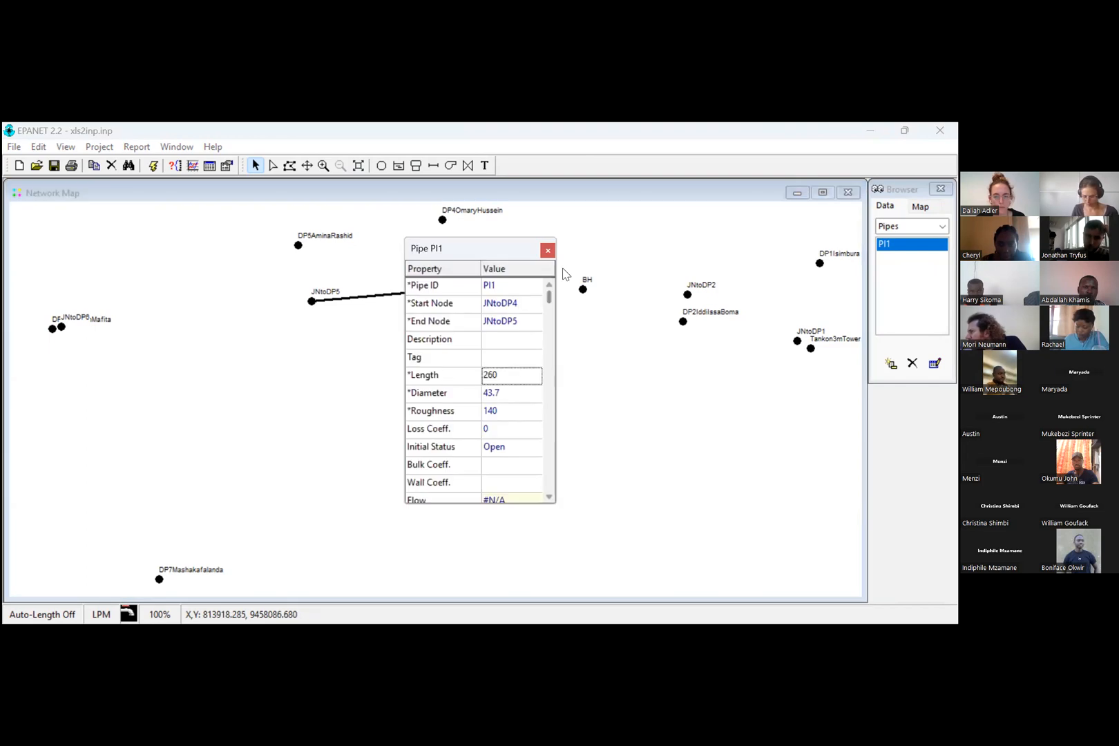
left_click(310, 301)
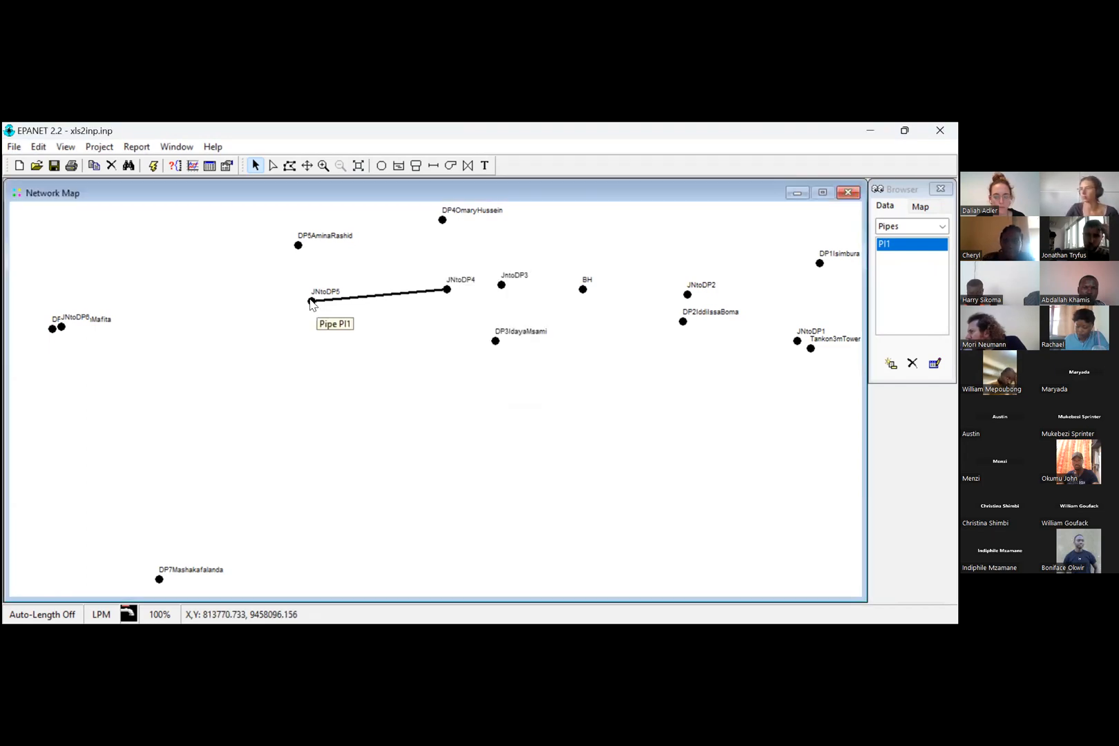
left_click_drag(218, 359, 147, 379)
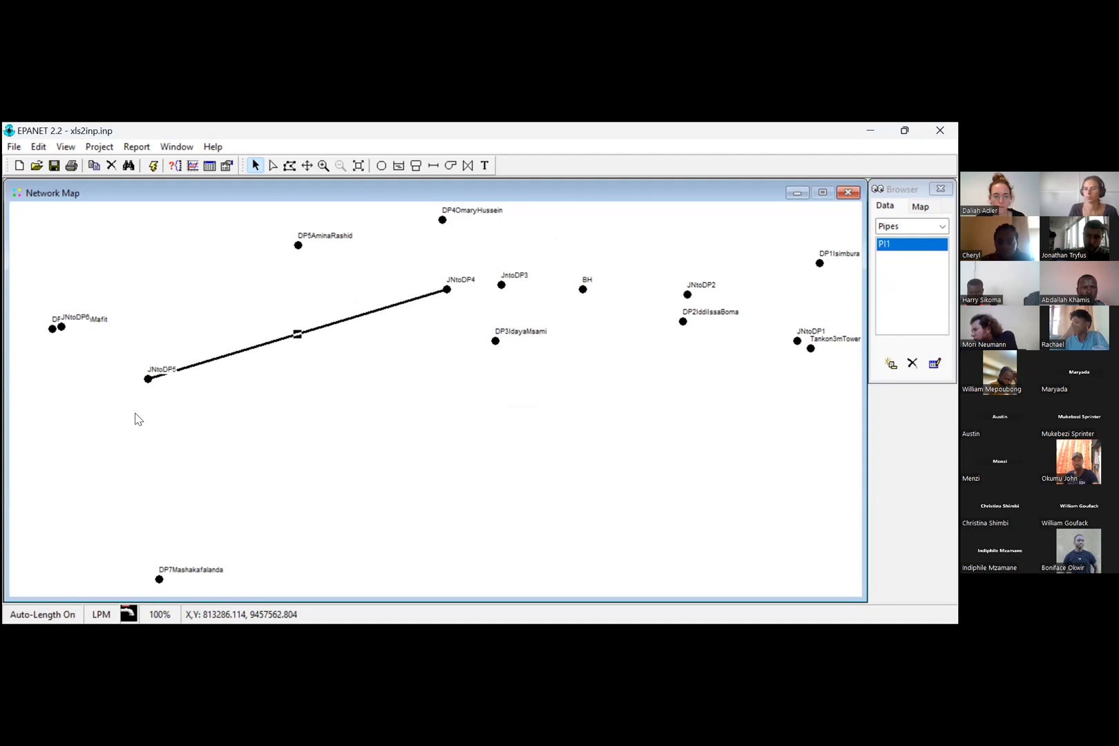
left_click(149, 379)
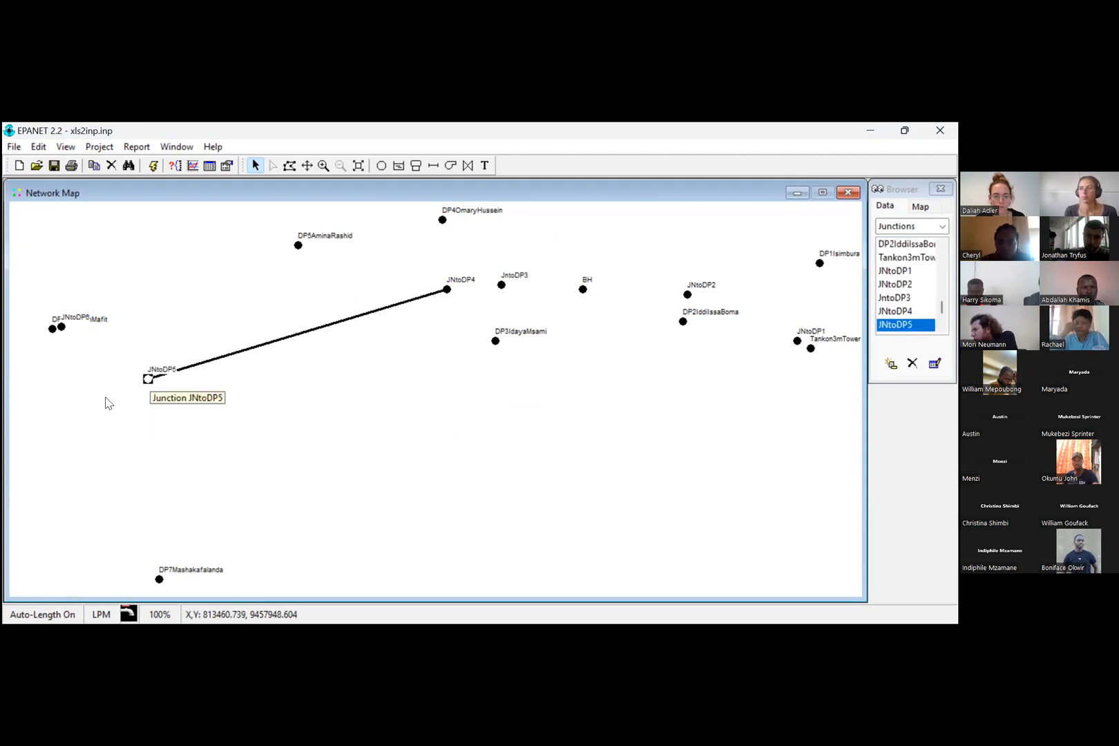
left_click_drag(148, 379, 80, 443)
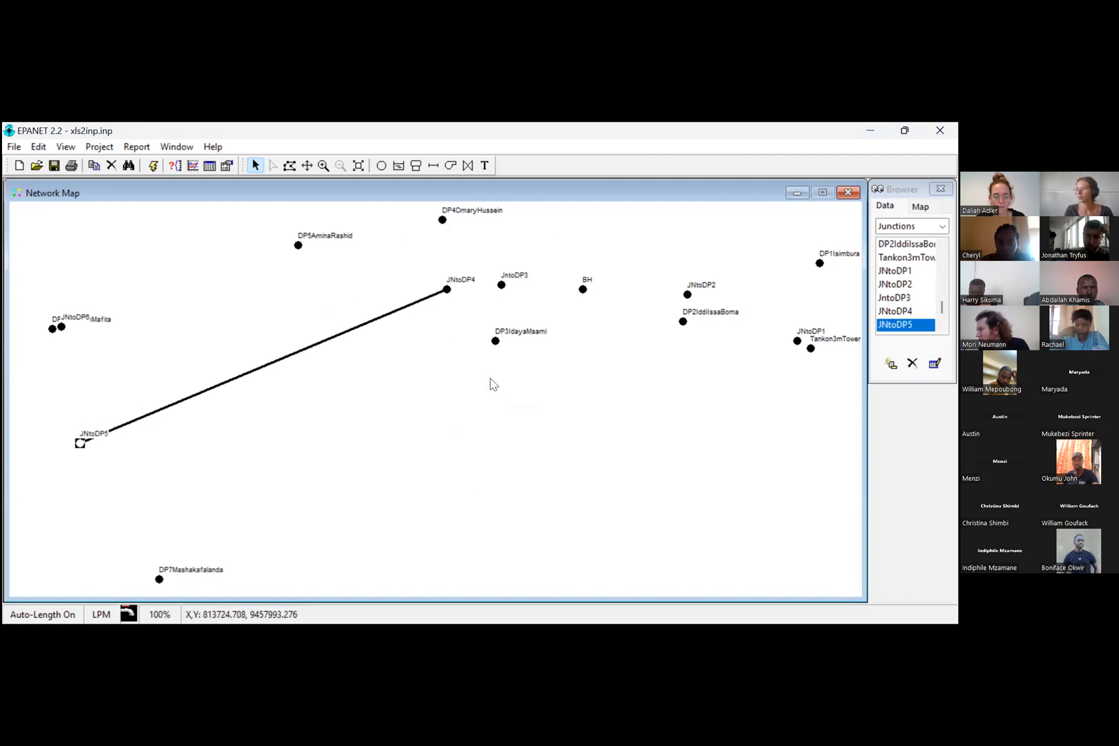
Step: Set the length of the pipe between JNtoDP4 and JNtoDP5 to 340 and close its properties
left_click(289, 355)
double_click(289, 355)
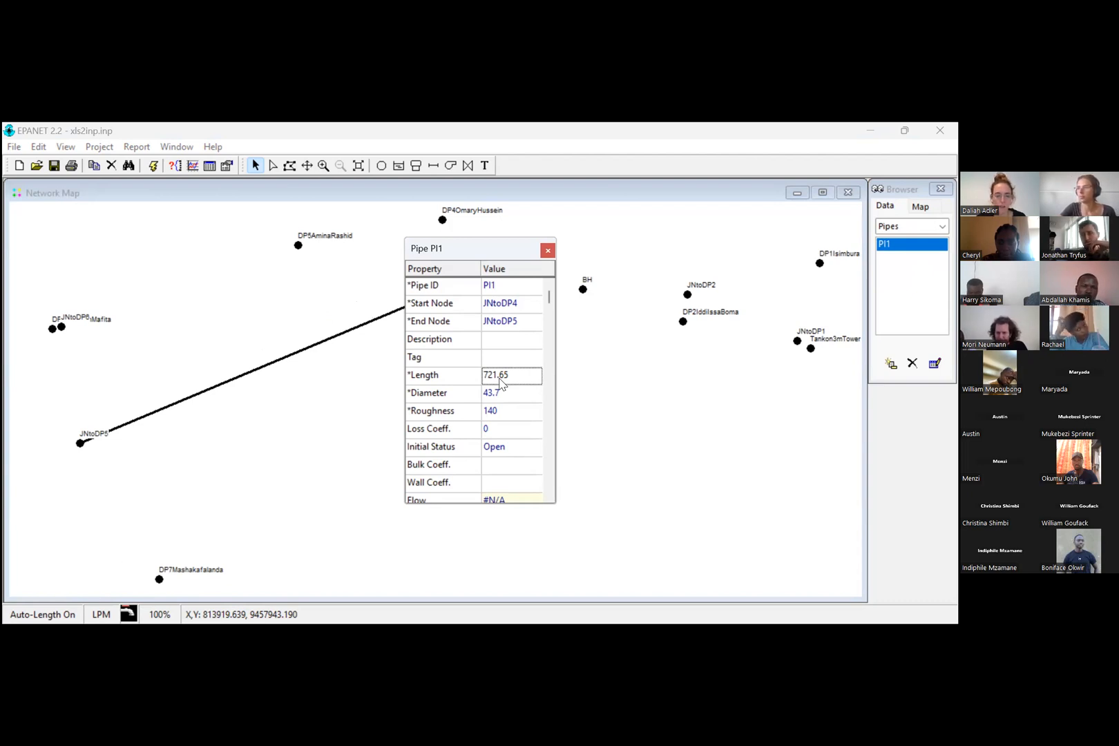
left_click(500, 376)
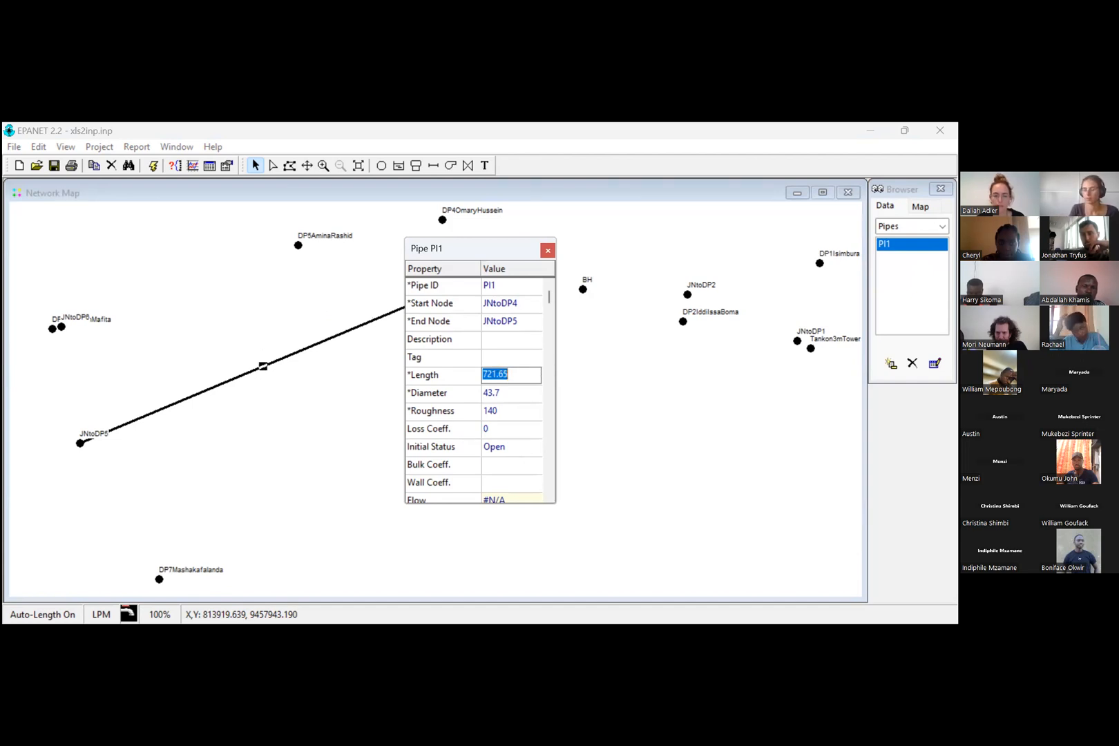
type("340")
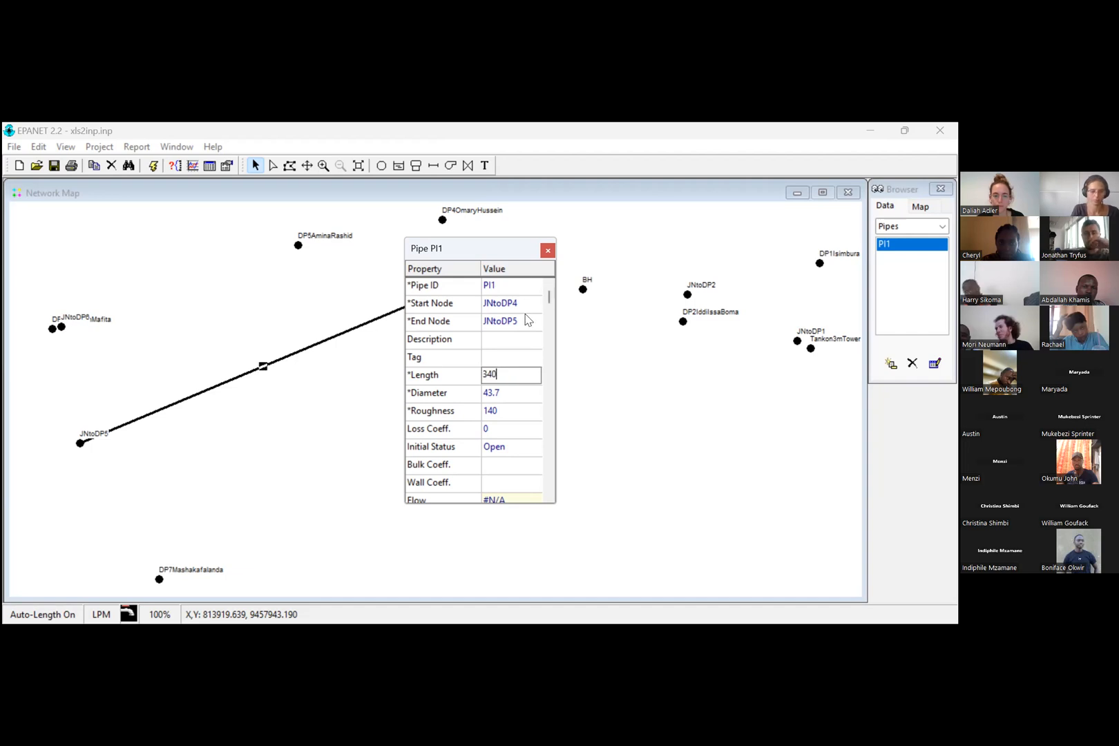
left_click(547, 253)
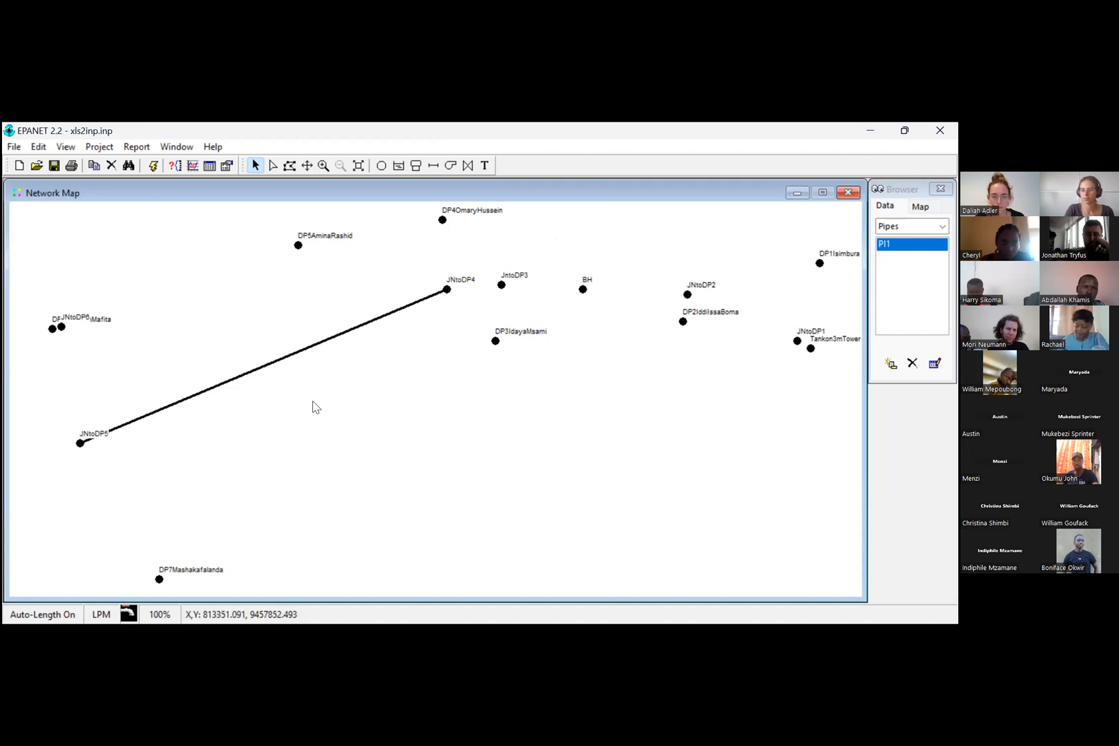
Step: Select the pipe between JNtoDP4 and JNtoDP5 and turn auto-length off
left_click(297, 355)
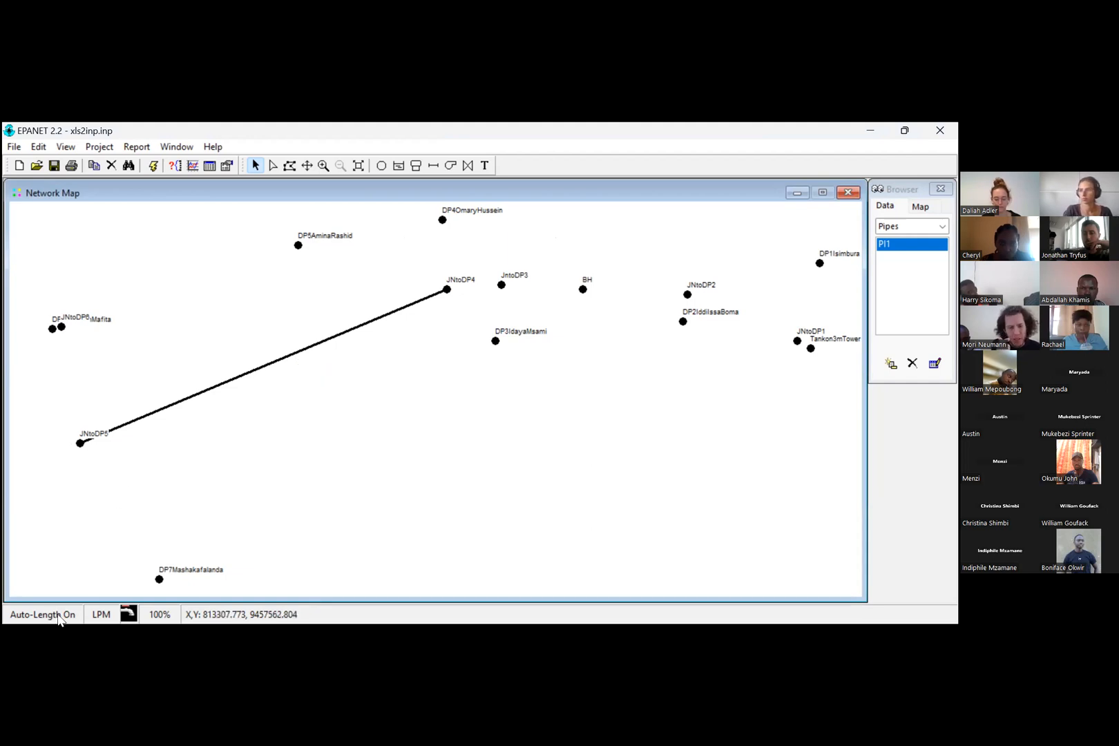
left_click(114, 612)
left_click(114, 602)
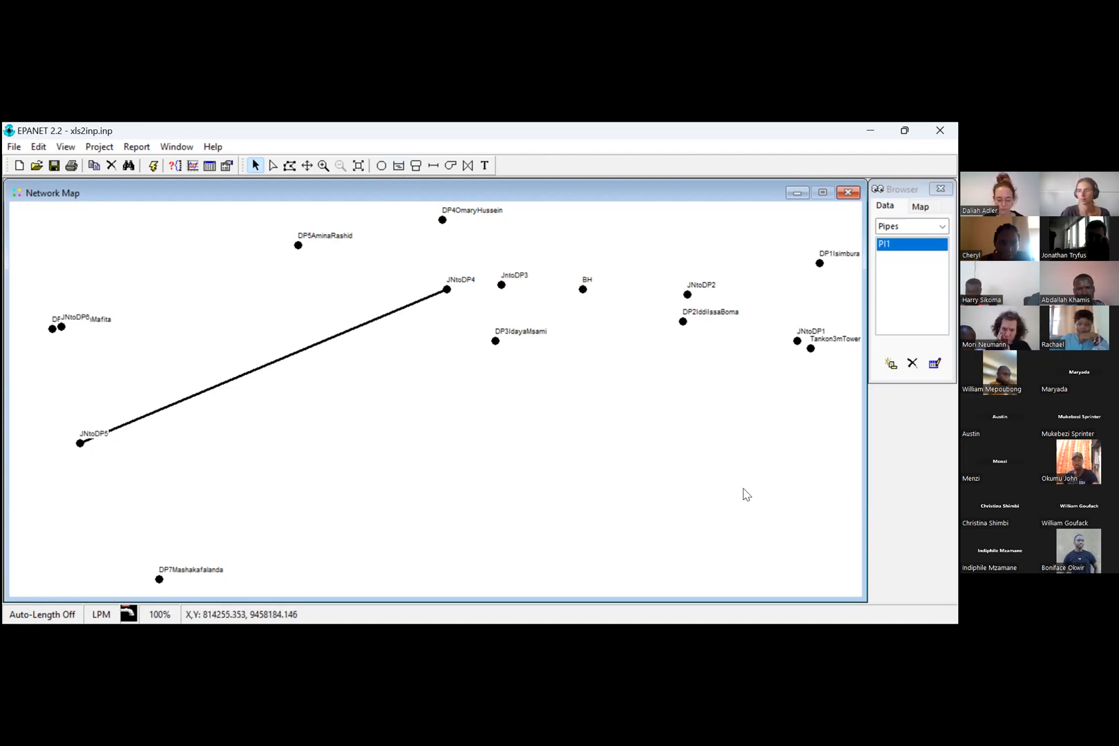
Step: Delete the BH junction from the network map
left_click(583, 290)
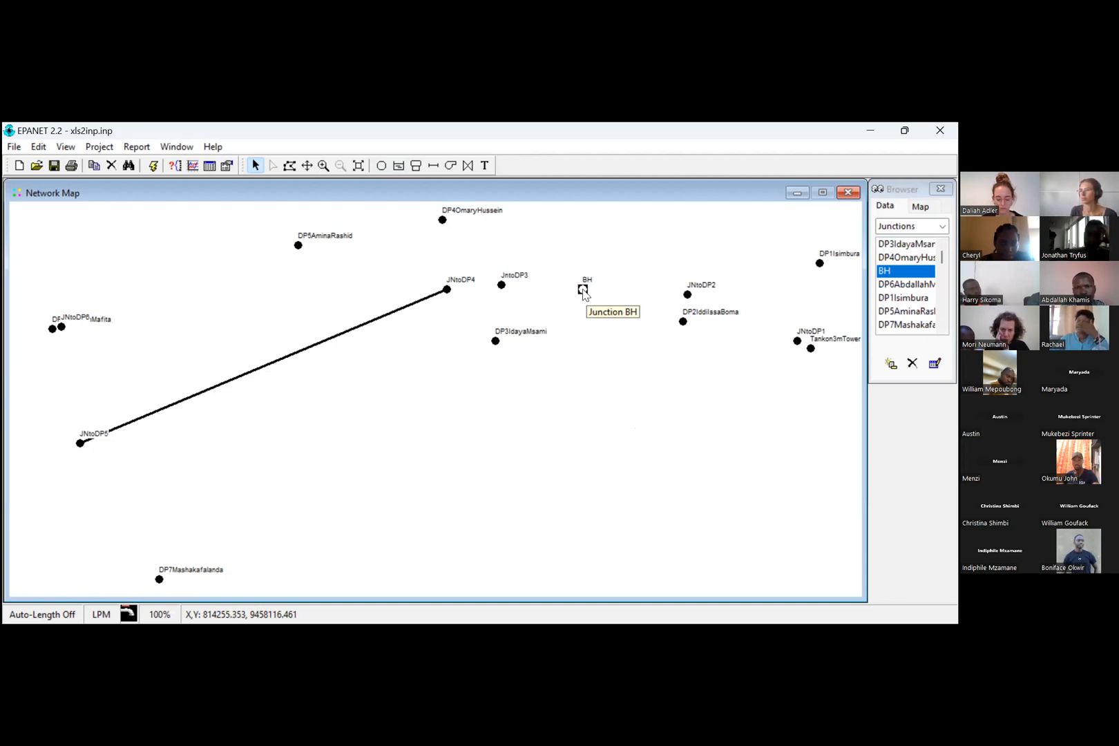
right_click(584, 291)
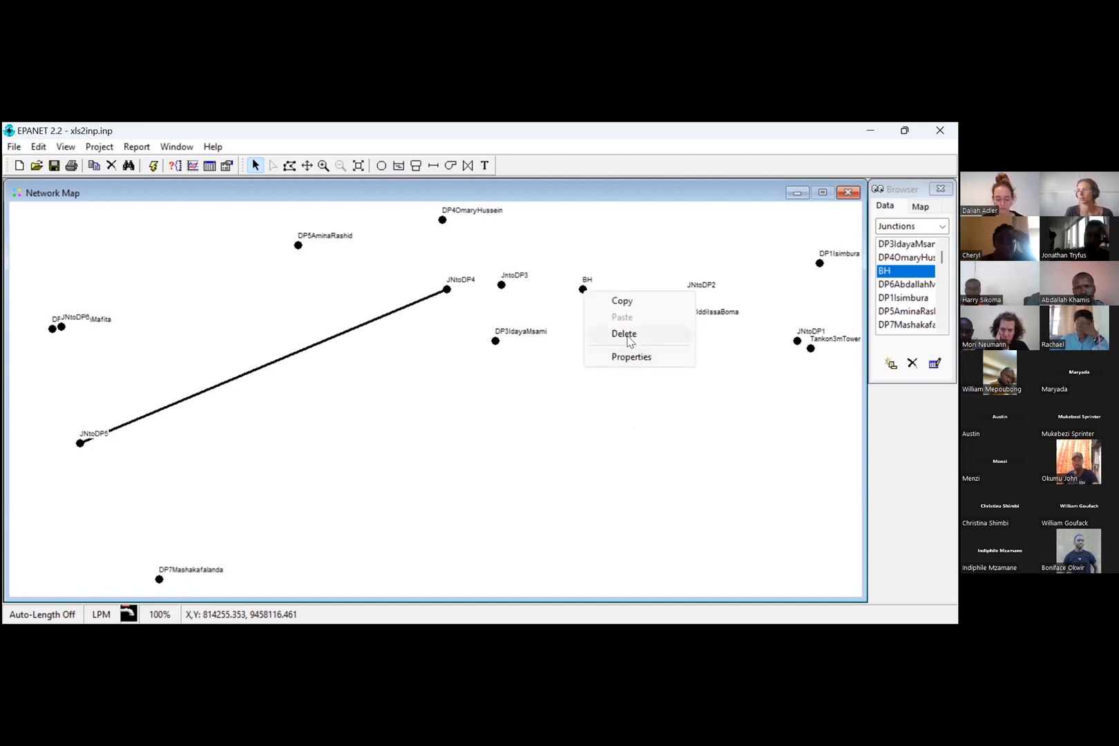
left_click(625, 335)
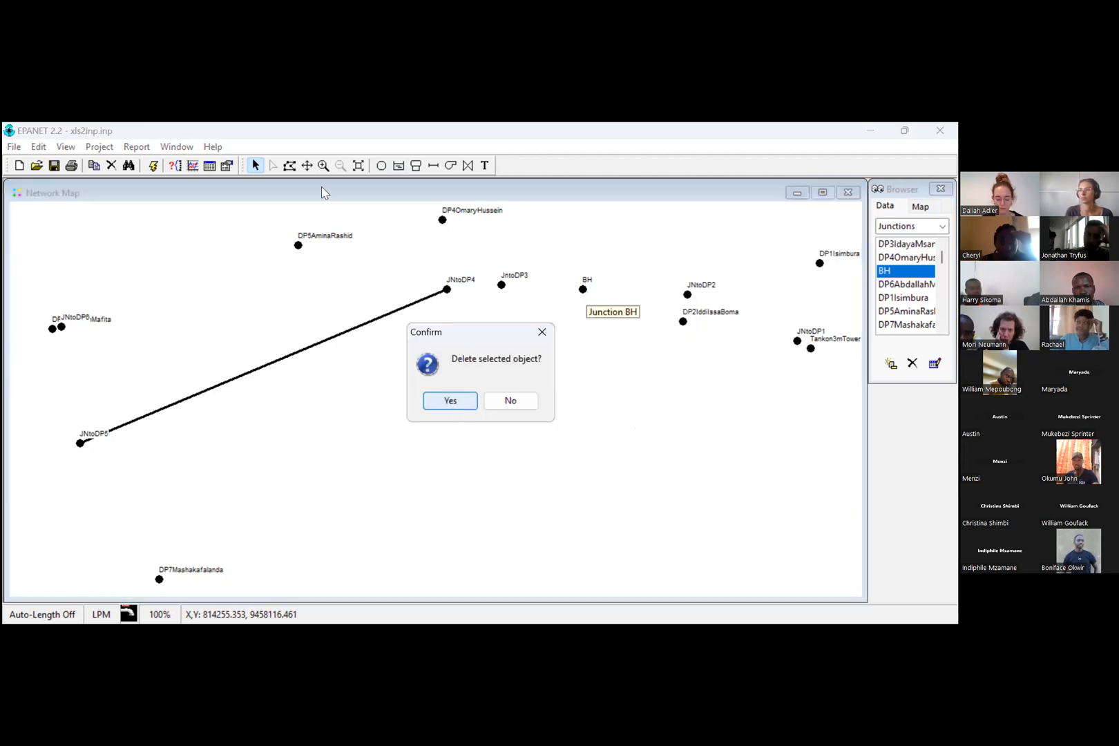
key("Return")
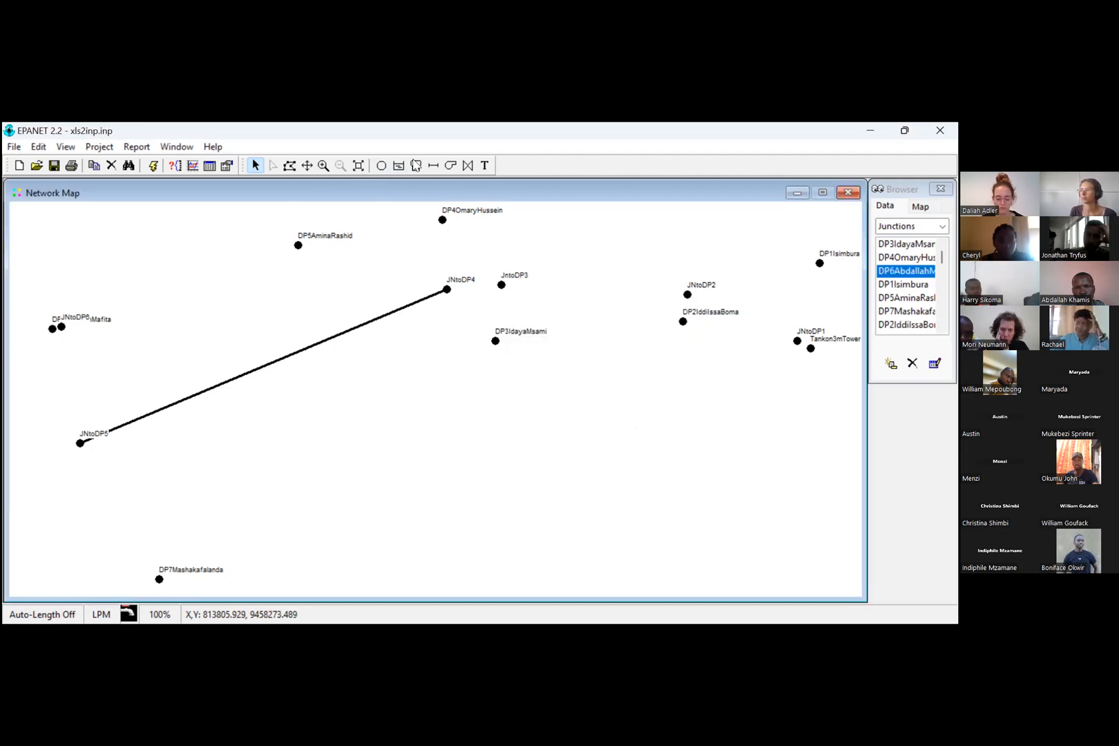
Step: Place a reservoir in the empty area below and to the left of the DP3 junction and open its properties
left_click(400, 167)
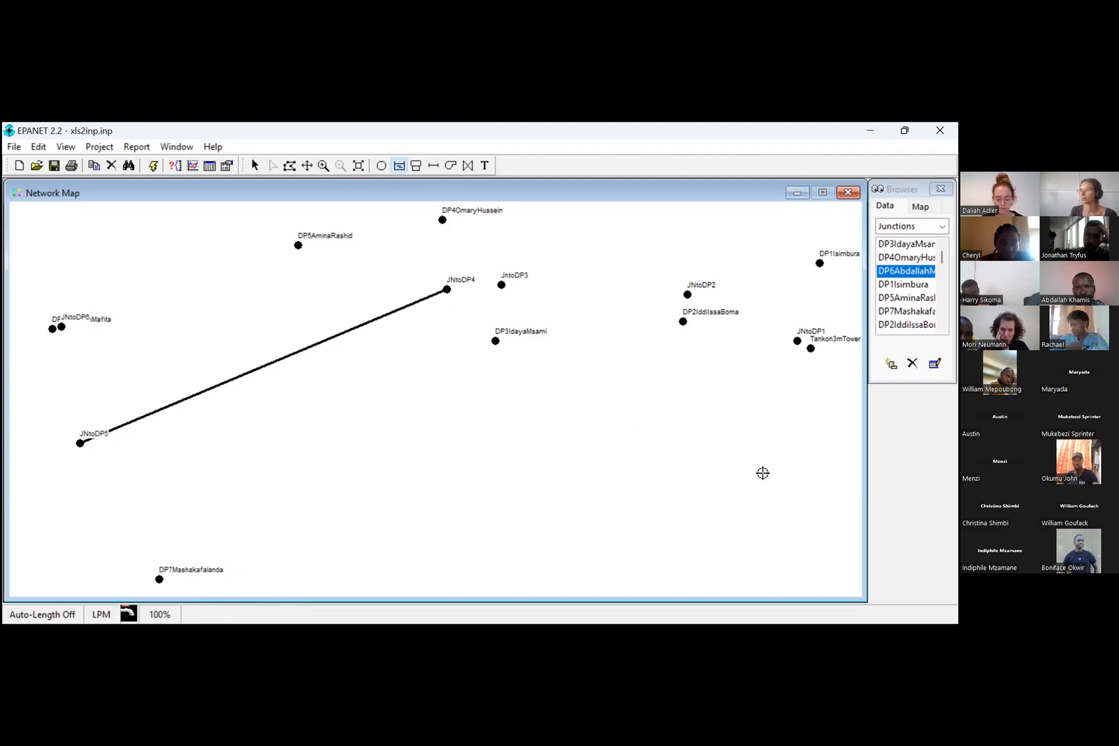
left_click(426, 407)
left_click(254, 166)
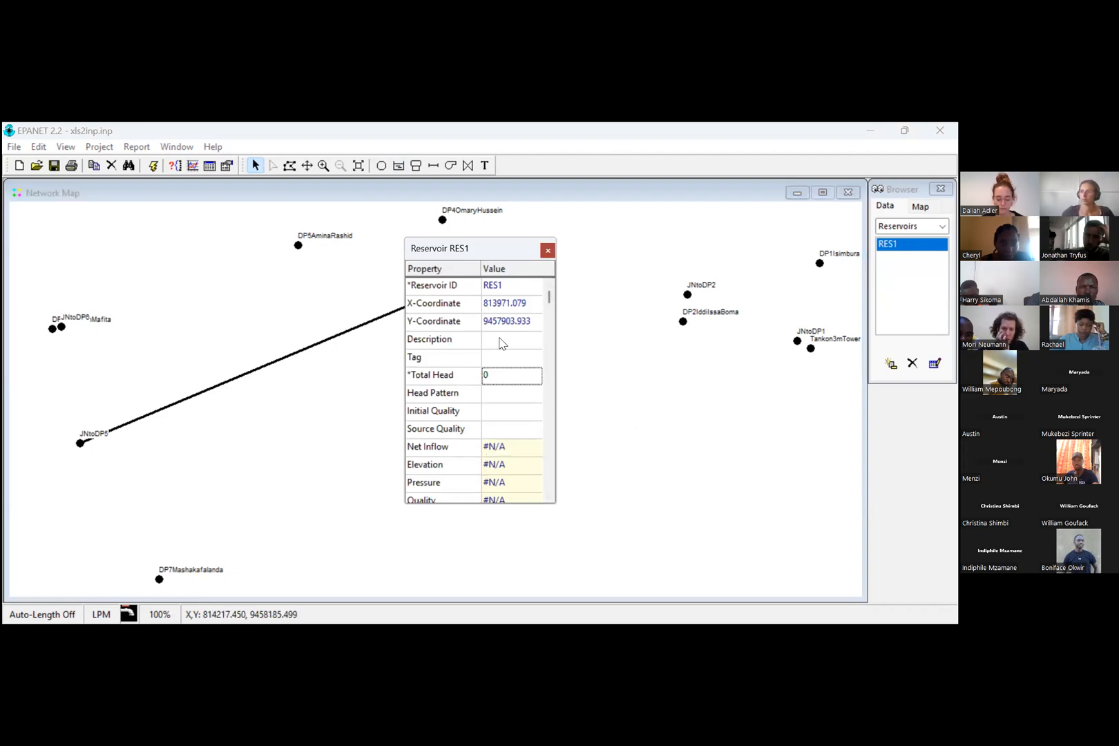
key("Escape")
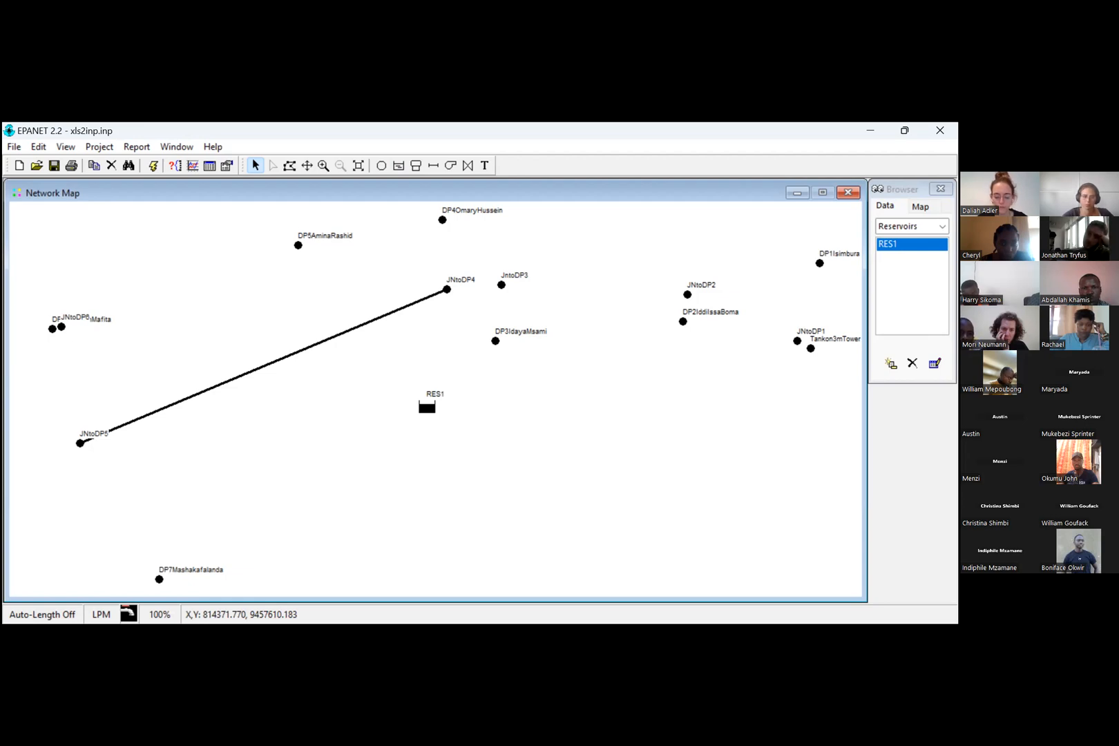
double_click(427, 409)
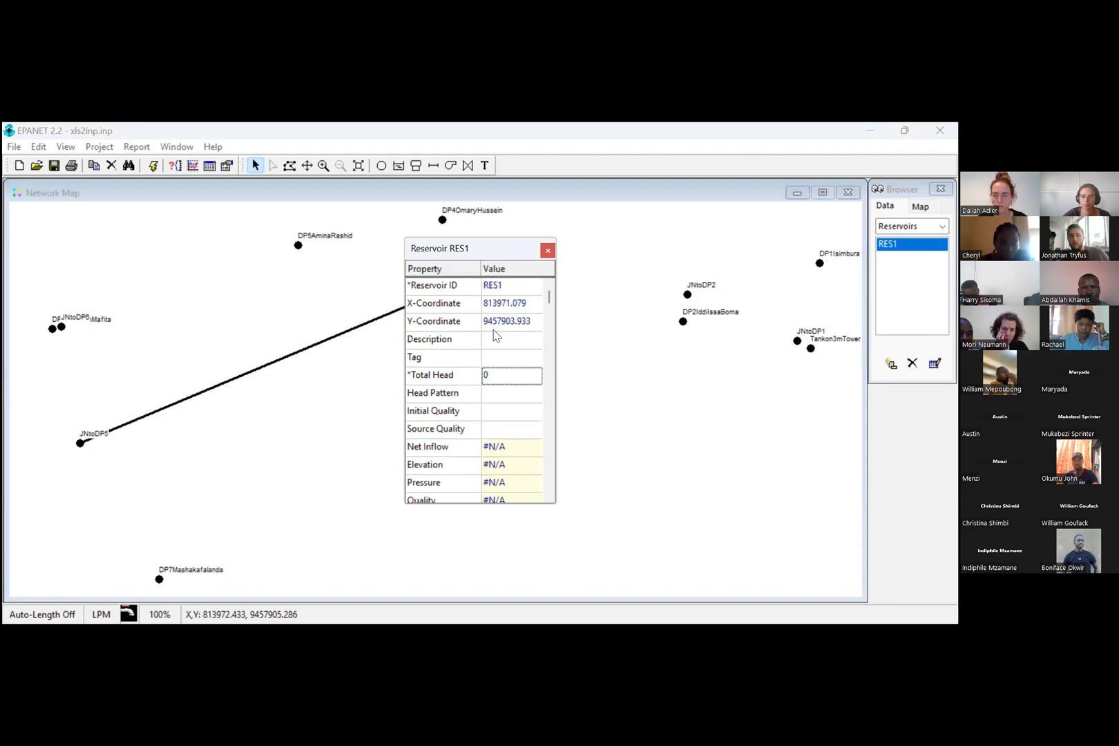